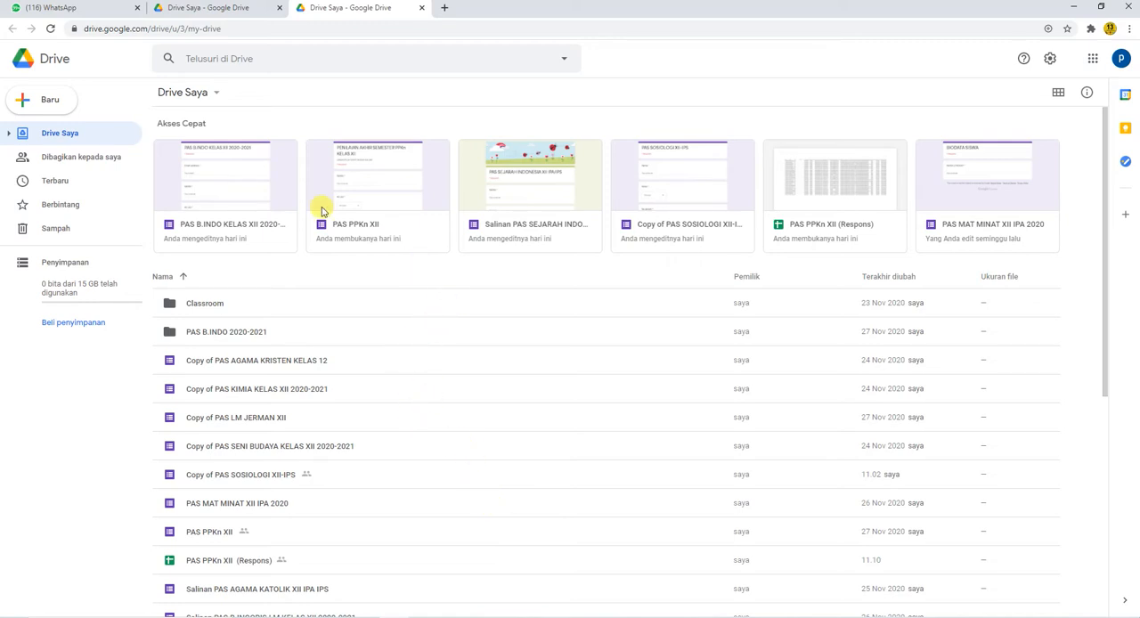
# Step: Open the PAS PPKn XII form from Drive and look through its questions
pyautogui.click(1122, 61)
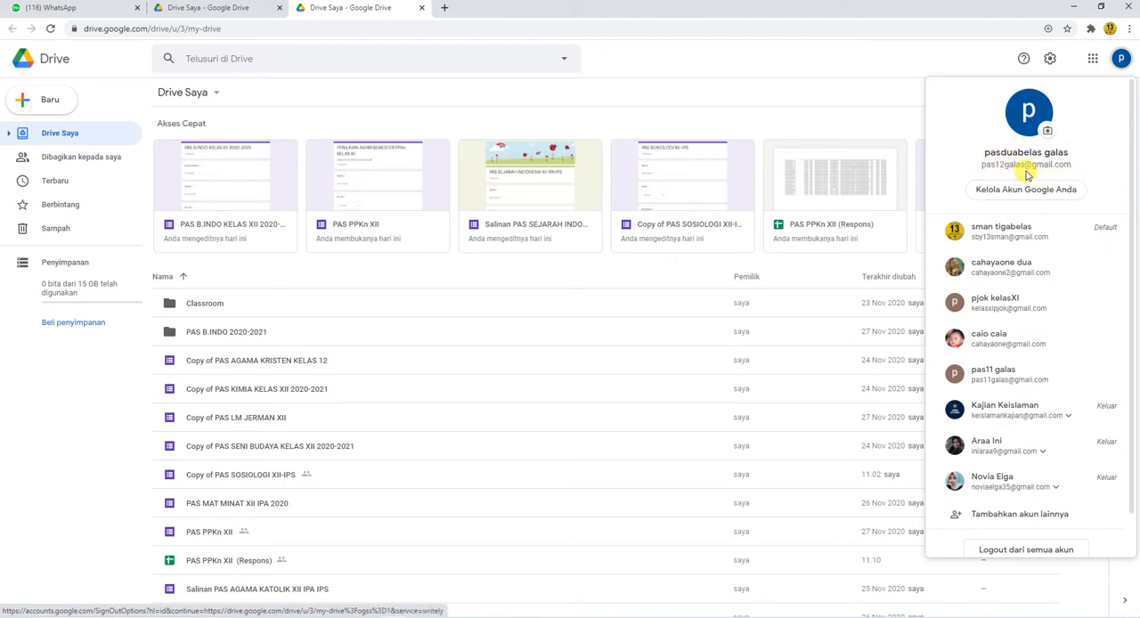
pyautogui.click(802, 100)
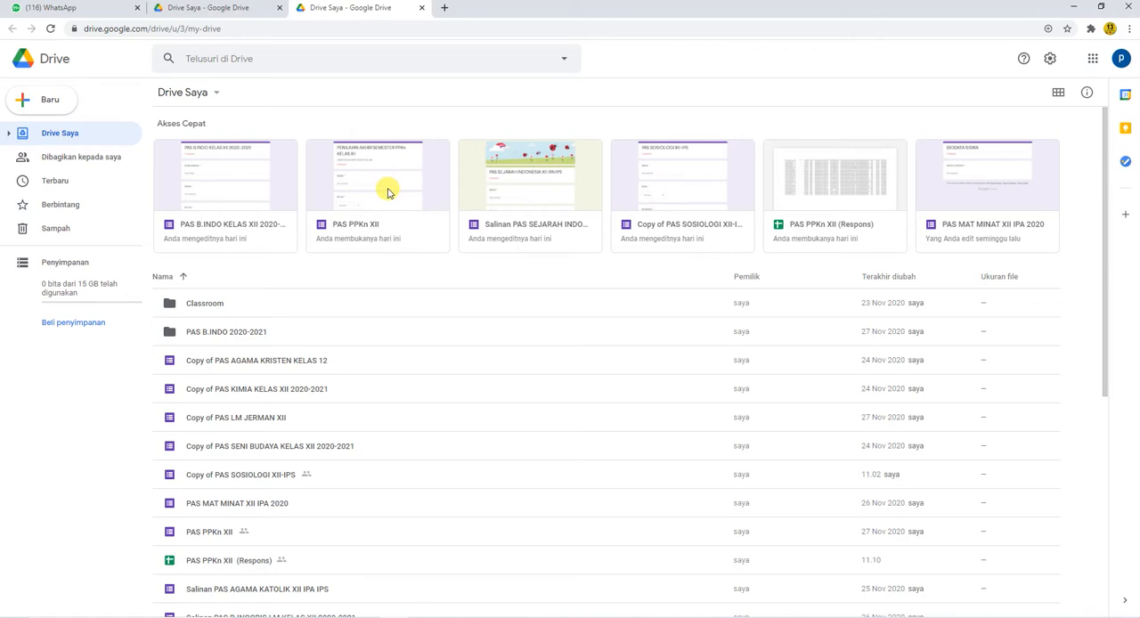
pyautogui.doubleClick(388, 191)
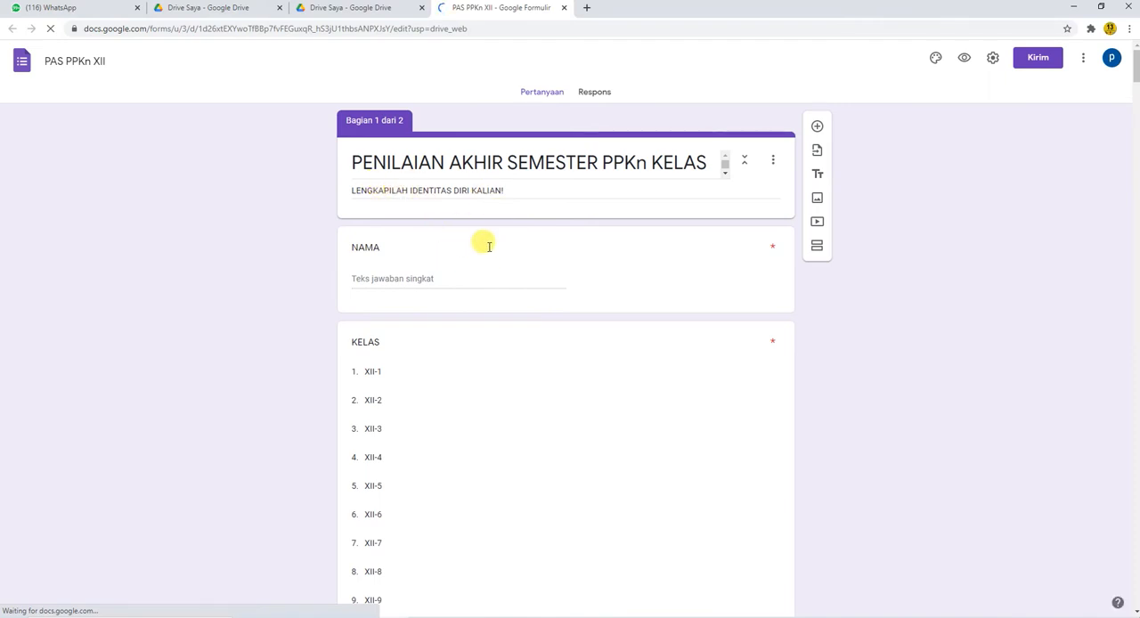
pyautogui.scroll(-15, 598, 222)
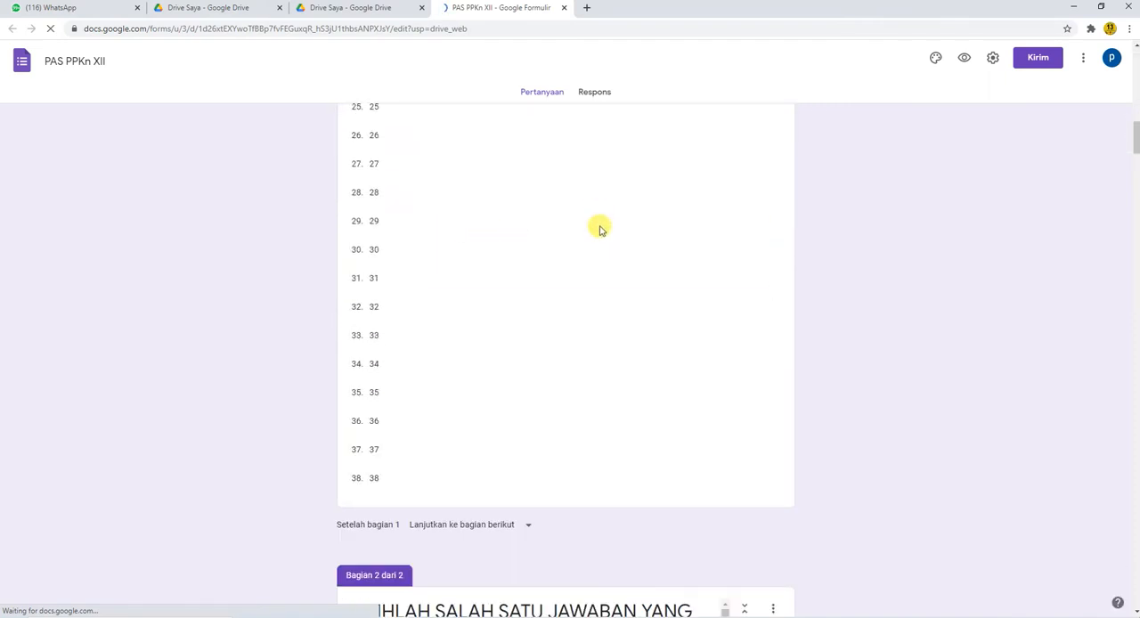
pyautogui.scroll(15, 599, 229)
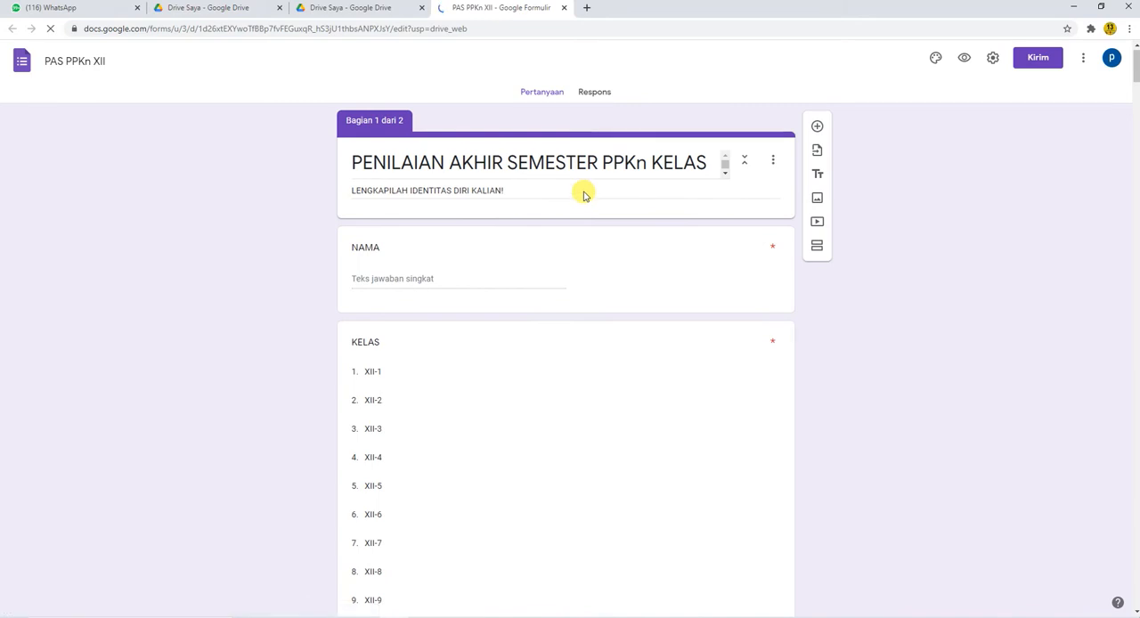
pyautogui.scroll(-8, 581, 191)
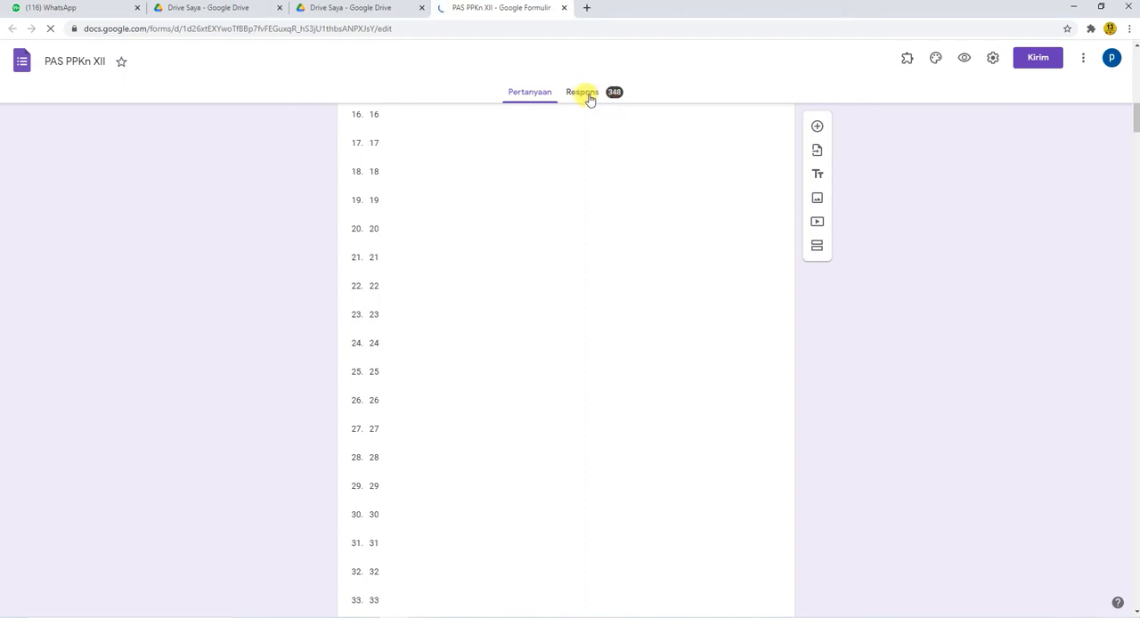
# Step: Review the form's responses in the summary, per-question and individual views
pyautogui.click(585, 94)
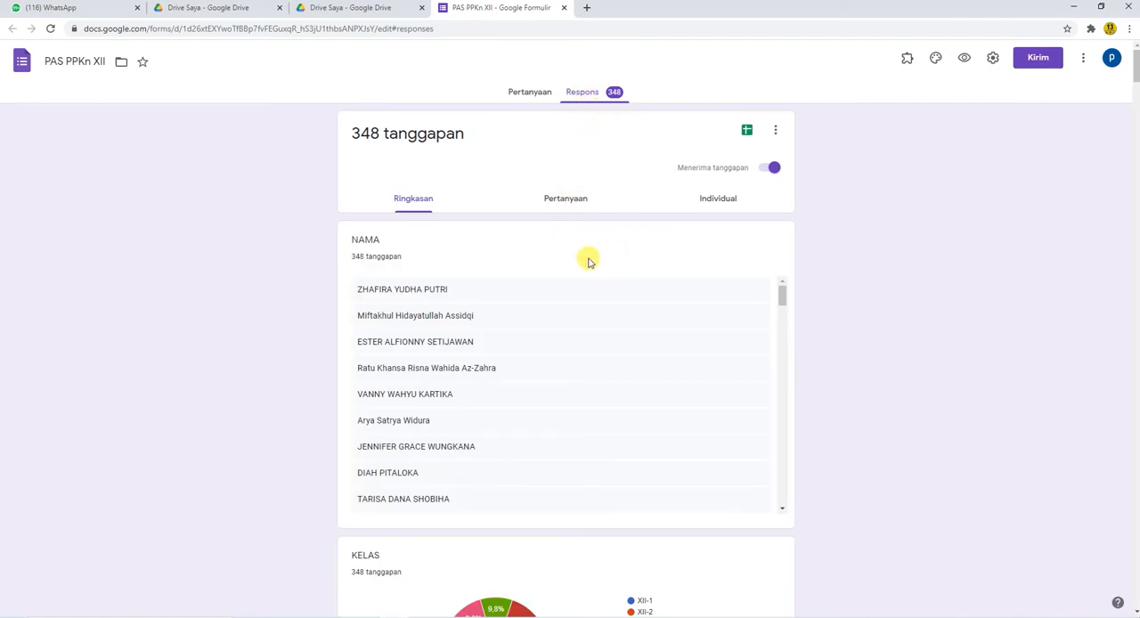
pyautogui.scroll(-3, 509, 312)
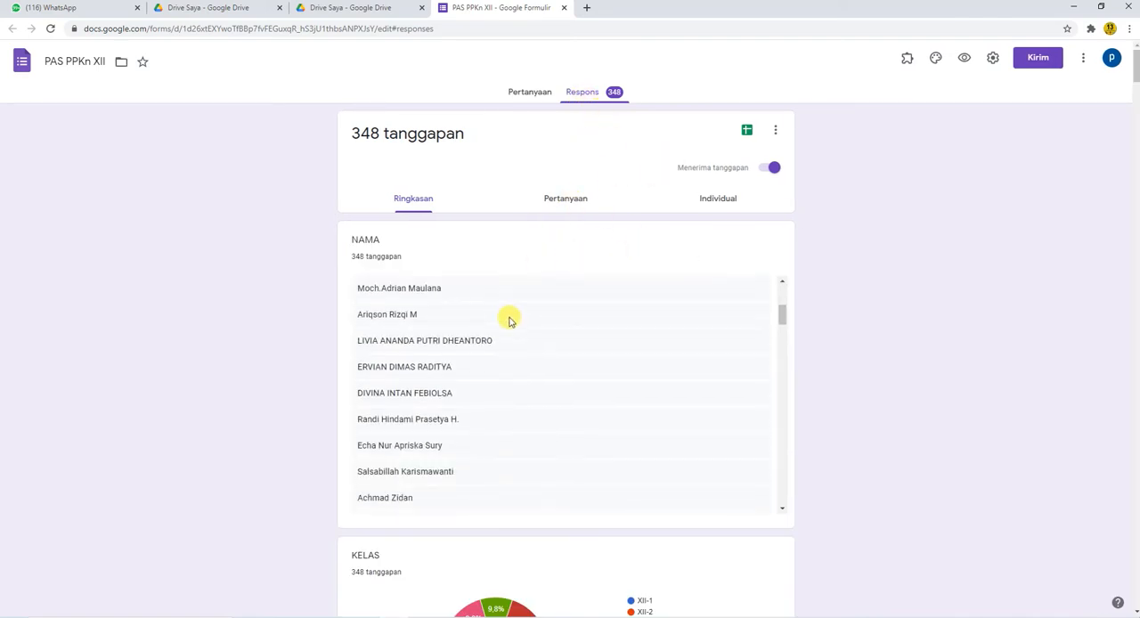
pyautogui.scroll(-5, 531, 392)
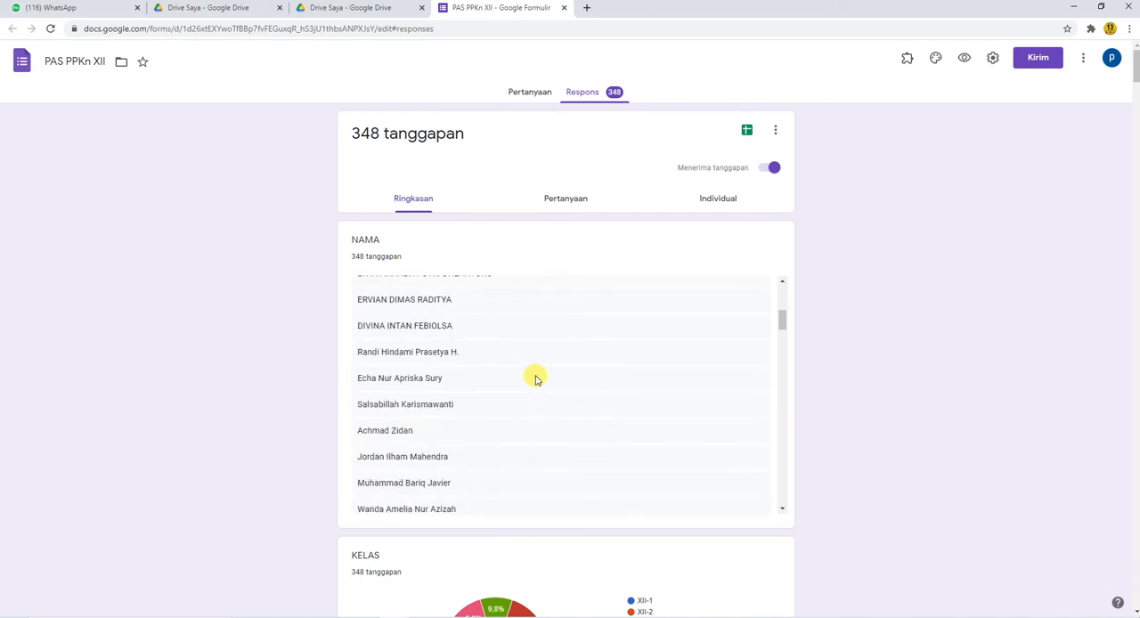
pyautogui.click(572, 198)
pyautogui.click(723, 199)
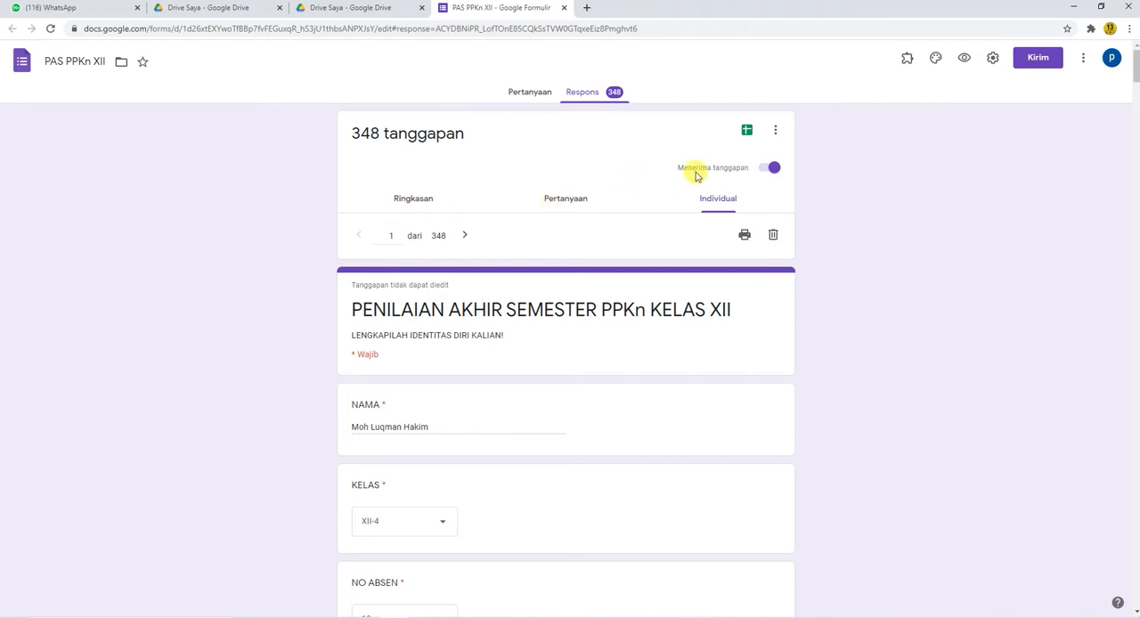
# Step: View the form's responses in the linked spreadsheet and download it as a Microsoft Excel (.xlsx) file
pyautogui.click(747, 132)
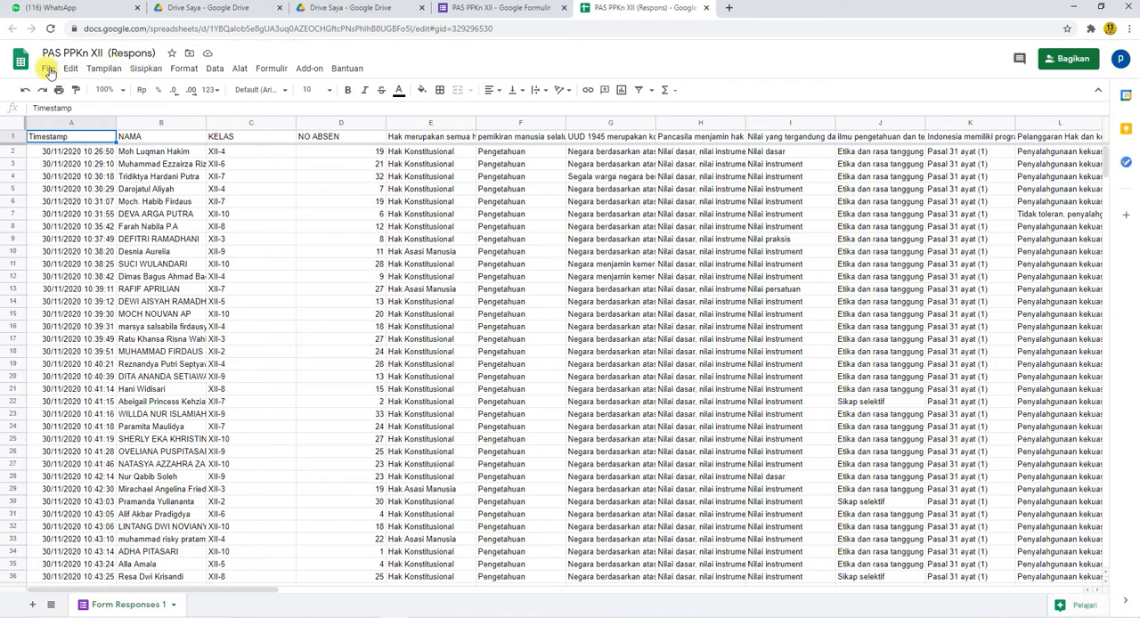
pyautogui.click(48, 70)
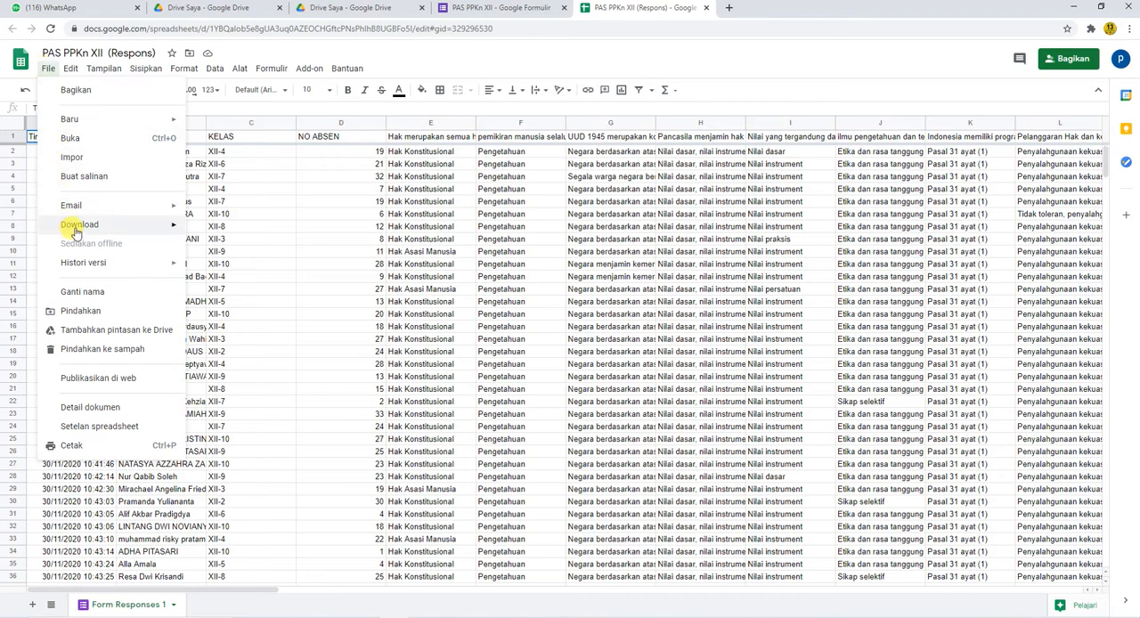
pyautogui.moveTo(122, 227)
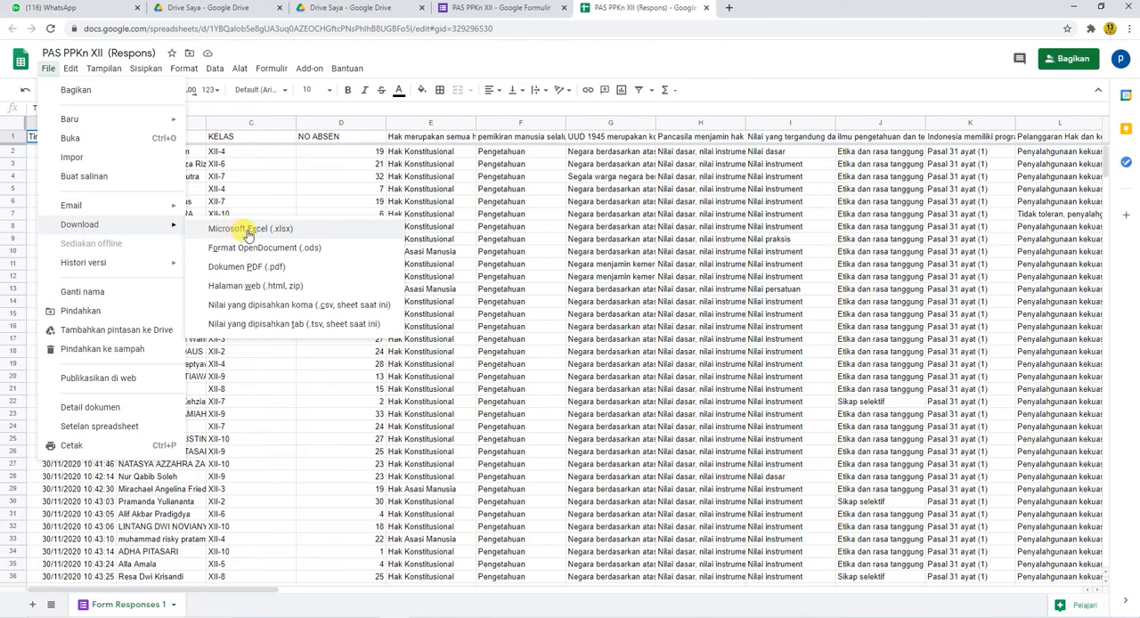
pyautogui.click(248, 232)
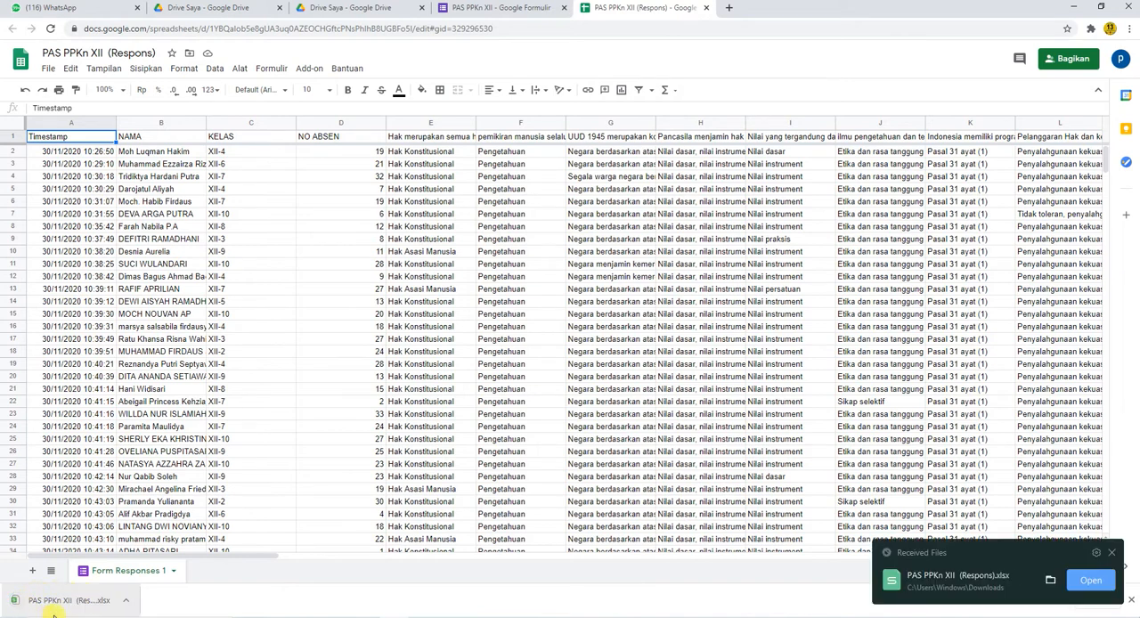
pyautogui.click(64, 607)
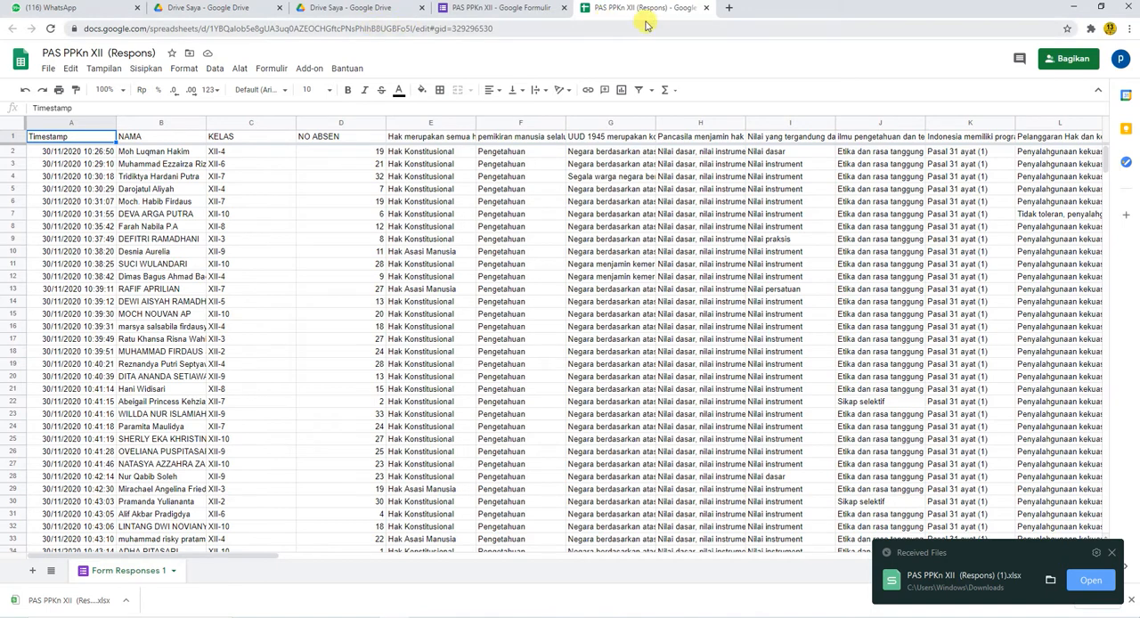
# Step: Close the response spreadsheet and the PAS PPKn XII form
pyautogui.click(709, 8)
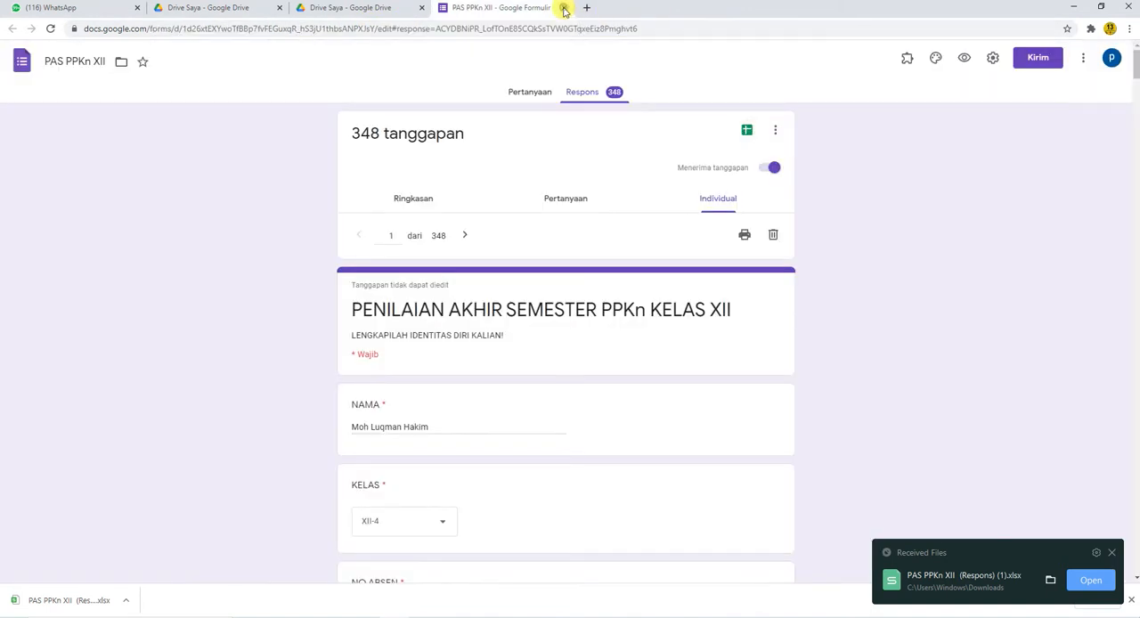
pyautogui.click(564, 8)
pyautogui.click(1120, 58)
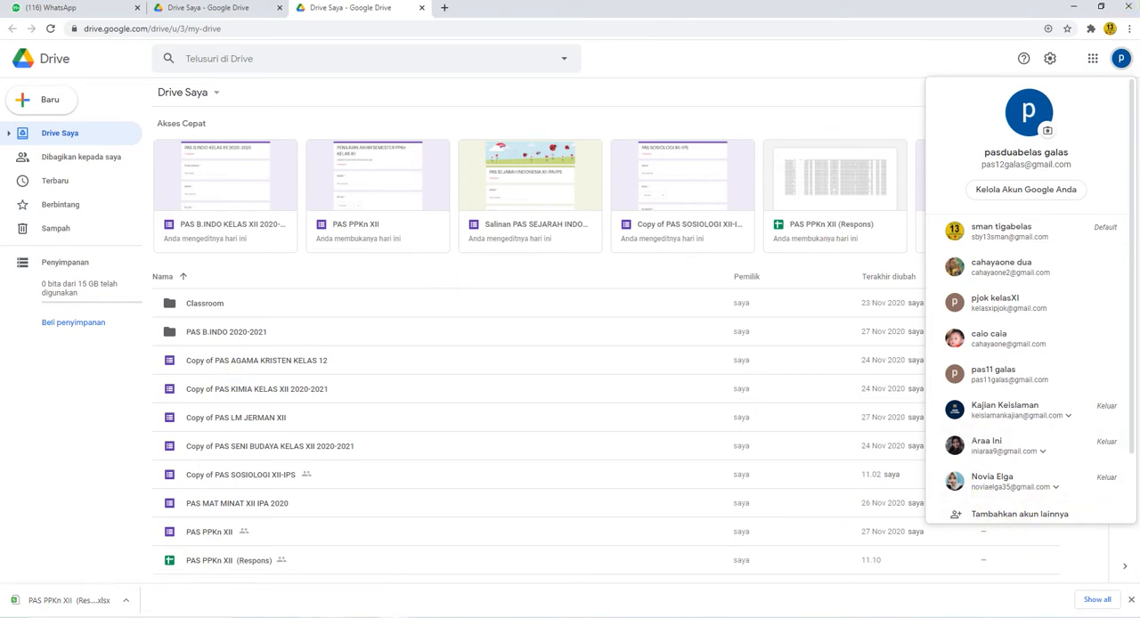
# Step: Switch to File Explorer and show the current contents of the Downloads folder
pyautogui.click(277, 617)
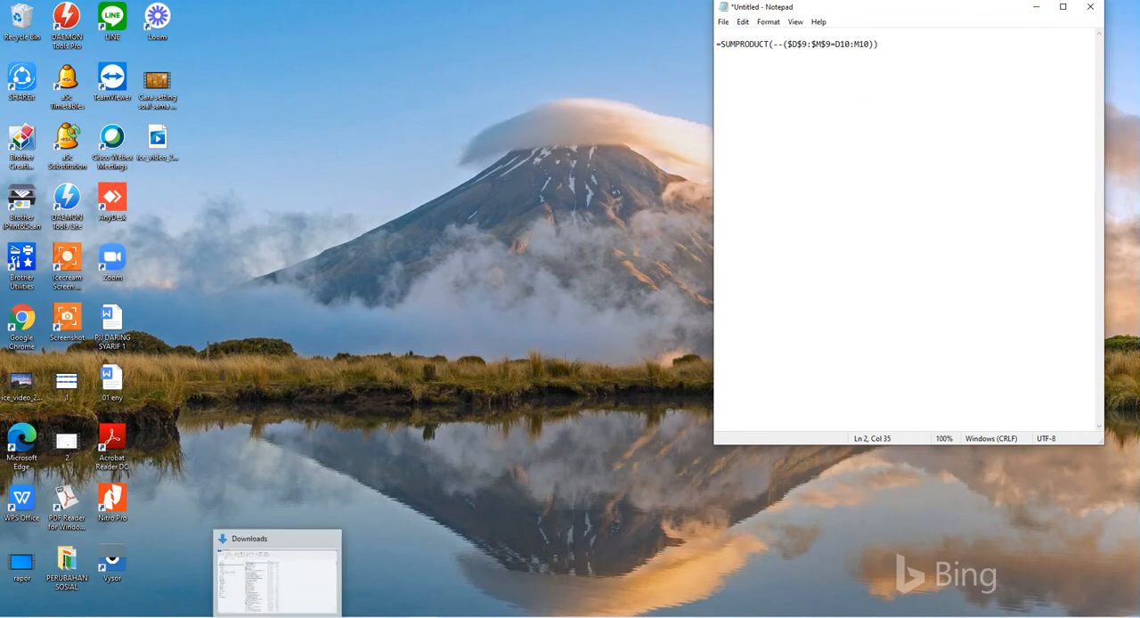
pyautogui.click(279, 612)
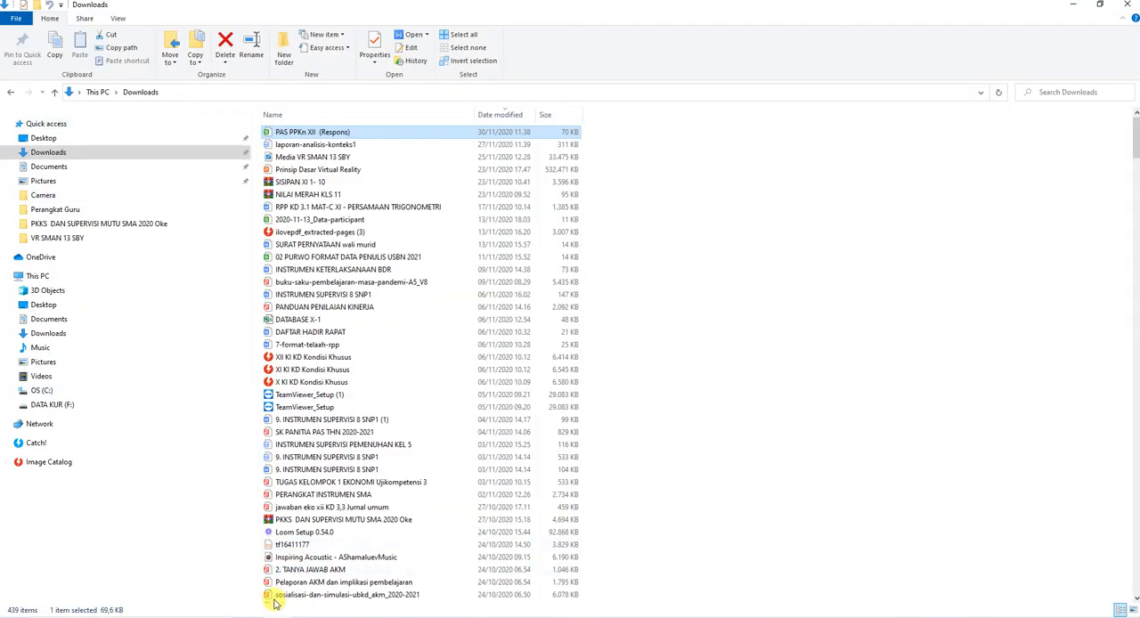
pyautogui.click(32, 154)
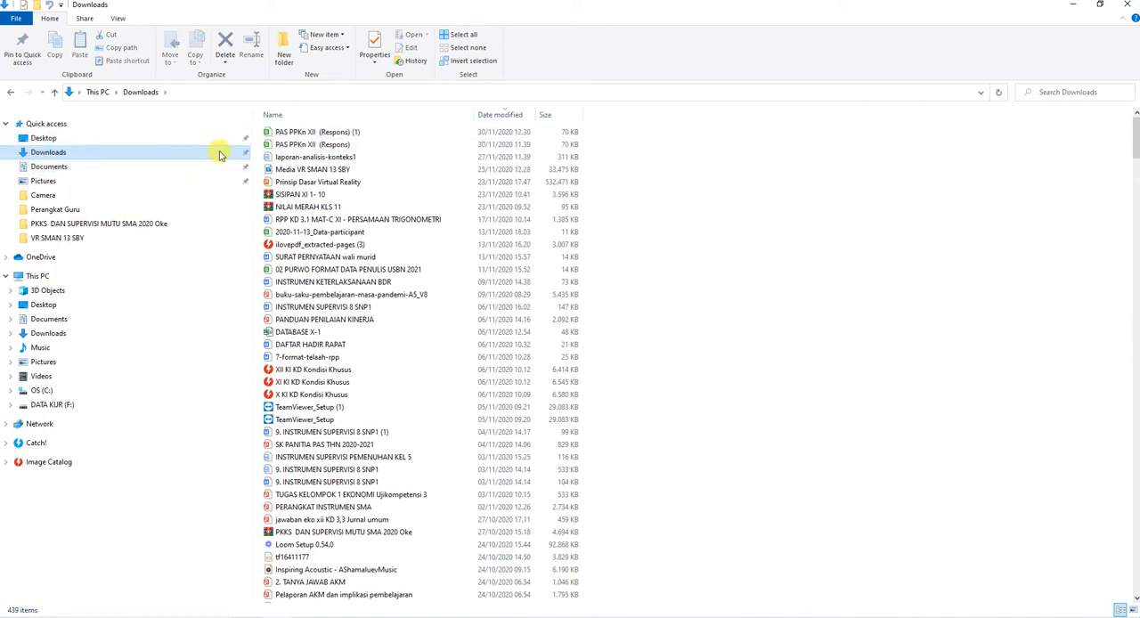
# Step: Open the downloaded file PAS PPKn XII (Respons) (1) with Excel and dismiss the Office activation wizard
pyautogui.doubleClick(356, 133)
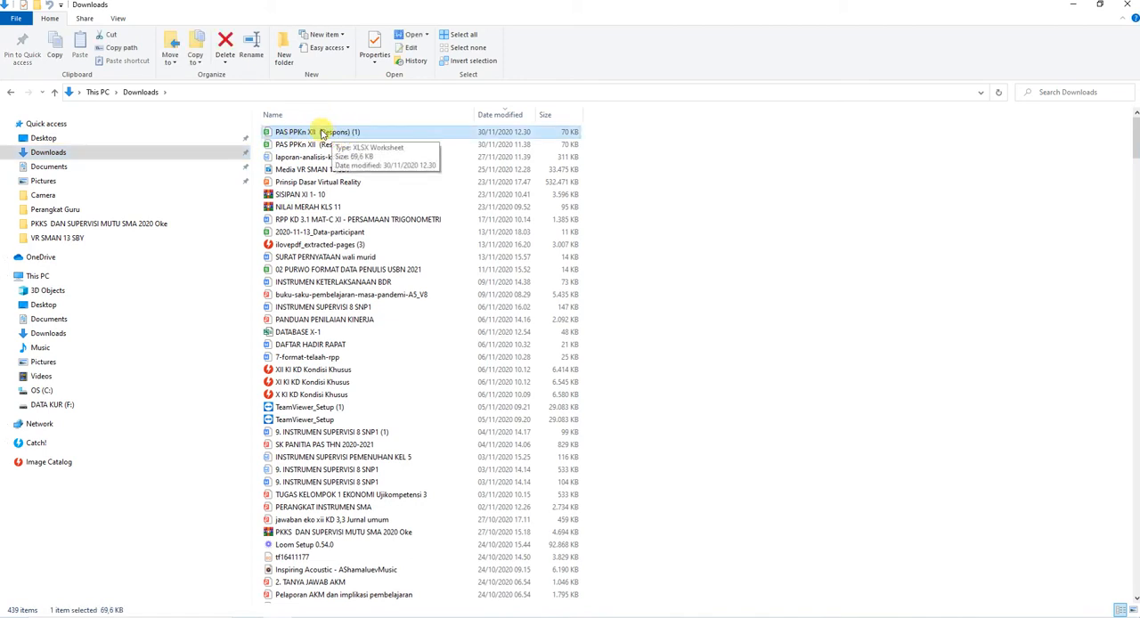
pyautogui.click(429, 35)
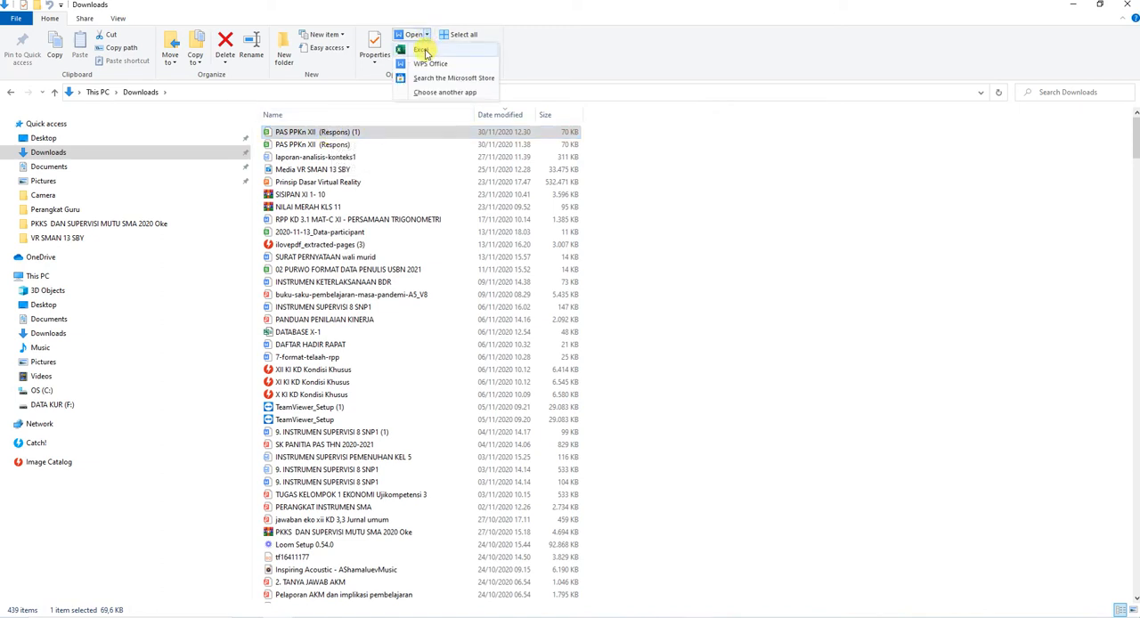
pyautogui.click(425, 51)
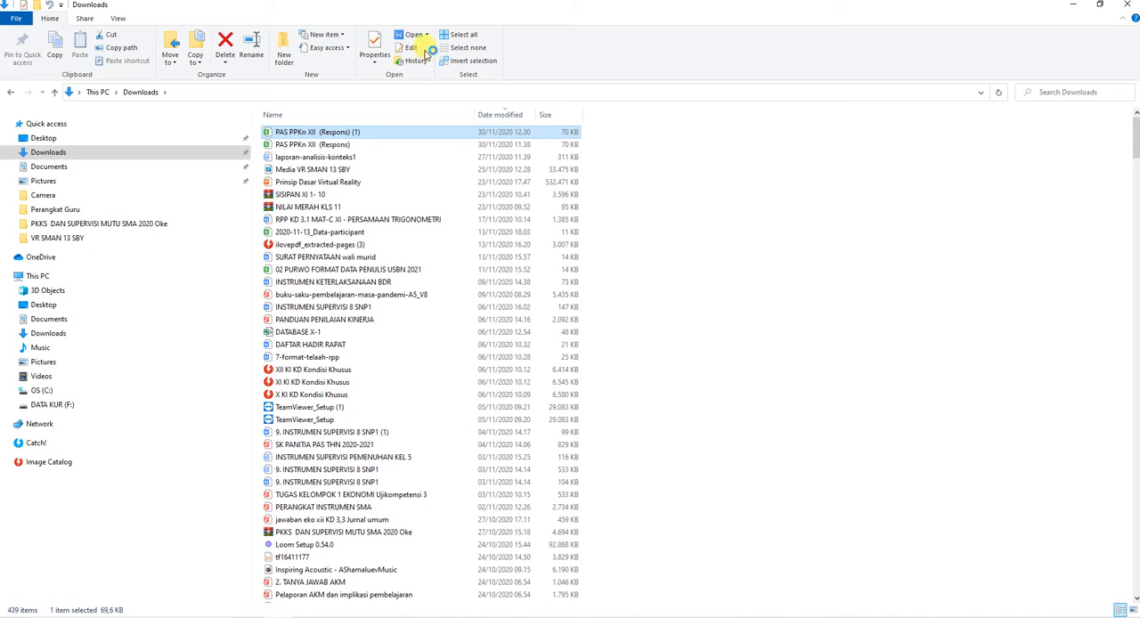
pyautogui.click(425, 51)
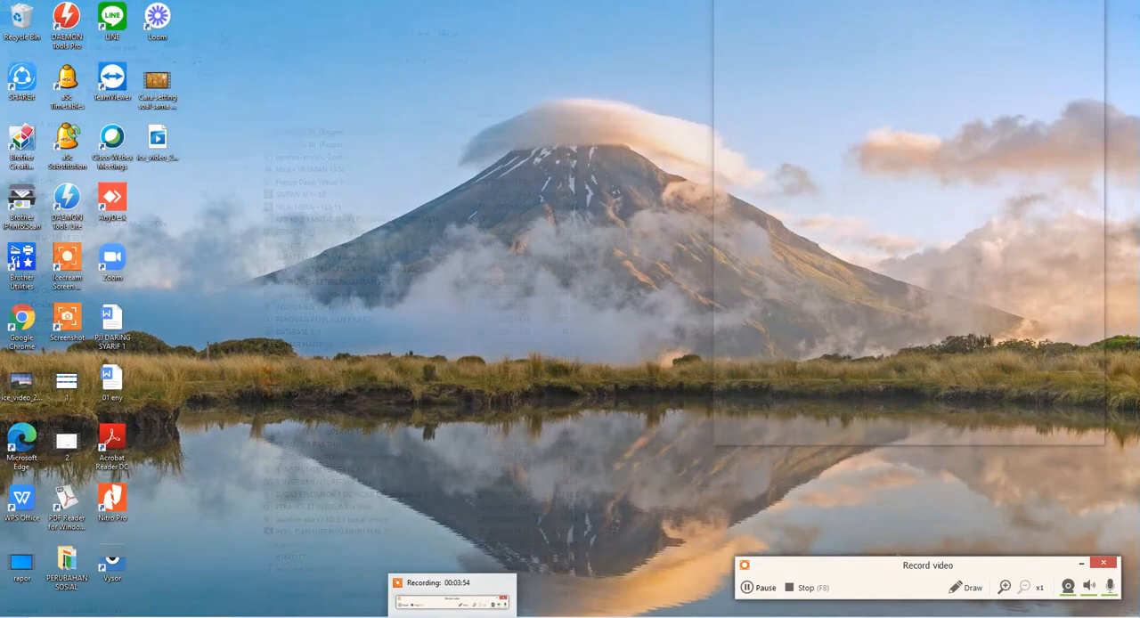
pyautogui.moveTo(481, 617)
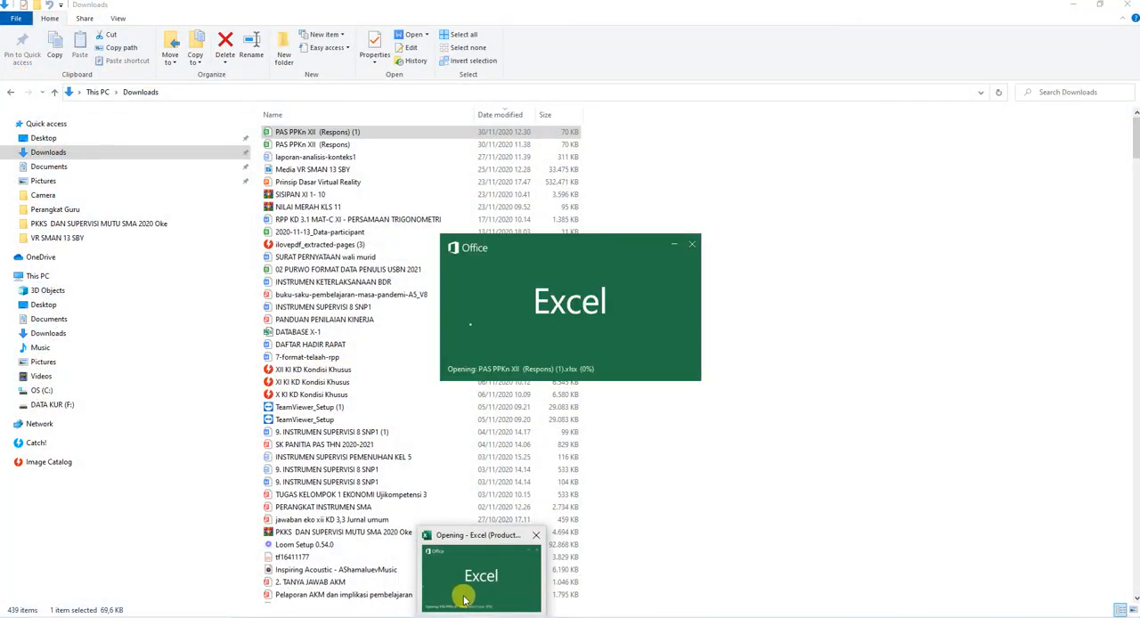
pyautogui.moveTo(459, 592)
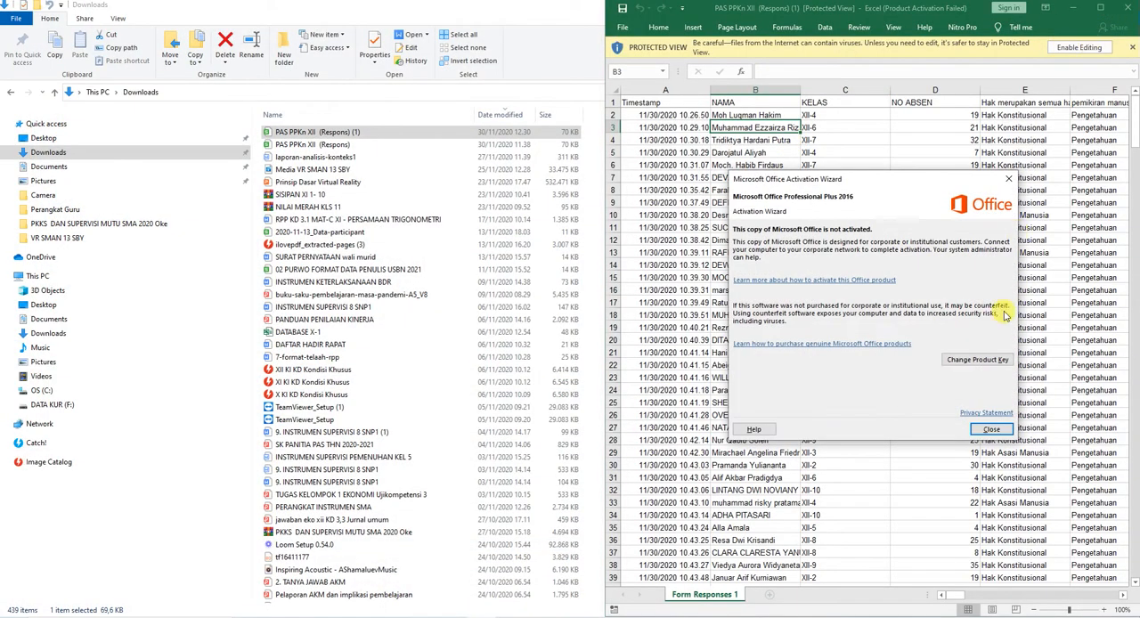
pyautogui.click(991, 431)
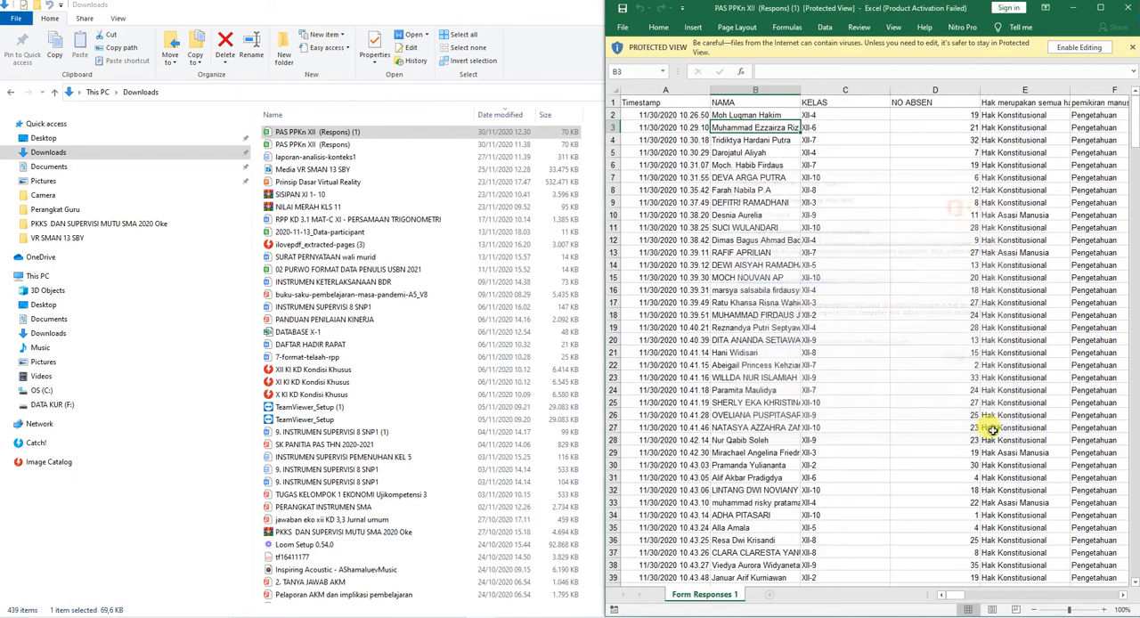
# Step: Clear File Explorer away, maximize the response workbook's window and enable editing for it
pyautogui.click(1076, 9)
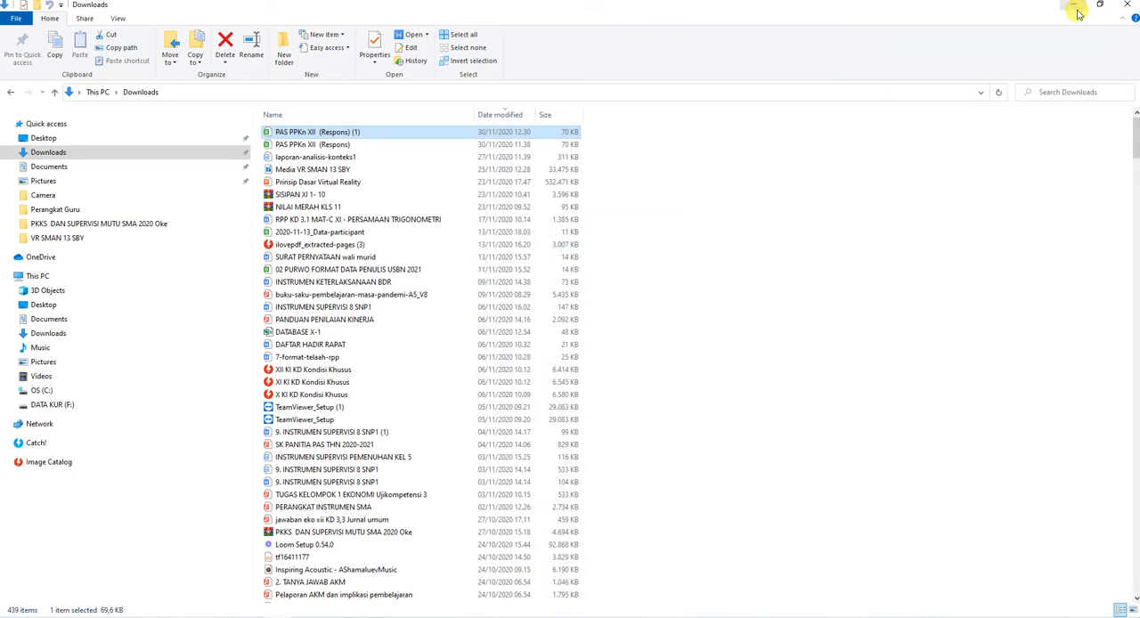
pyautogui.click(1073, 9)
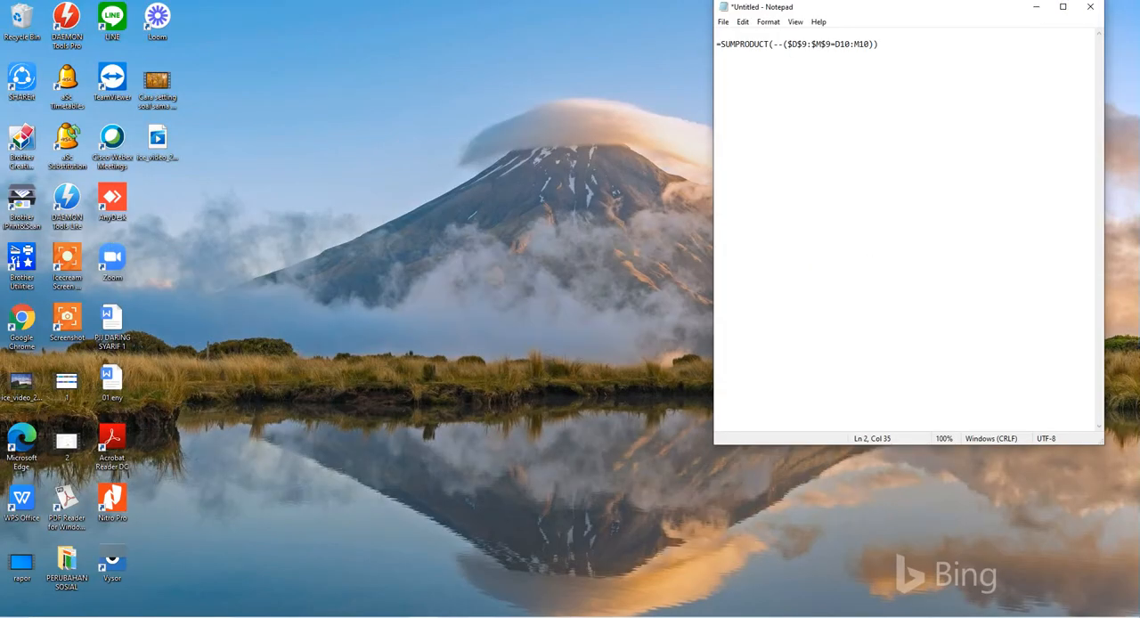
pyautogui.click(495, 616)
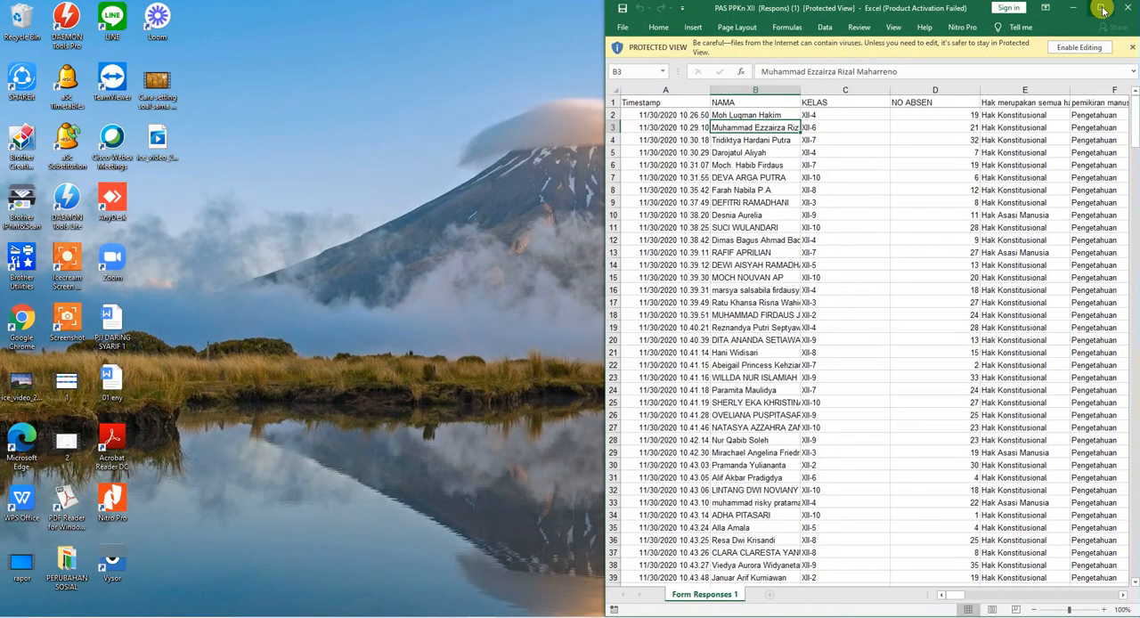
pyautogui.click(1100, 7)
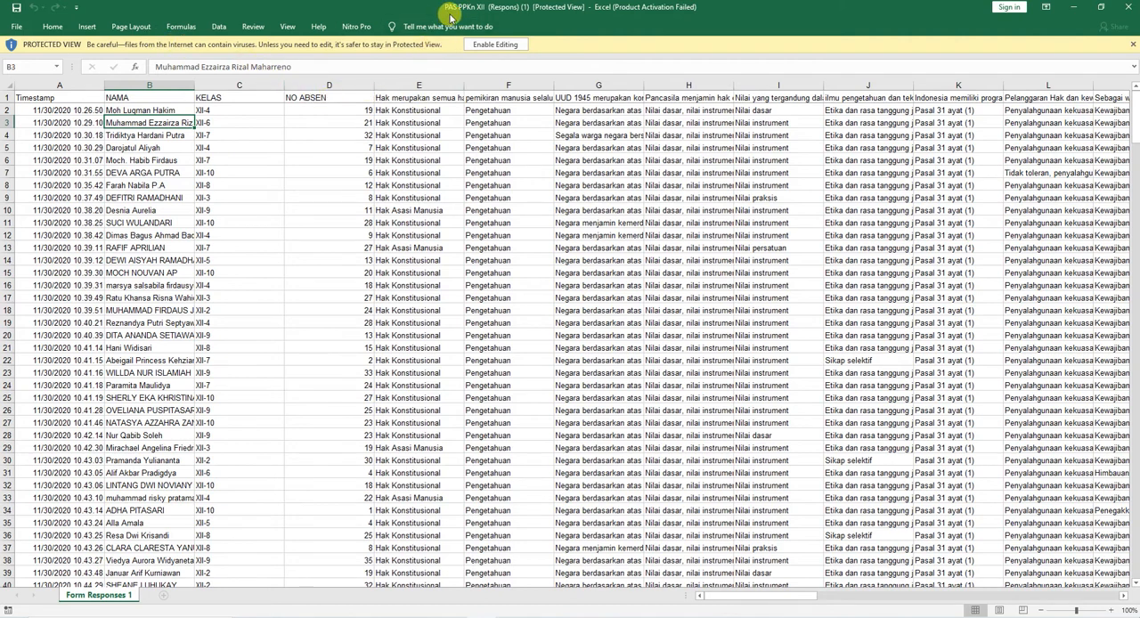
pyautogui.click(486, 45)
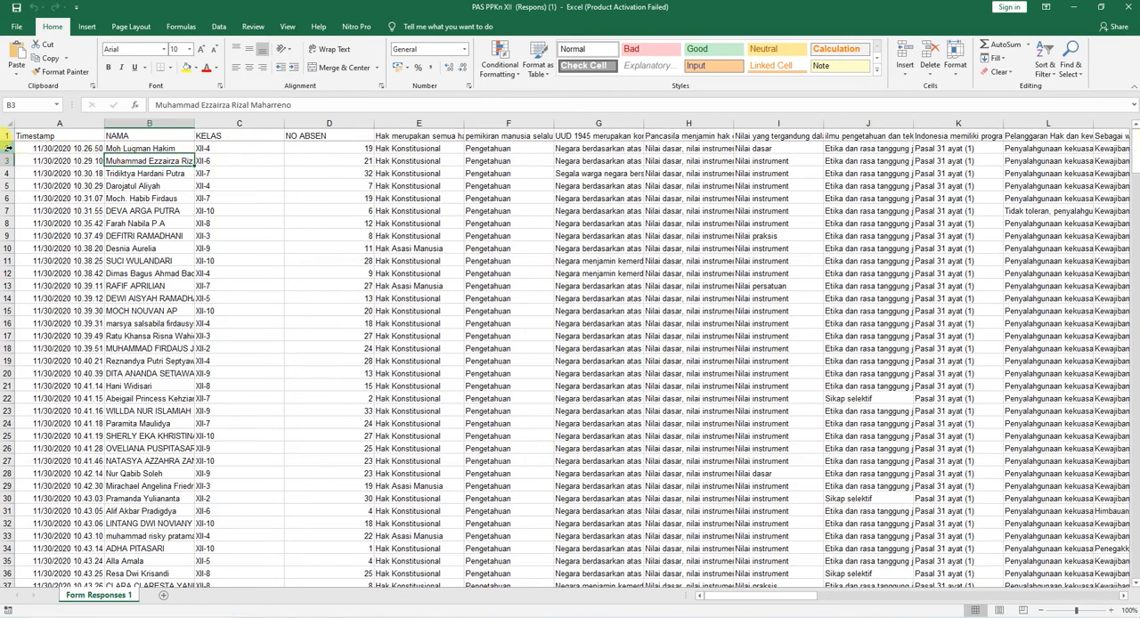
# Step: Insert a blank row above row 2, directly below the header row of the response sheet
pyautogui.click(7, 148)
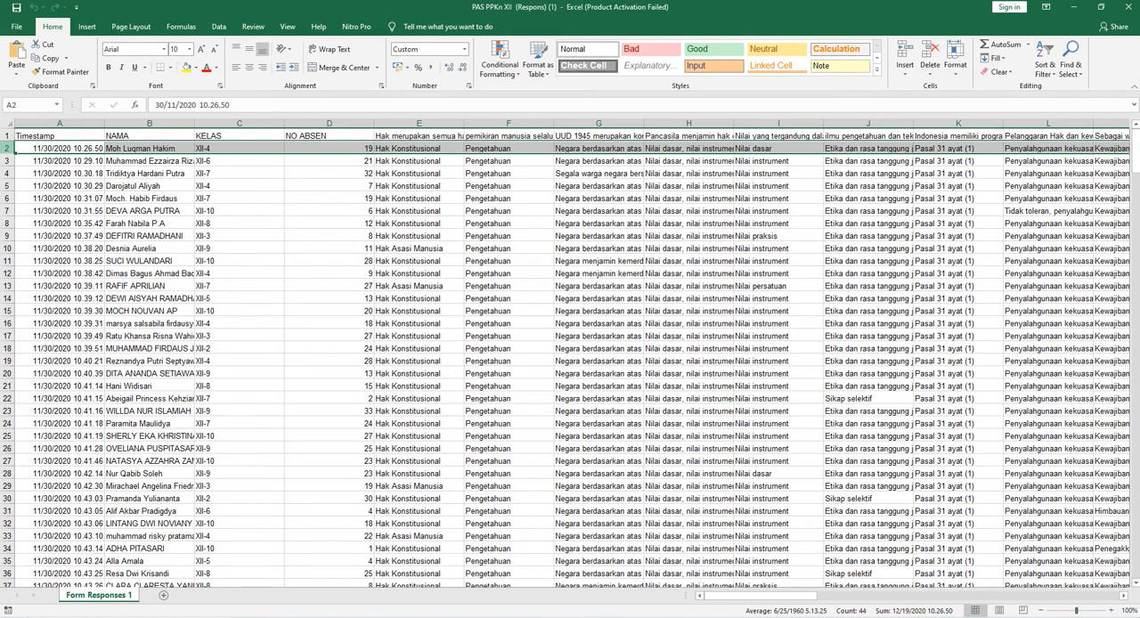
pyautogui.rightClick(8, 151)
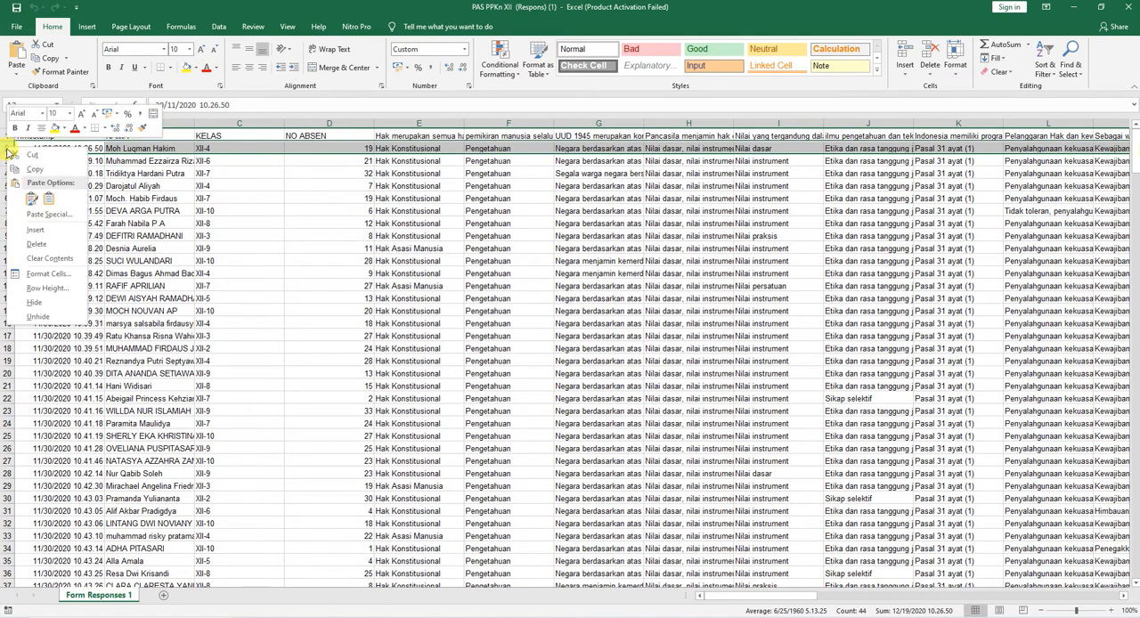
pyautogui.click(26, 233)
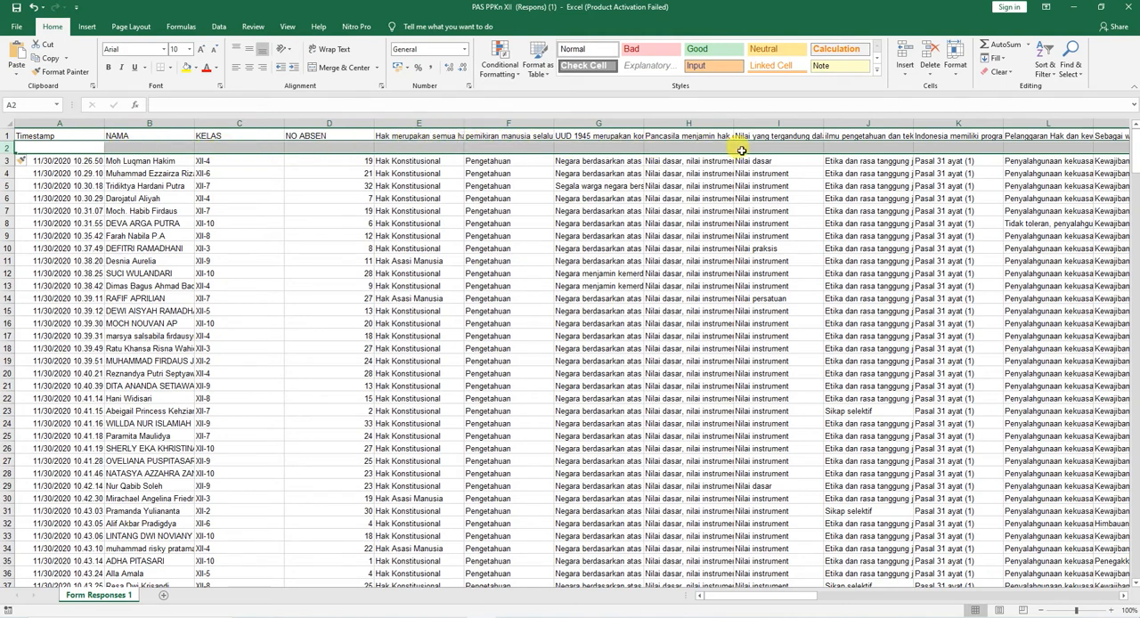
# Step: Copy the first respondent's answers in E3:AR3 into row 2 starting at E2, and fill the pasted cells yellow
pyautogui.click(392, 161)
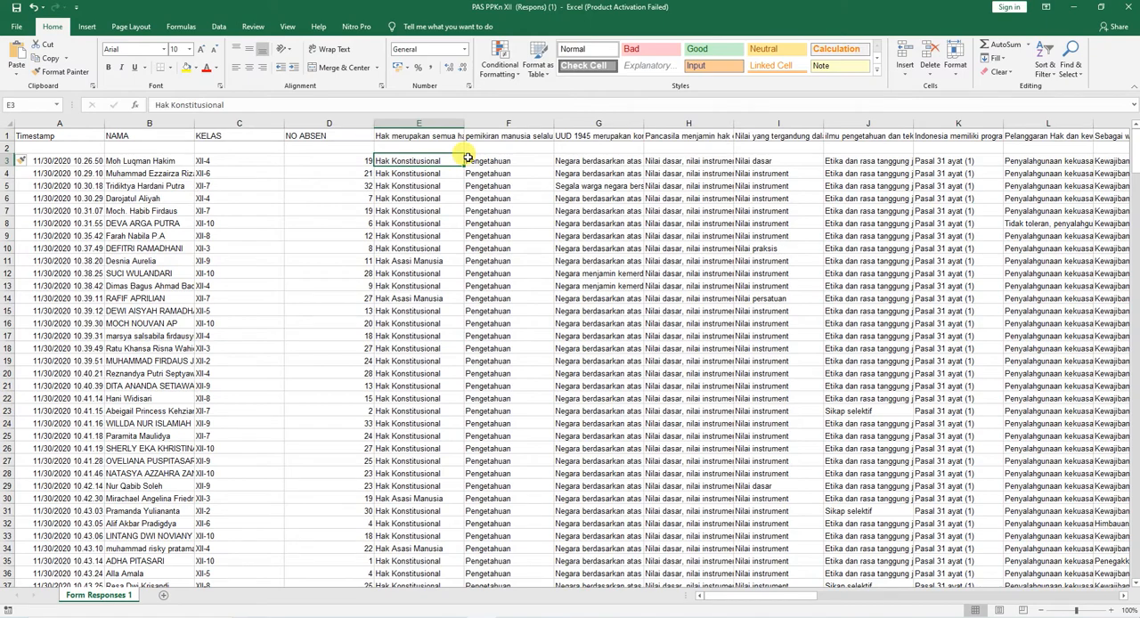
pyautogui.hotkey('ctrl', 'shift', 'Right')
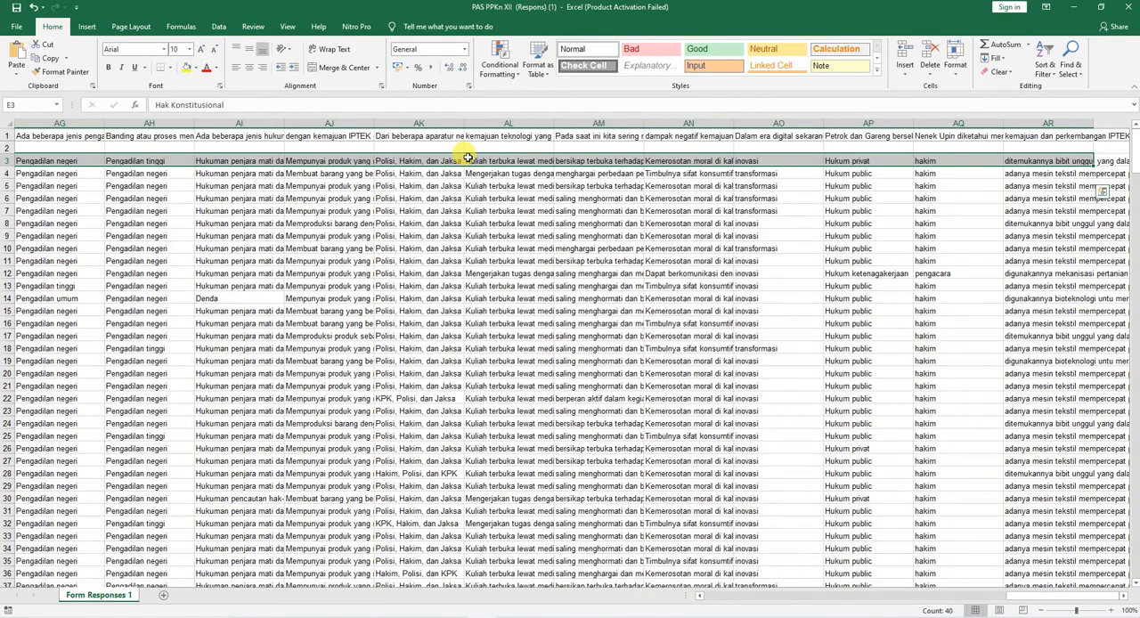
pyautogui.hotkey('ctrl', 'c')
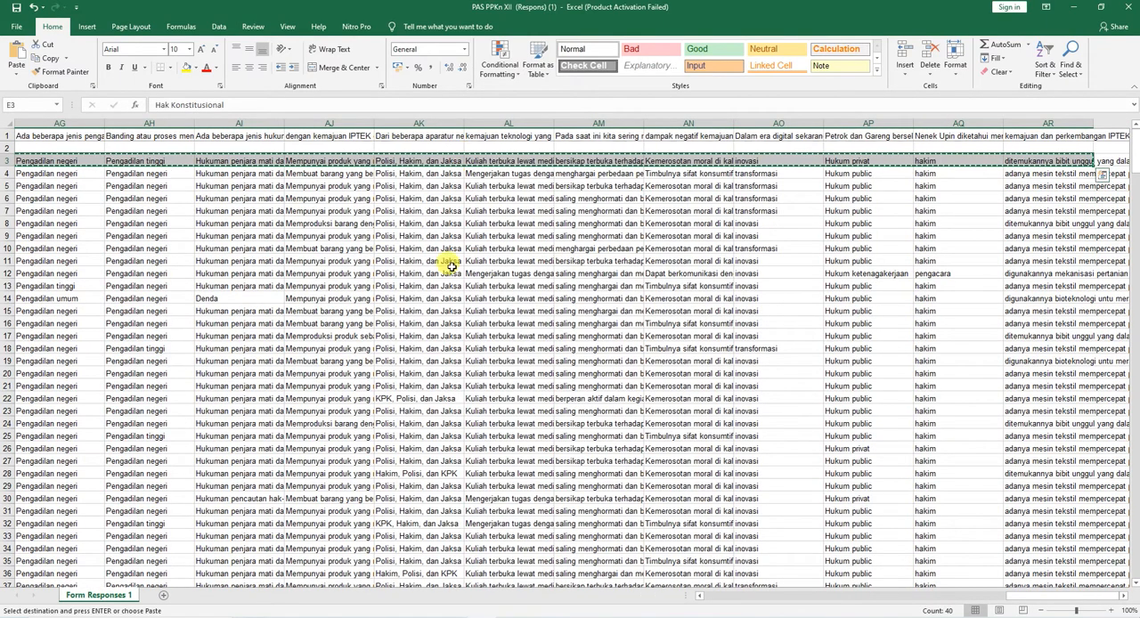
pyautogui.click(738, 601)
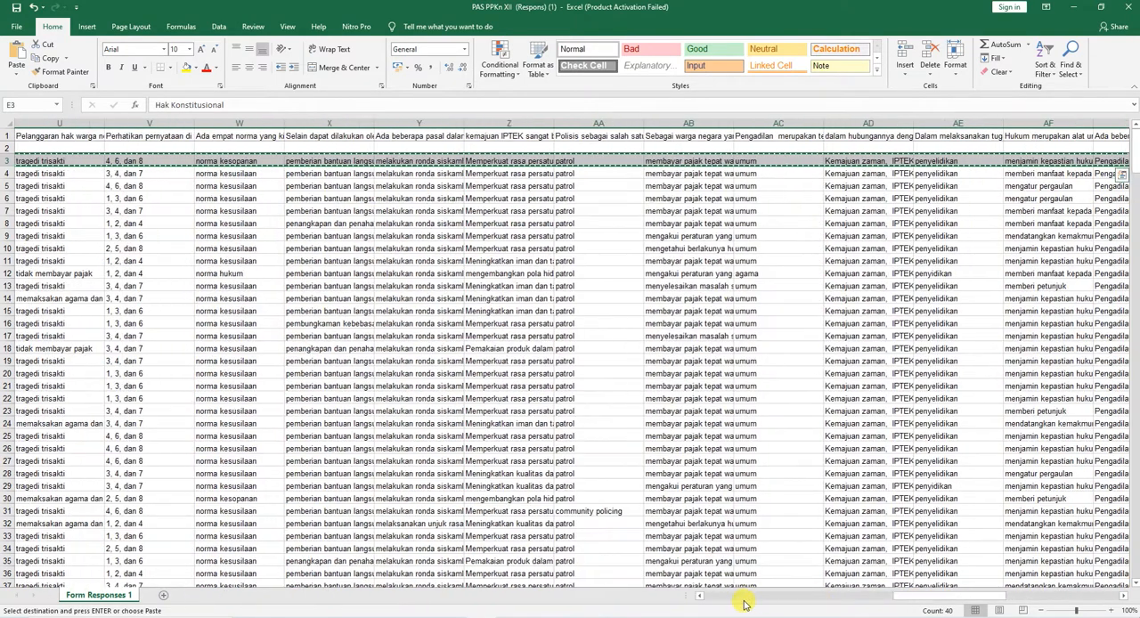
pyautogui.click(734, 601)
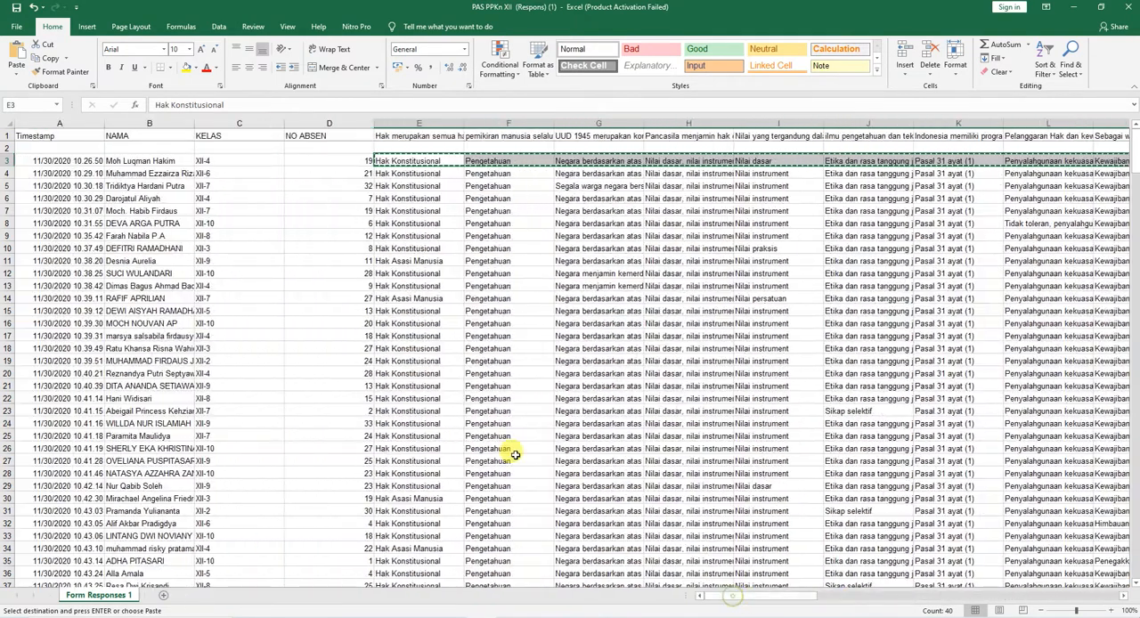
pyautogui.click(397, 146)
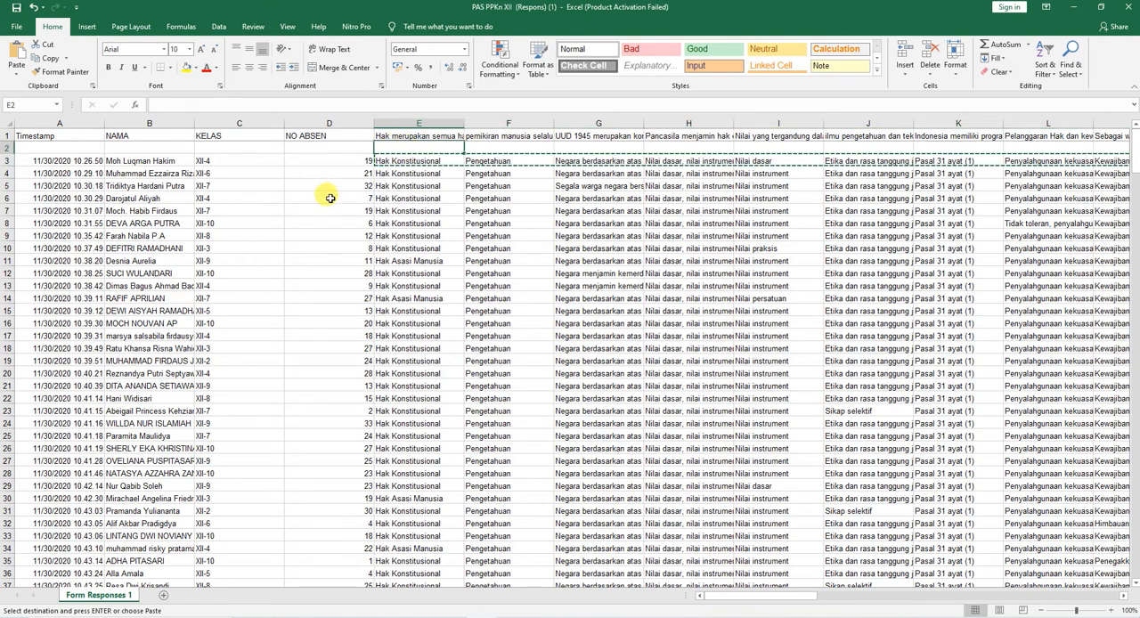
pyautogui.hotkey('ctrl', 'v')
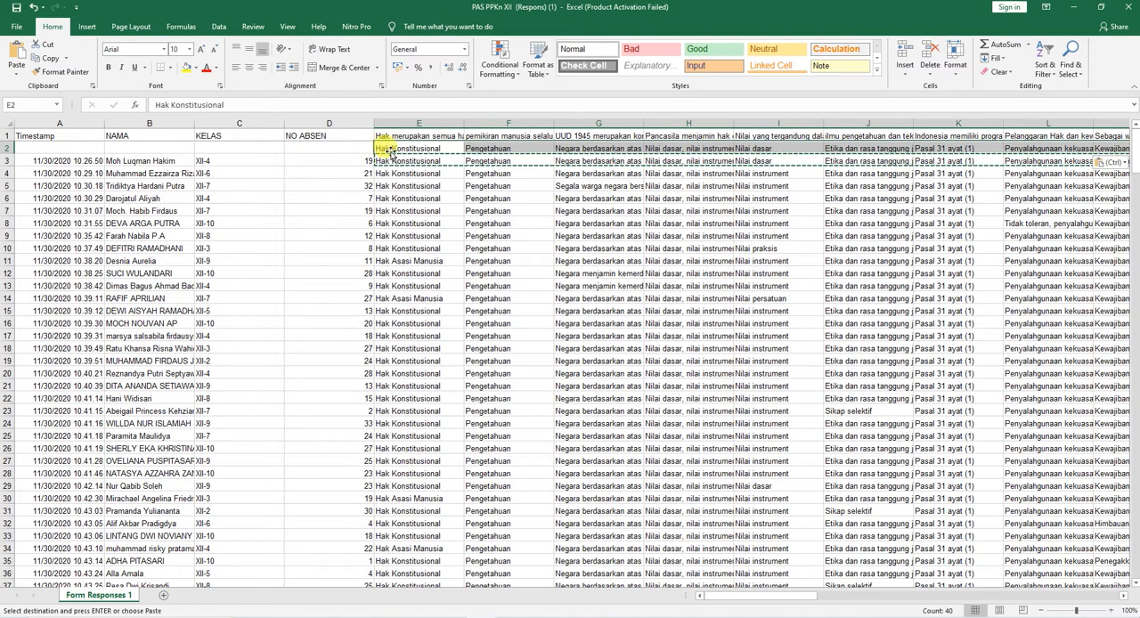
pyautogui.click(186, 72)
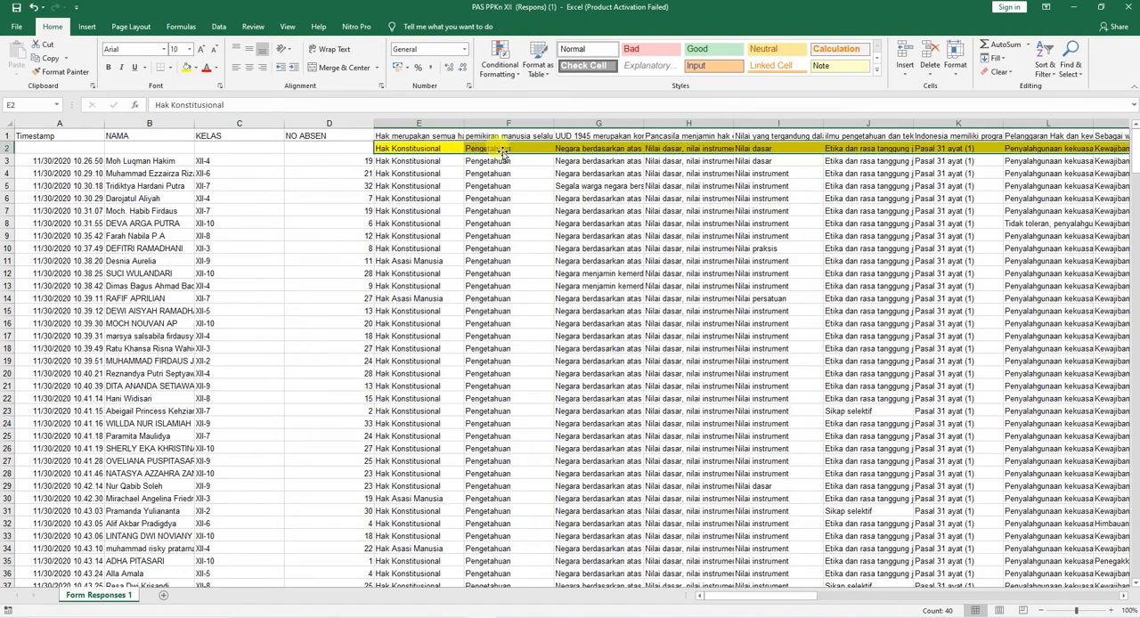
# Step: Replace the answer in I2 with Nilai instrument, copied from I27
pyautogui.click(768, 149)
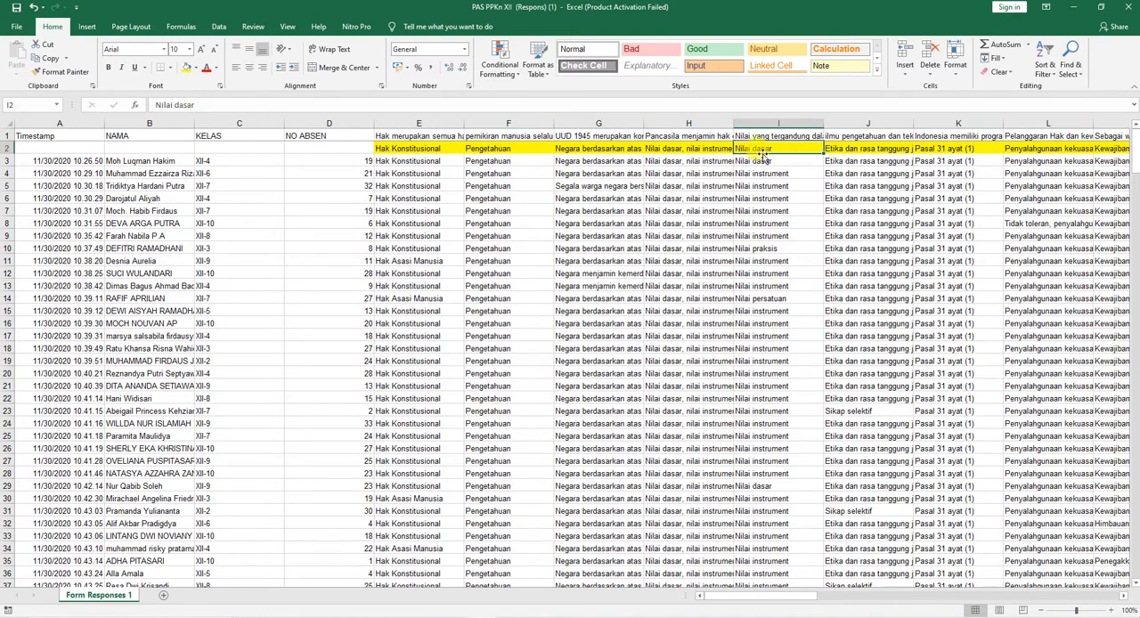
pyautogui.click(764, 460)
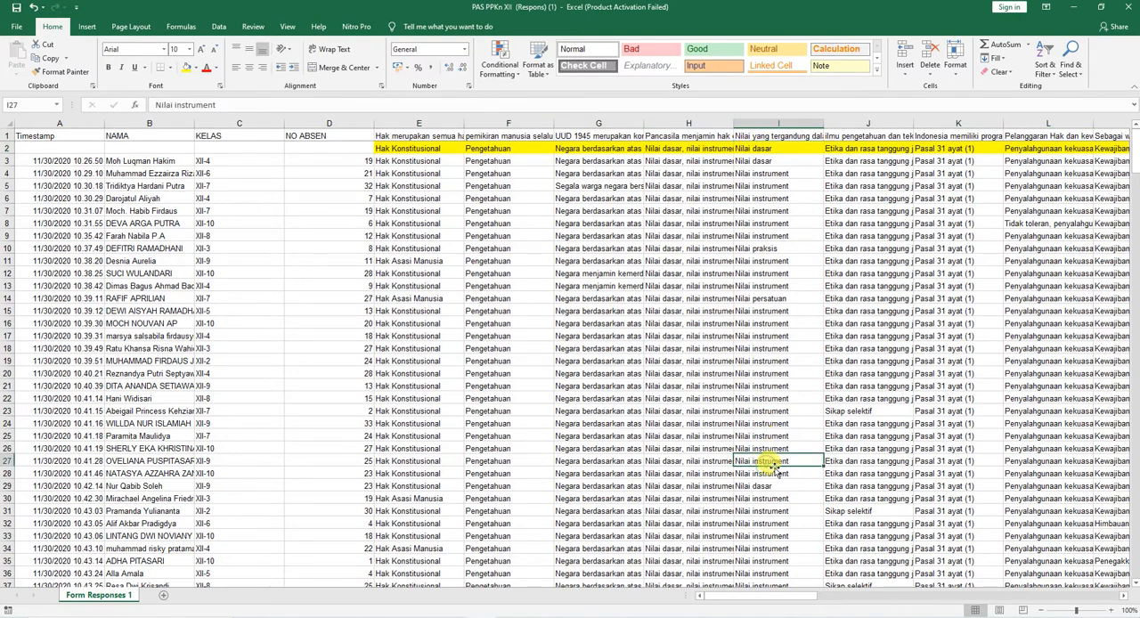
pyautogui.hotkey('ctrl', 'c')
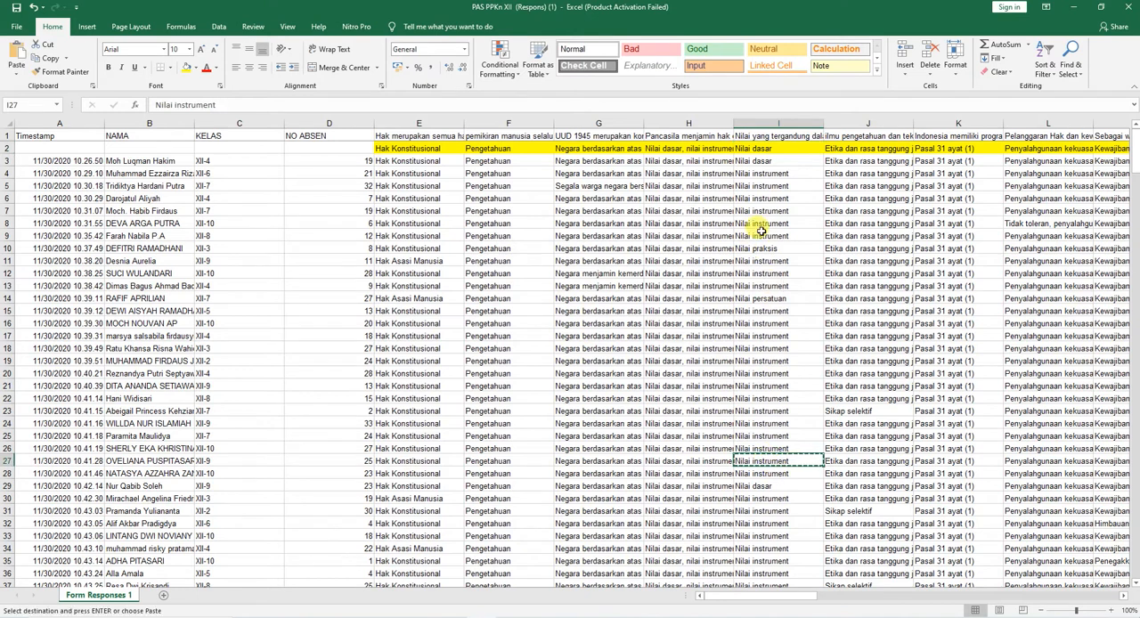
pyautogui.click(758, 150)
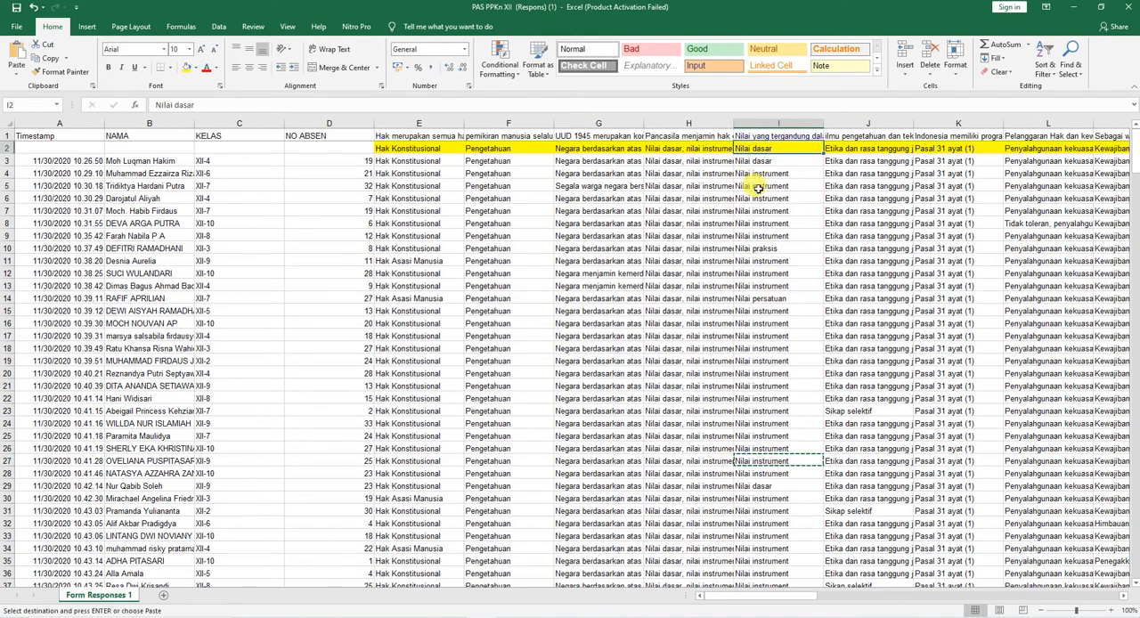
pyautogui.hotkey('ctrl', 'v')
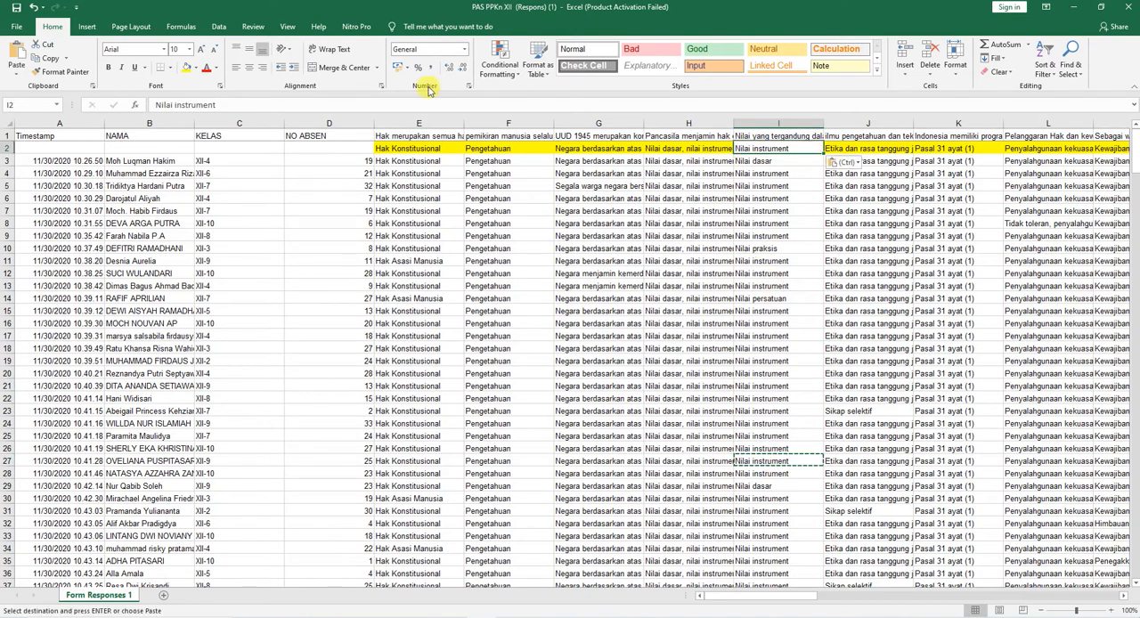
pyautogui.press('Escape')
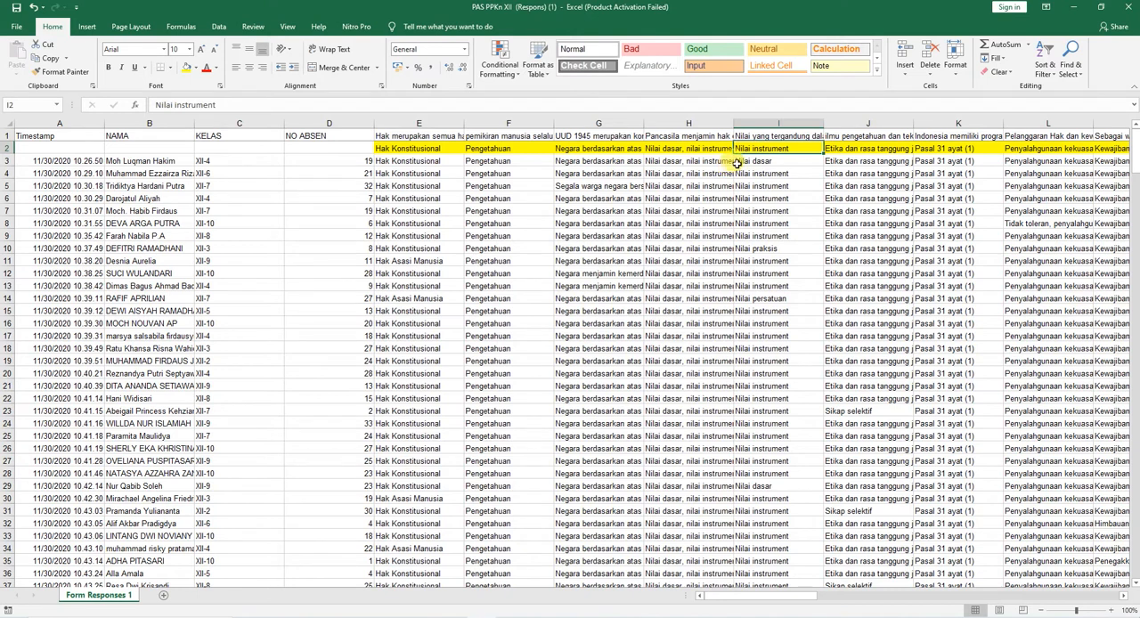
pyautogui.doubleClick(800, 147)
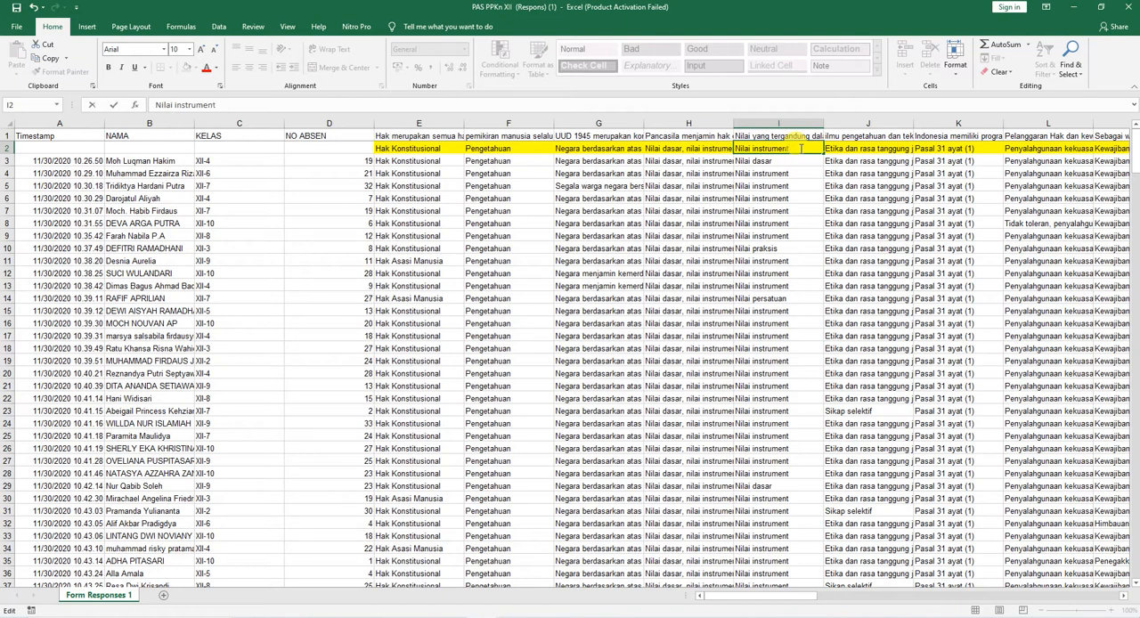
pyautogui.press('Return')
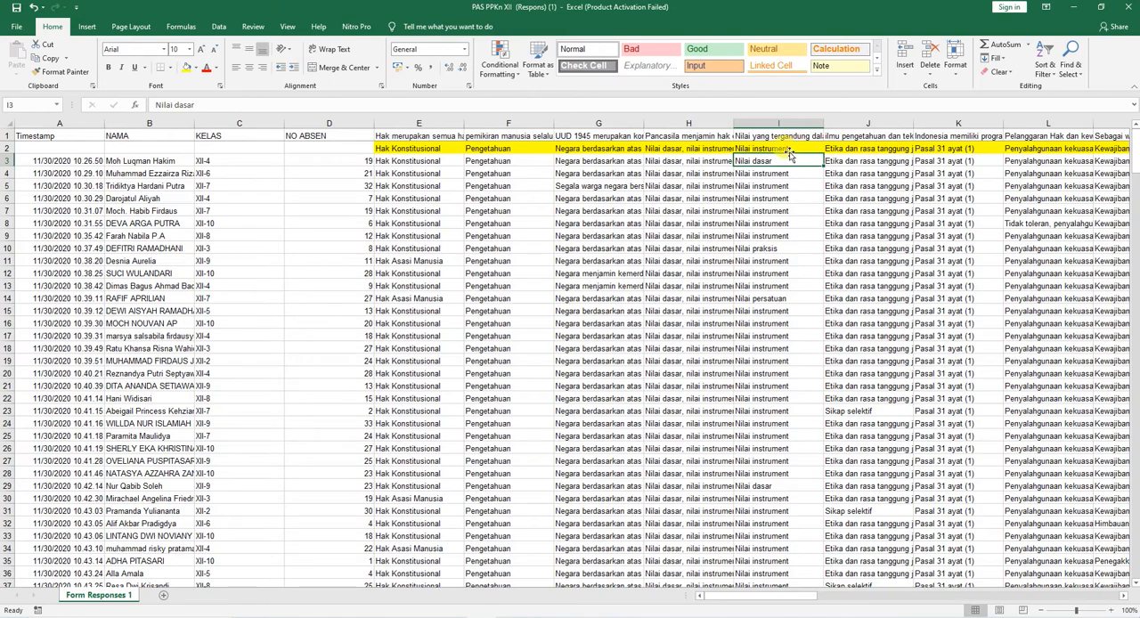
pyautogui.click(784, 148)
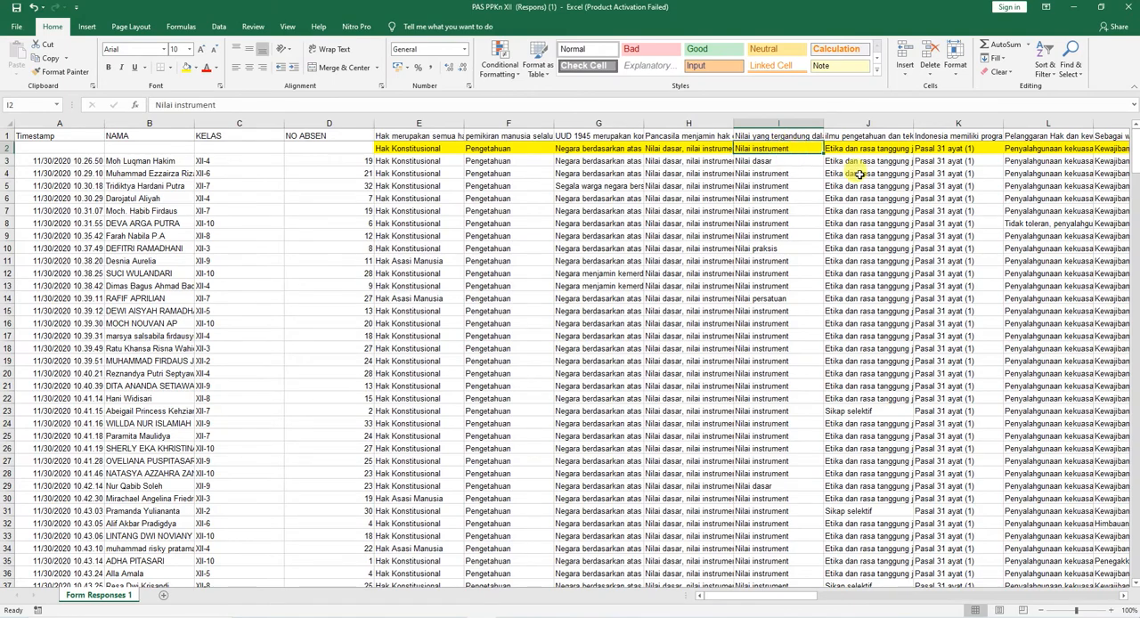
# Step: Replace the answer in R2 with hakim, copied from R19
pyautogui.moveTo(809, 597); pyautogui.dragTo(907, 594)
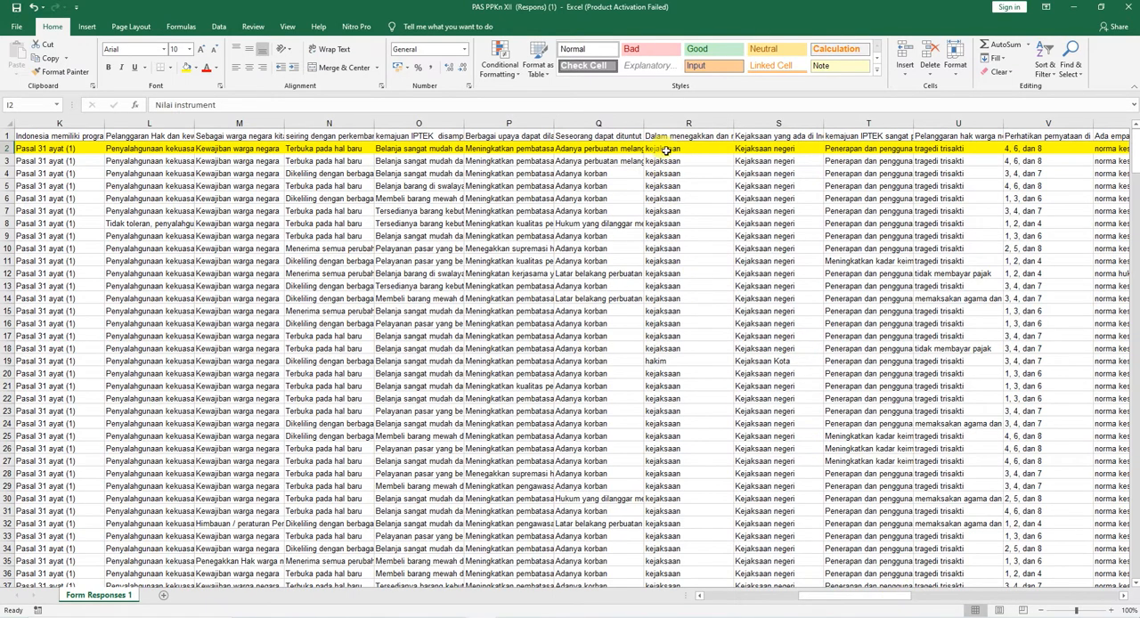
pyautogui.click(670, 361)
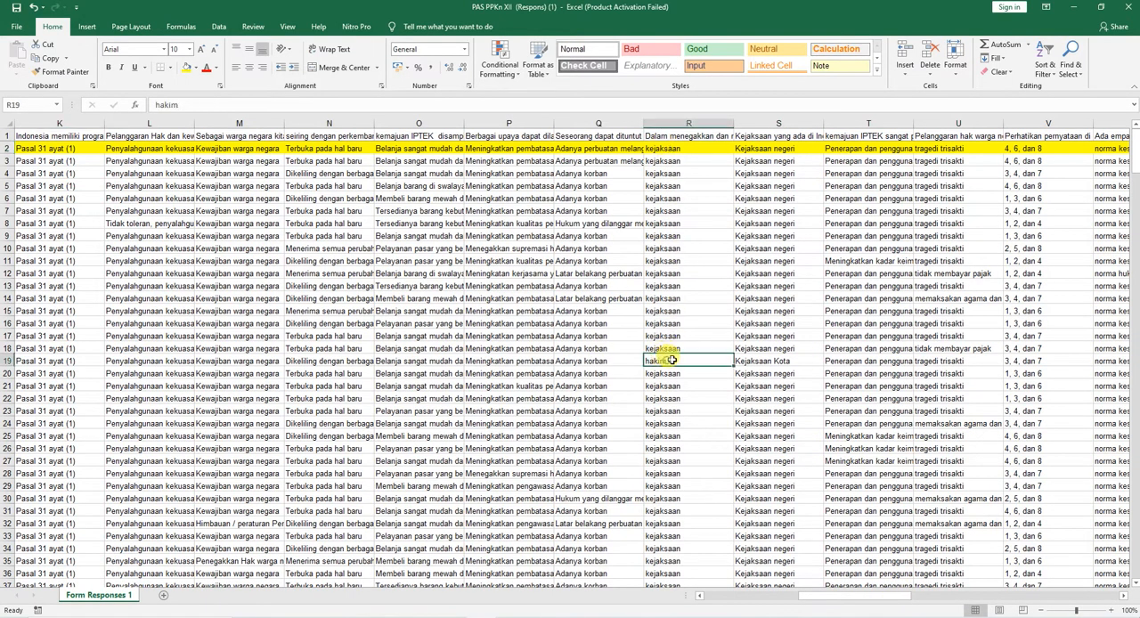
pyautogui.hotkey('ctrl', 'c')
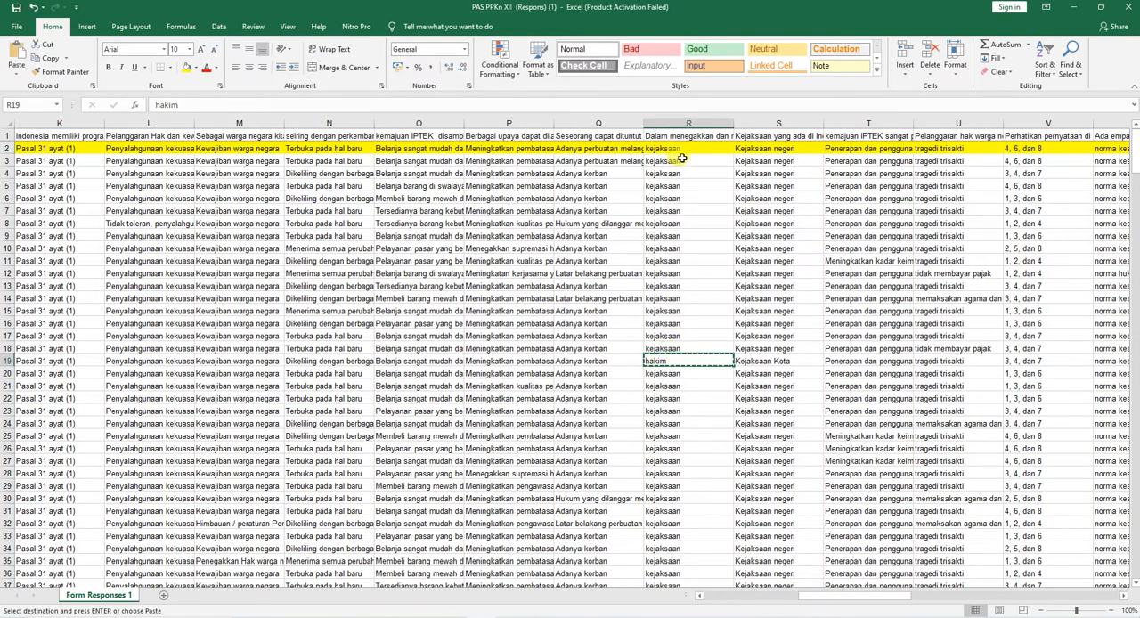
pyautogui.click(676, 149)
pyautogui.hotkey('ctrl', 'v')
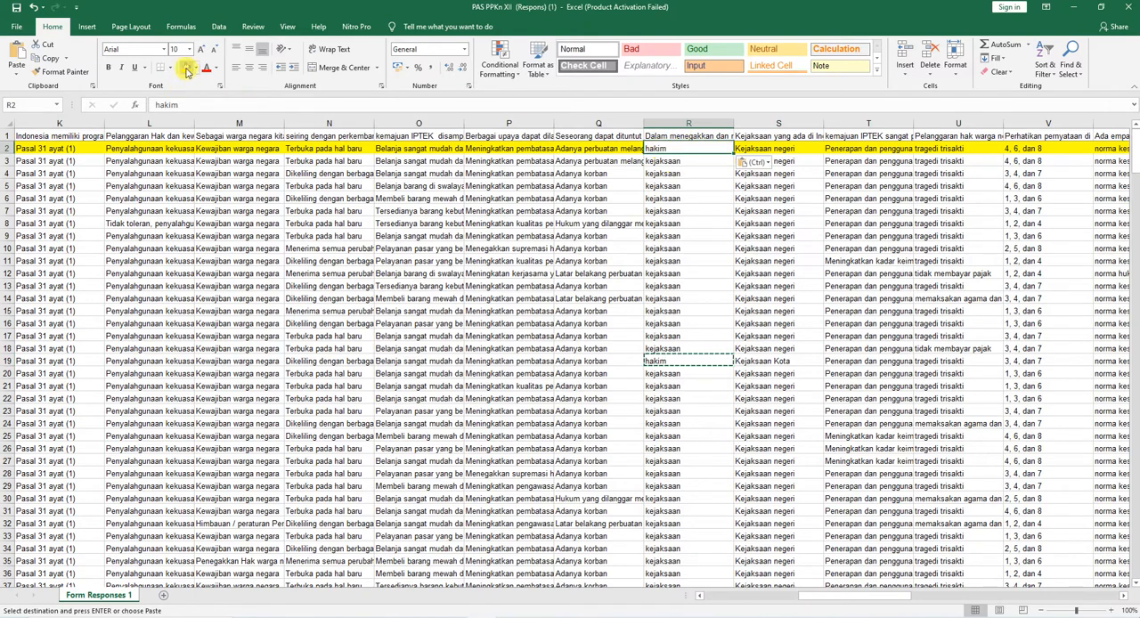
pyautogui.press('Escape')
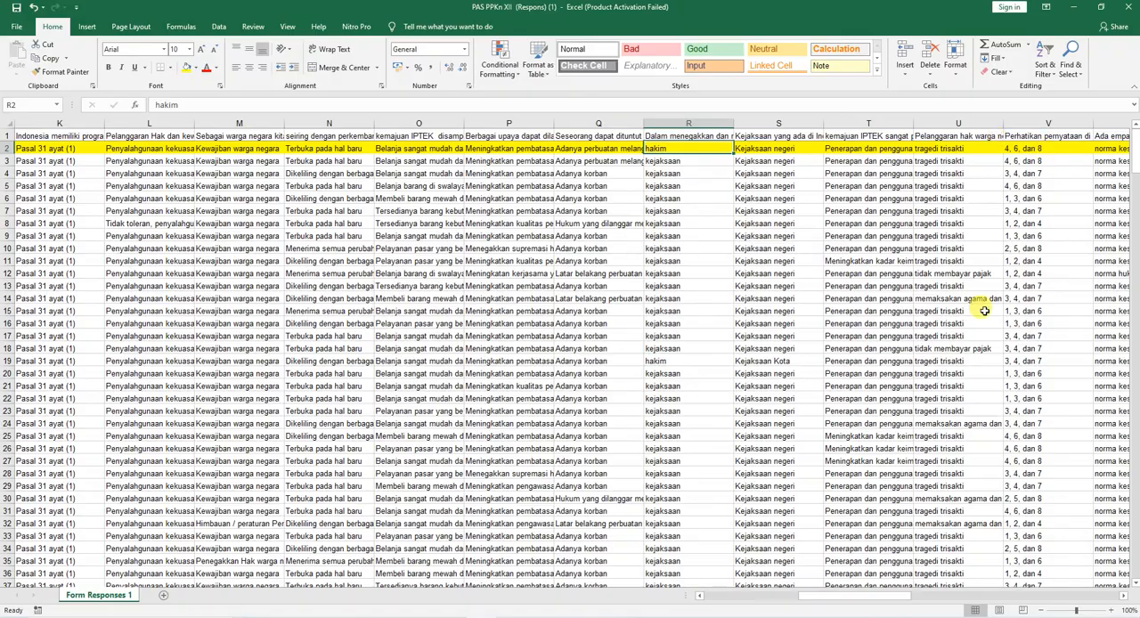
# Step: Widen column AR at the end of the data until its long answers fit inside the column
pyautogui.moveTo(901, 601); pyautogui.dragTo(1126, 611)
pyautogui.click(1125, 598)
pyautogui.click(1125, 598)
pyautogui.click(1125, 597)
pyautogui.click(1125, 597)
pyautogui.click(1125, 597)
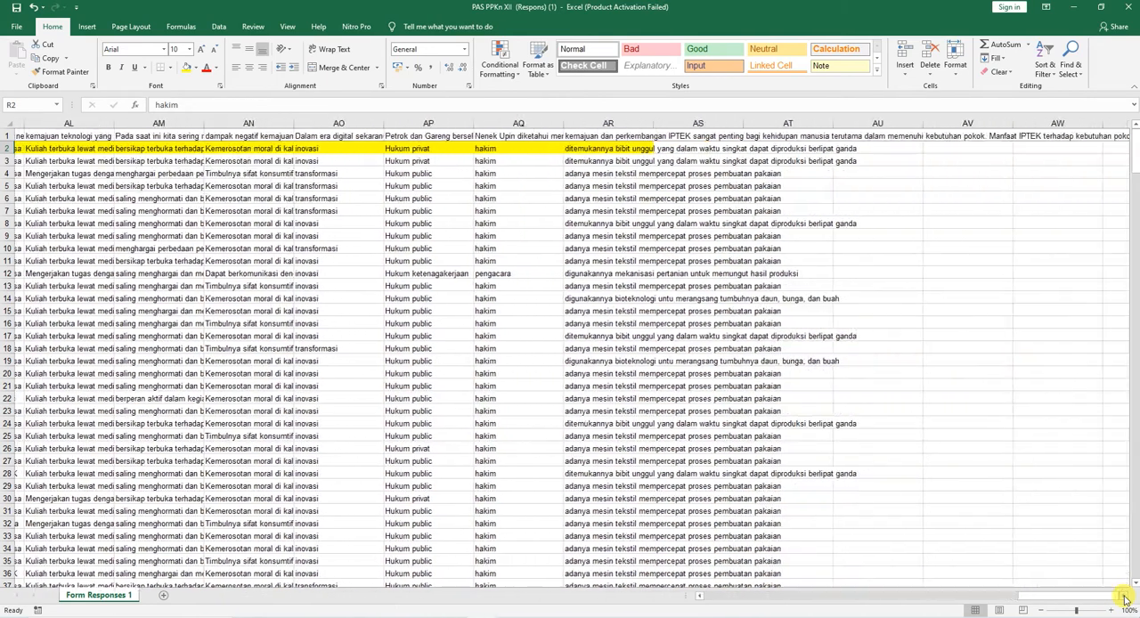
pyautogui.click(1125, 597)
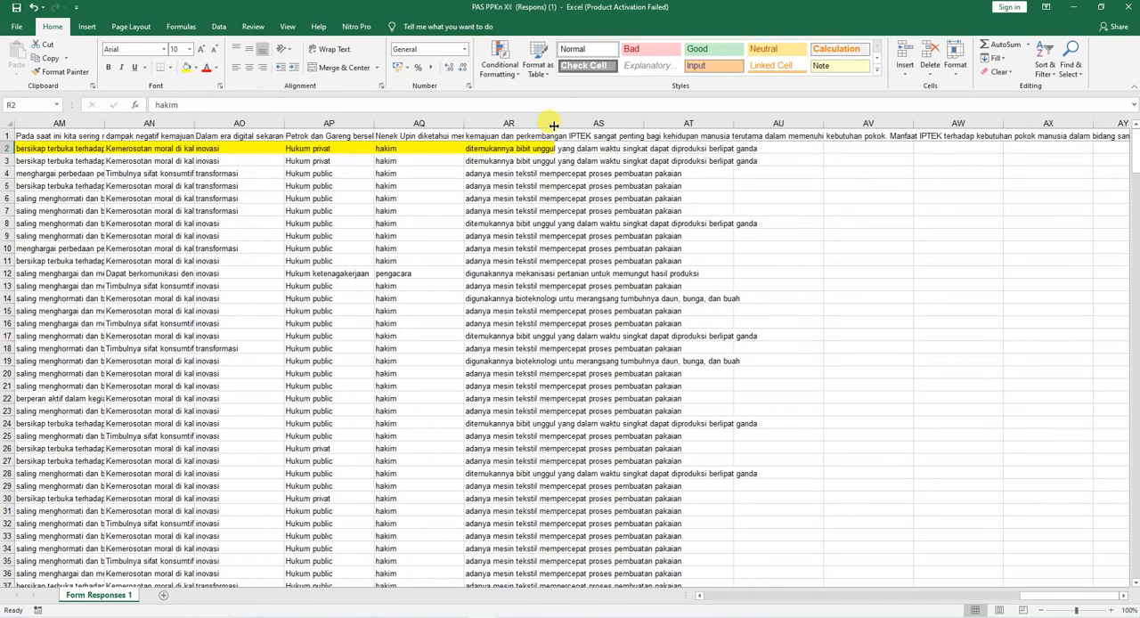
pyautogui.moveTo(553, 126); pyautogui.dragTo(798, 126)
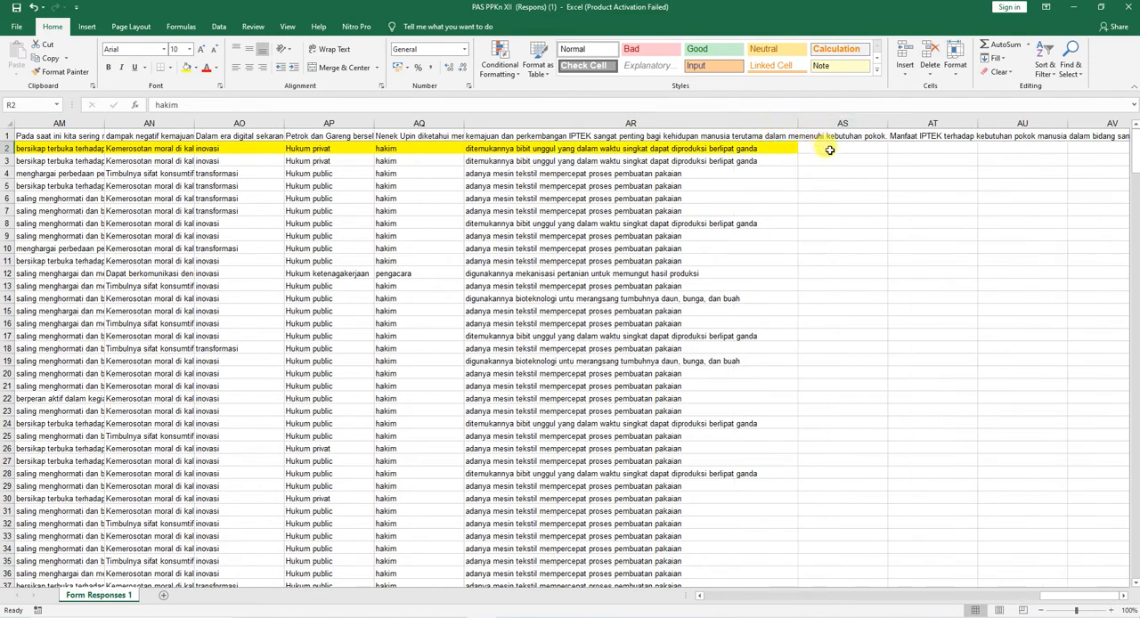
# Step: Enter the labels point benar in AS2 and nilai in AT2, directly after the last answer column
pyautogui.click(831, 151)
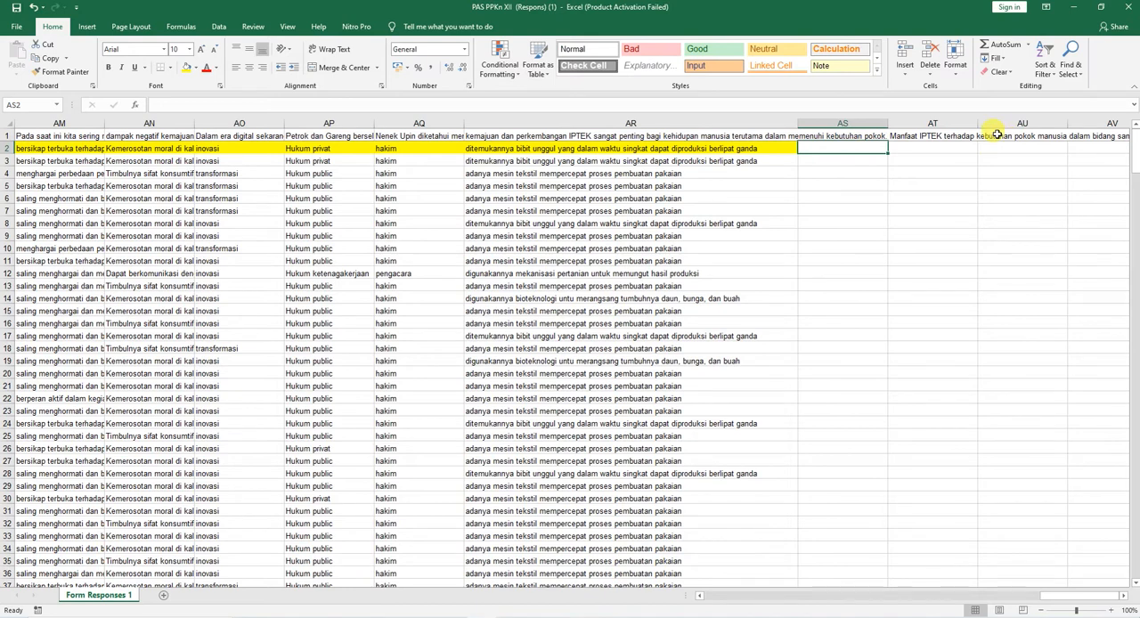
pyautogui.write('point benar')
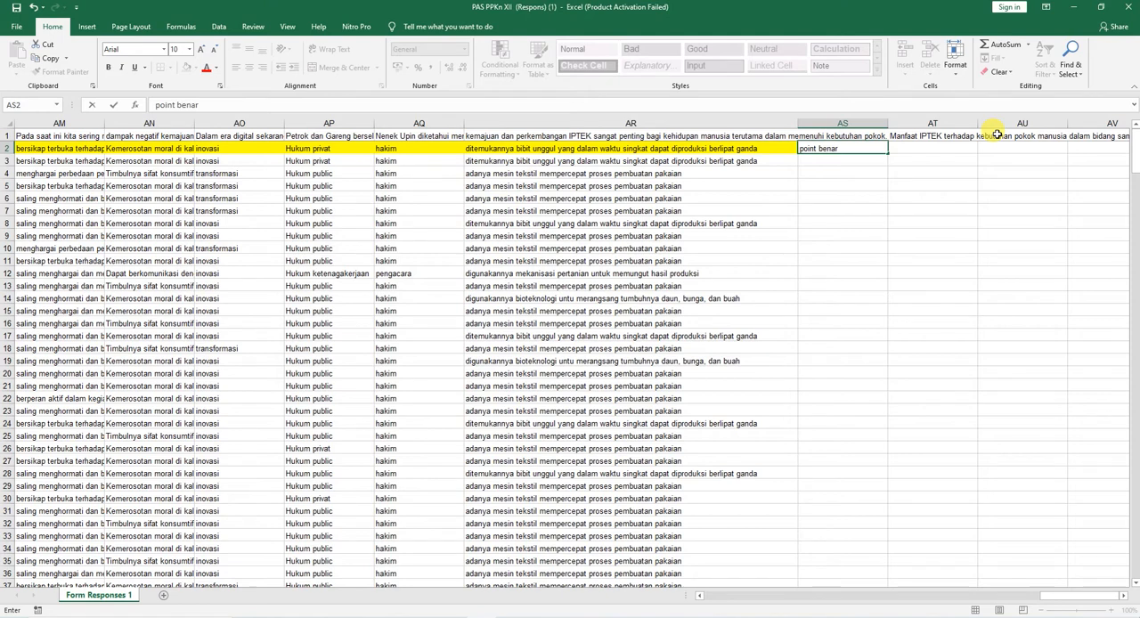
pyautogui.press('Return')
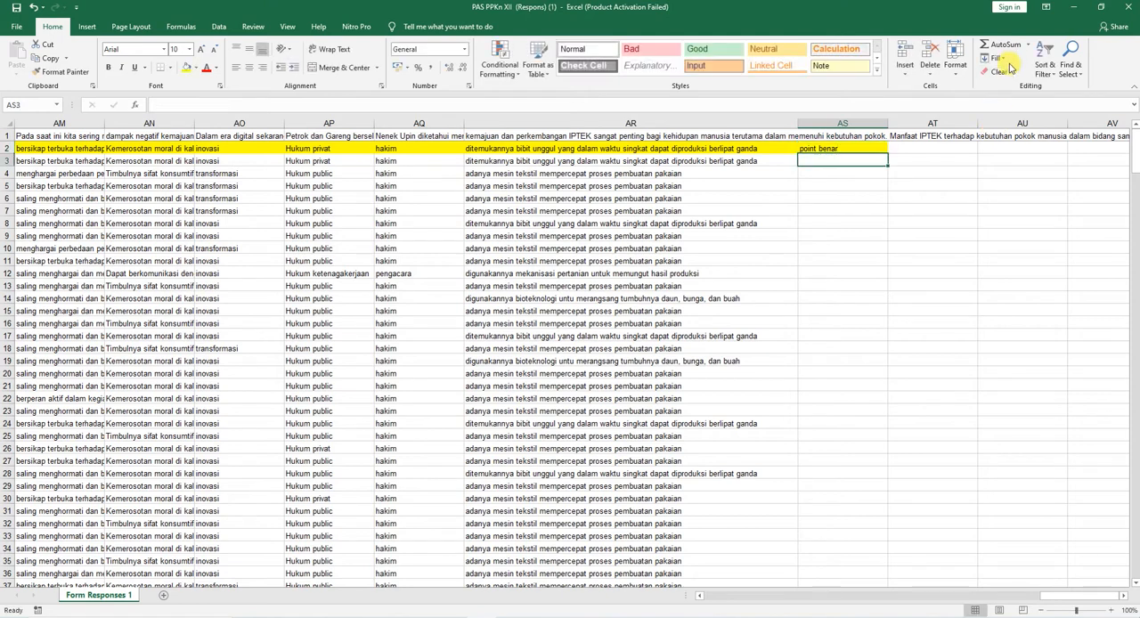
pyautogui.click(911, 148)
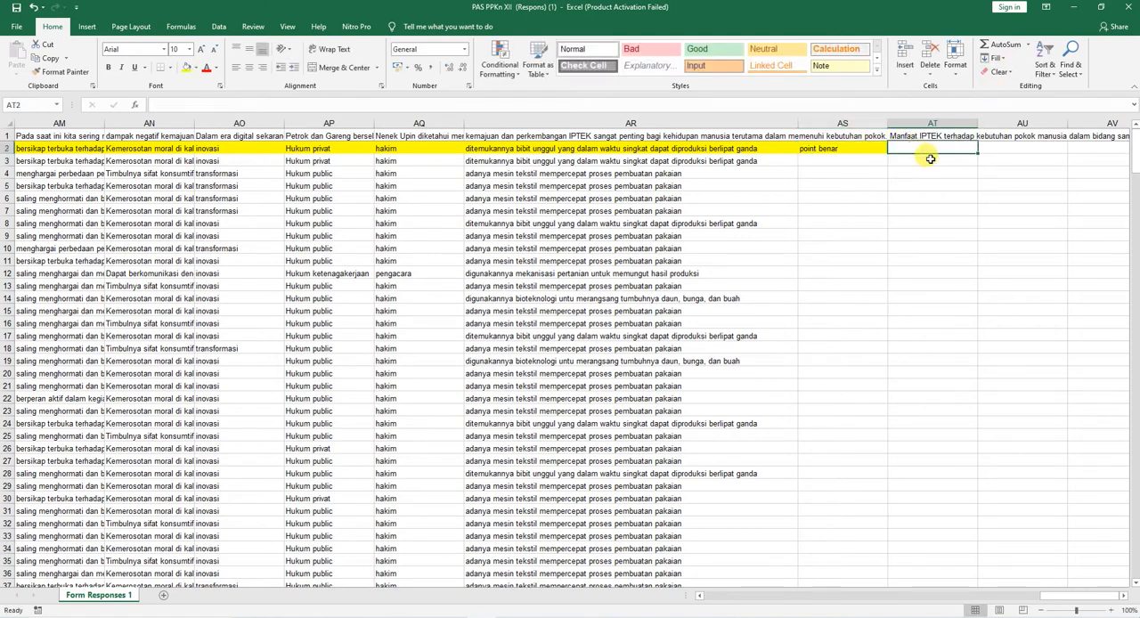
pyautogui.write('nilai')
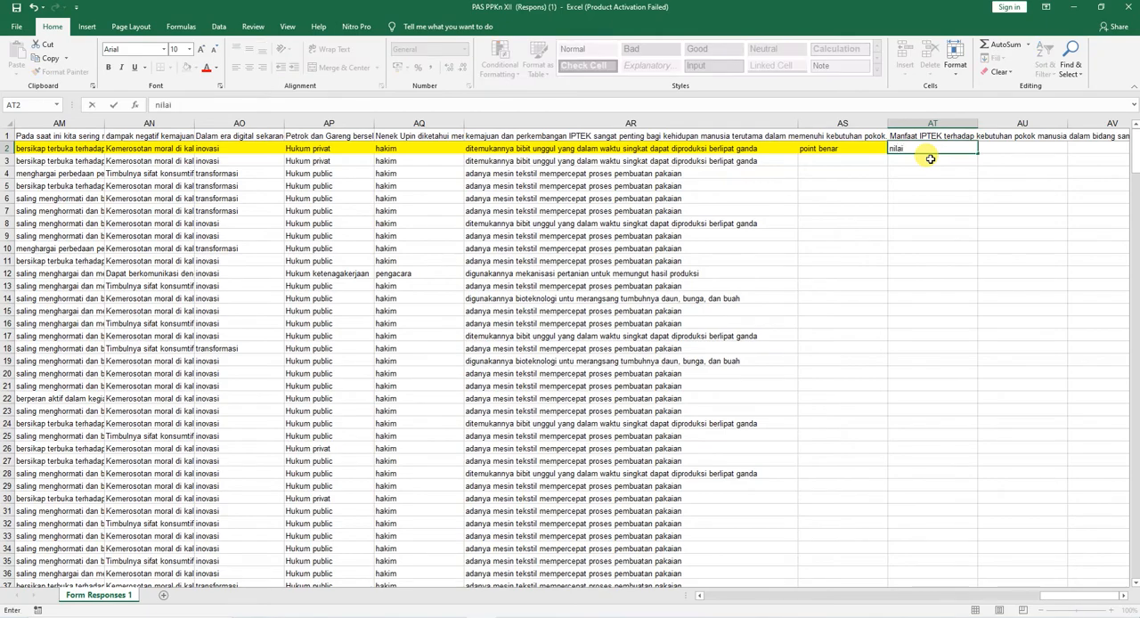
pyautogui.press('Return')
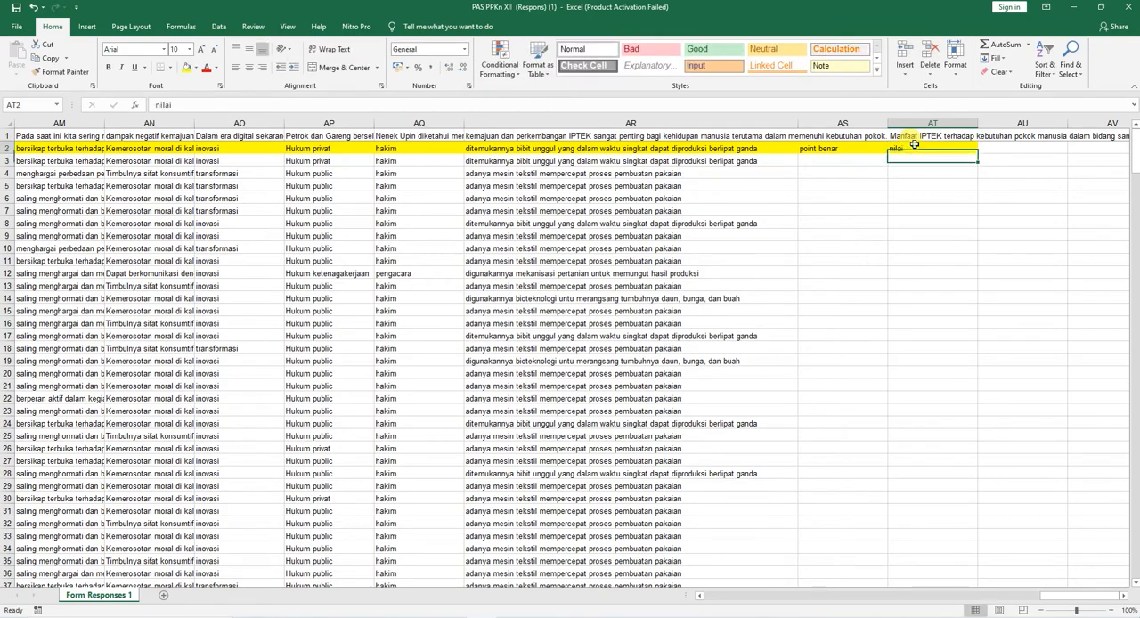
# Step: Format the answer key row from E2 to AT2 as bold with red text
pyautogui.hotkey('ctrl', 'shift', 'Left')
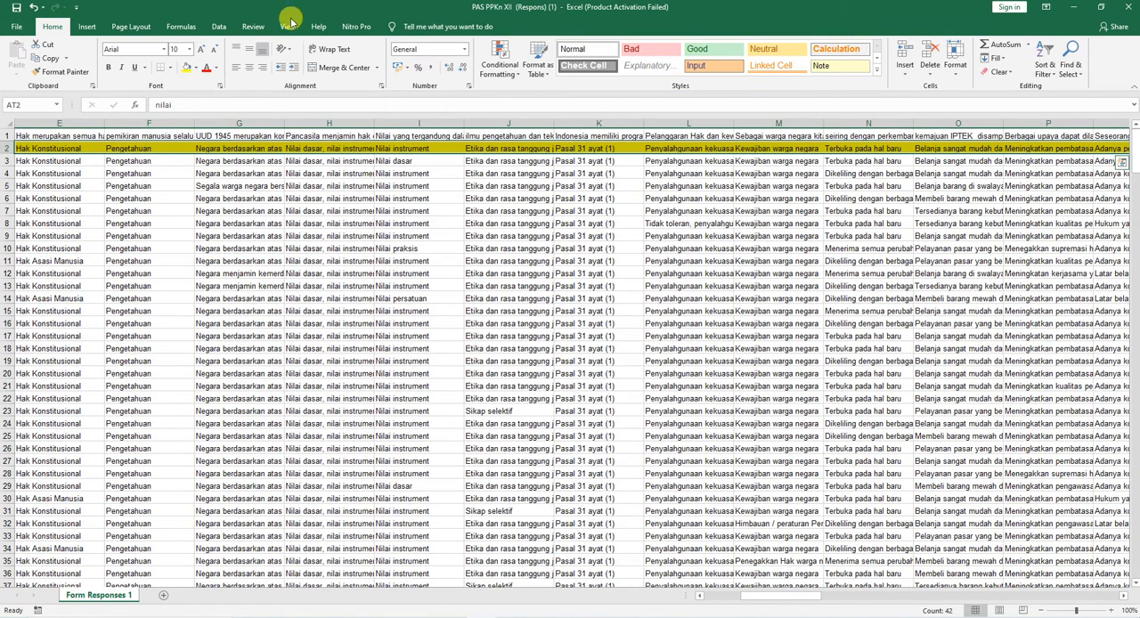
pyautogui.click(108, 67)
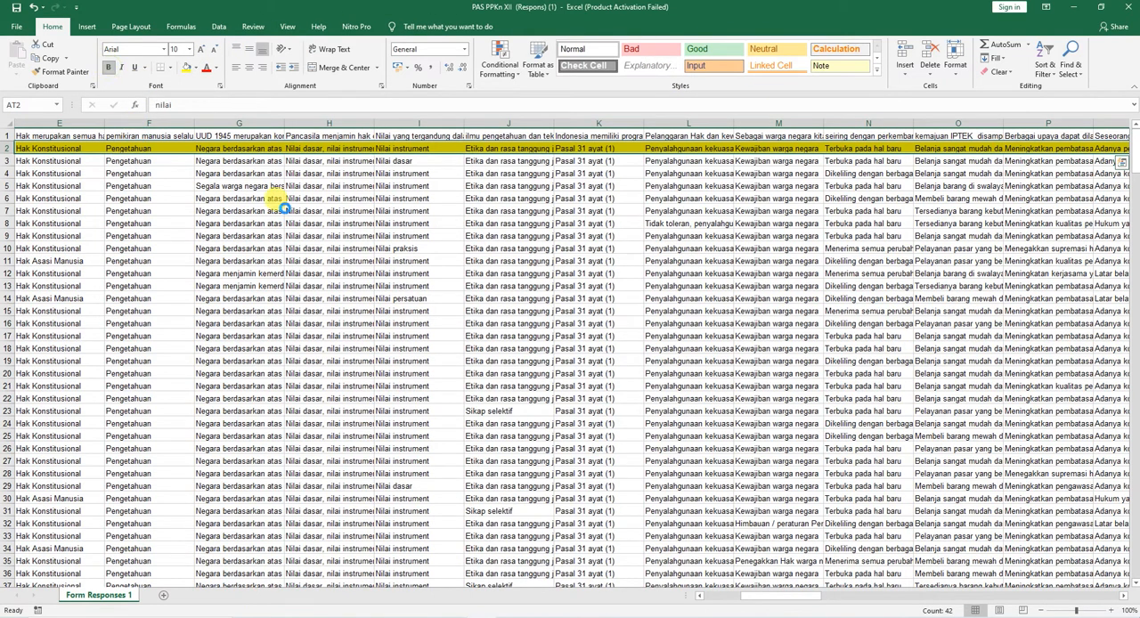
pyautogui.click(206, 71)
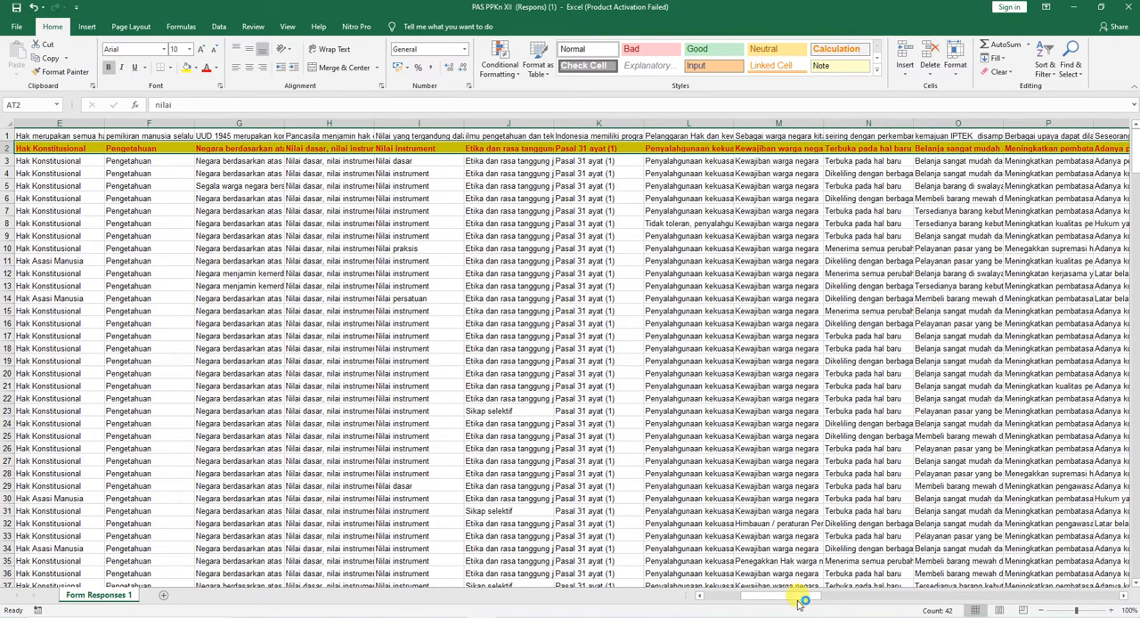
pyautogui.moveTo(796, 598); pyautogui.dragTo(756, 600)
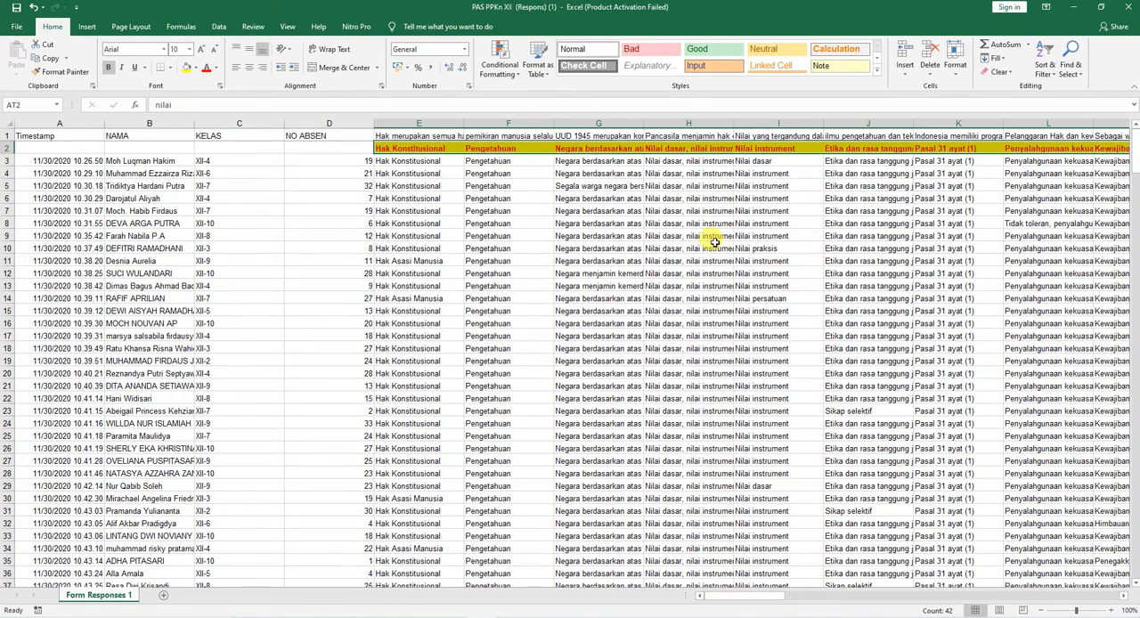
# Step: Begin a SUMPRODUCT formula in AS3 under point benar, entering =sumproduct(-- and an opening parenthesis for the comparison
pyautogui.scroll(1, 692, 258)
pyautogui.scroll(3, 692, 259)
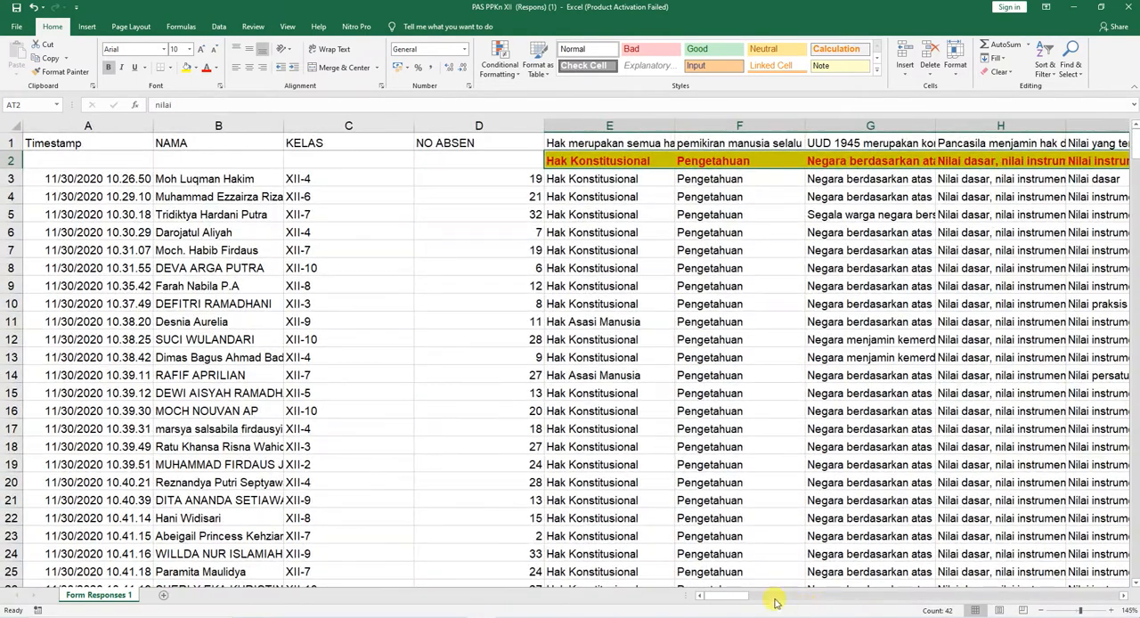
pyautogui.click(594, 104)
pyautogui.click(644, 196)
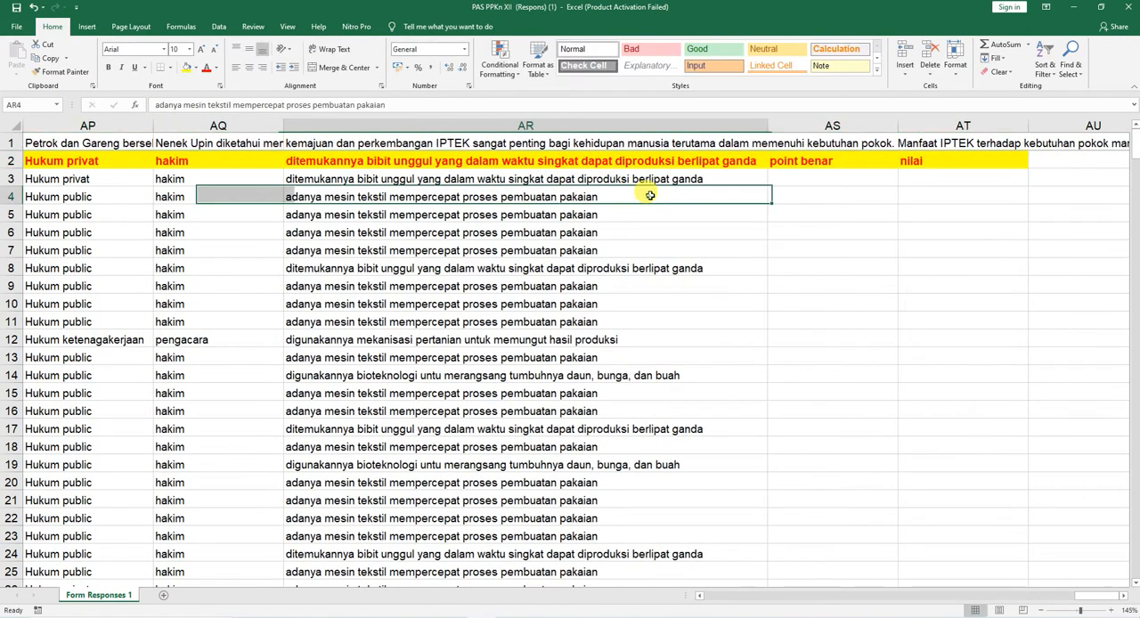
pyautogui.click(729, 160)
pyautogui.press('Left')
pyautogui.press('Left')
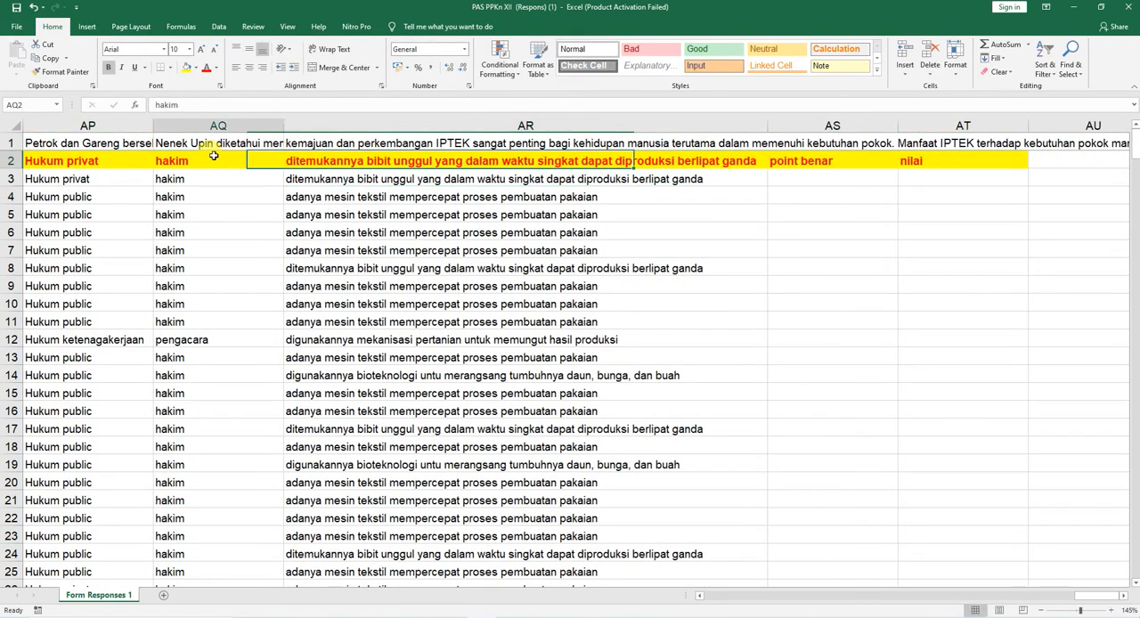
pyautogui.click(823, 161)
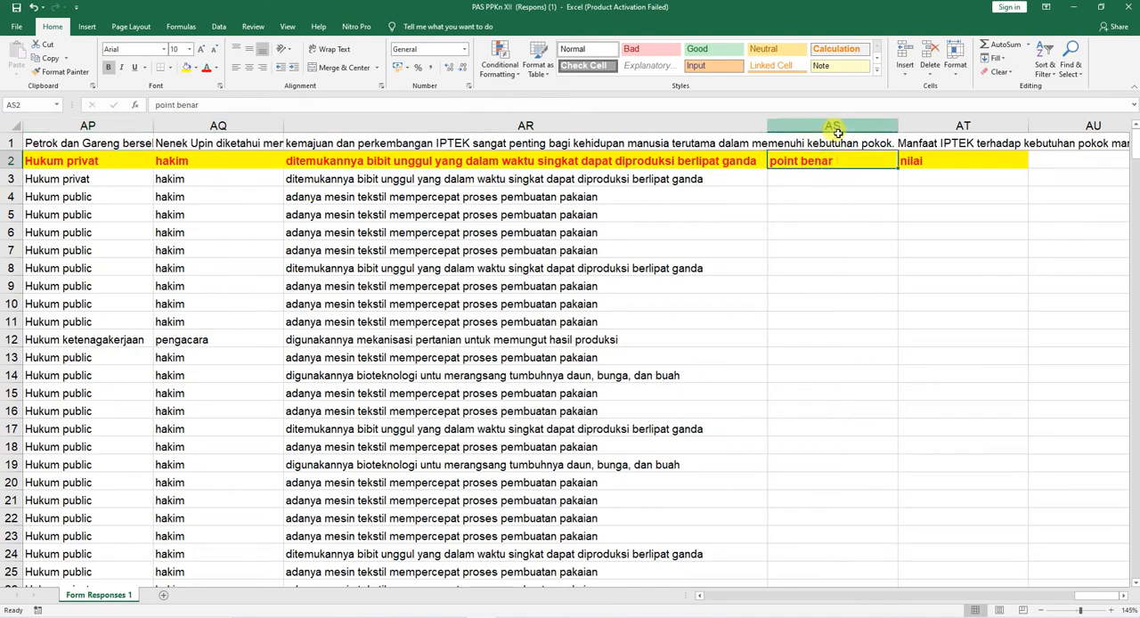
pyautogui.click(818, 179)
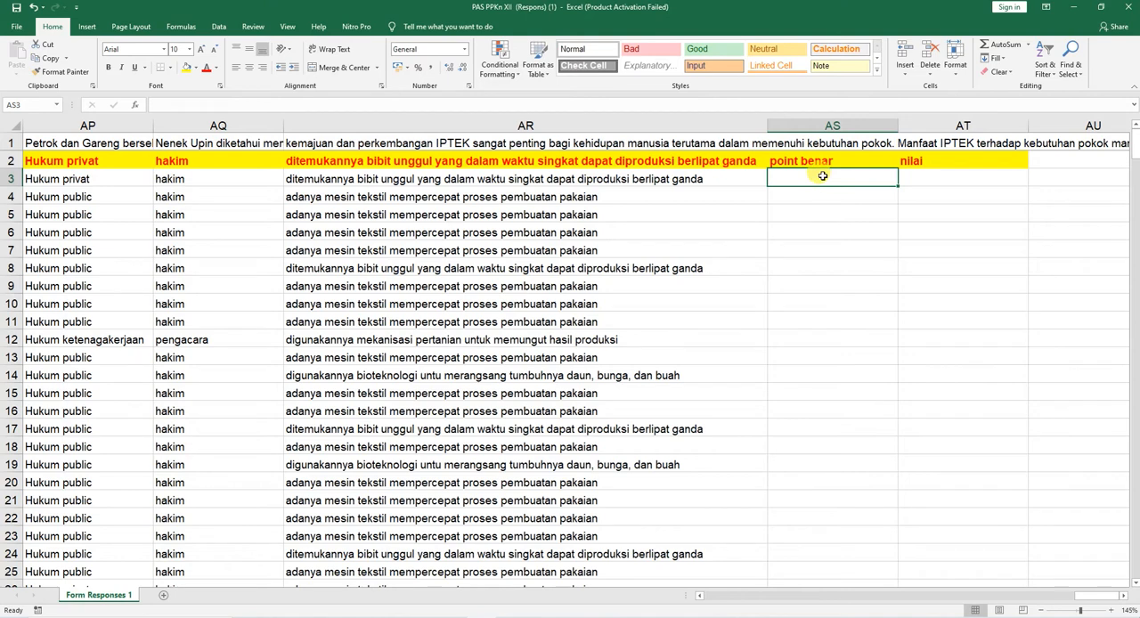
pyautogui.write('=s')
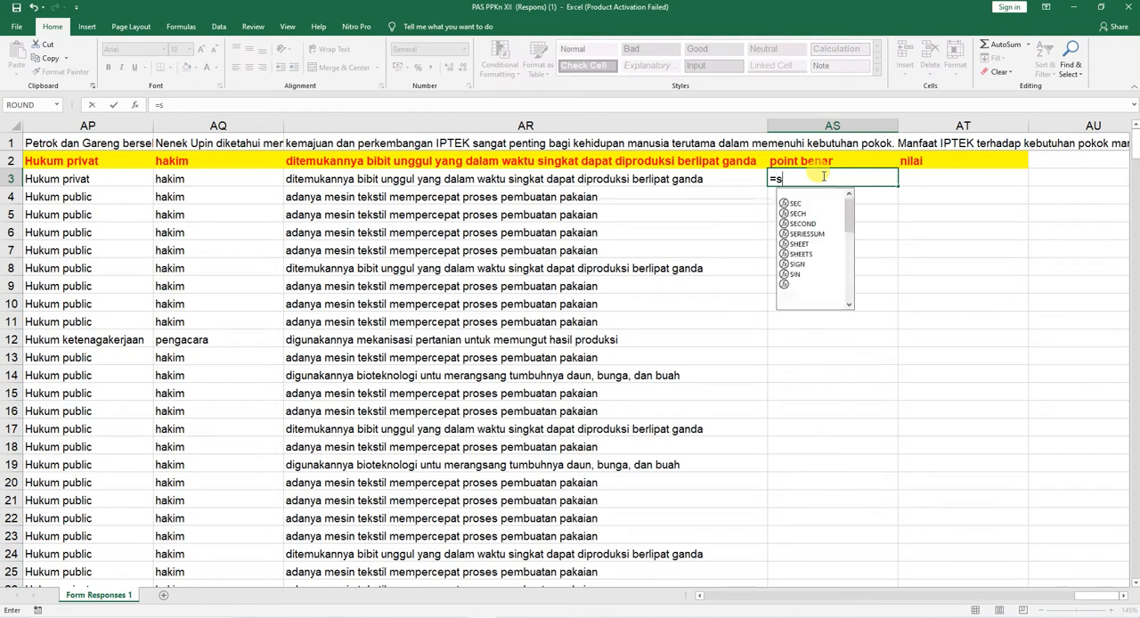
pyautogui.write('umproduct')
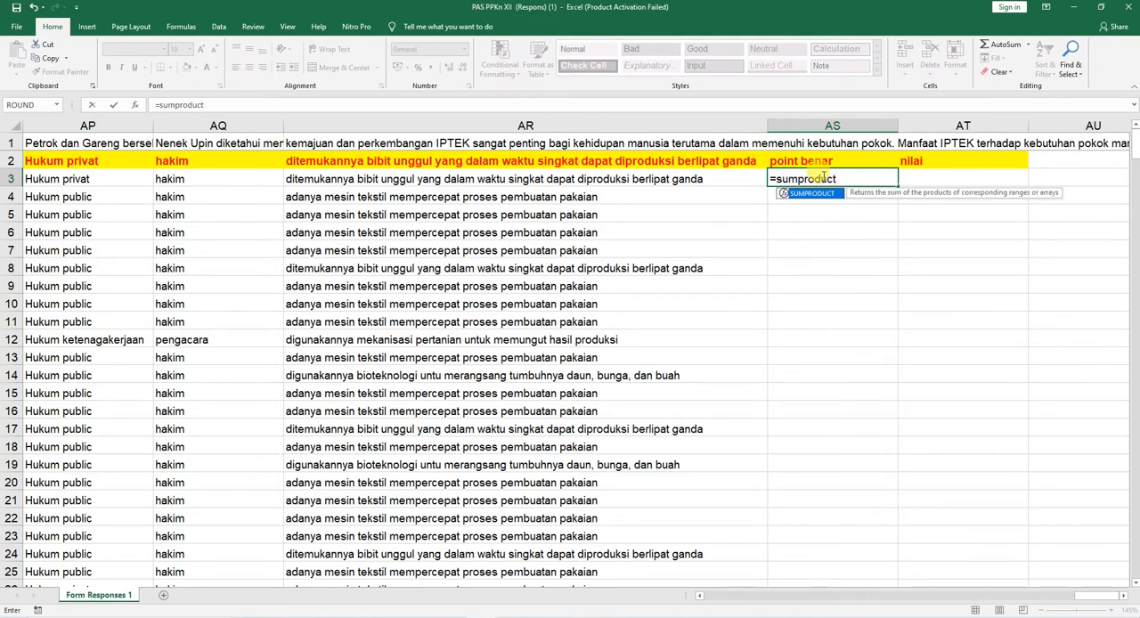
pyautogui.write('(--(')
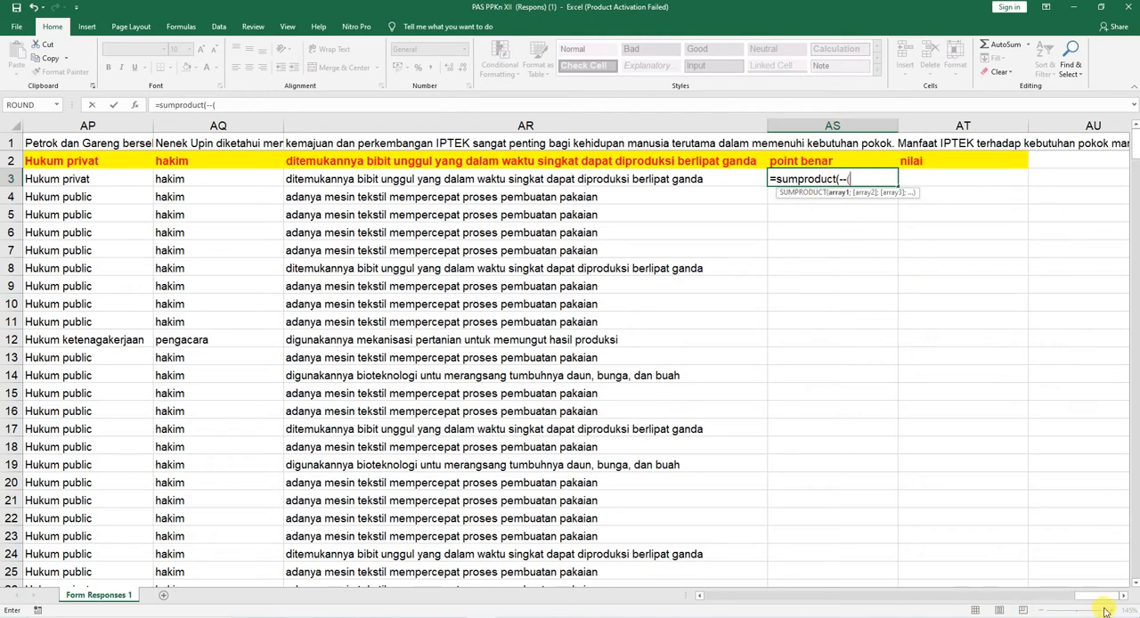
# Step: Add the answer key range E2:AR2 to the AS3 formula, leaving out the point benar and nilai labels
pyautogui.moveTo(1097, 597); pyautogui.dragTo(718, 603)
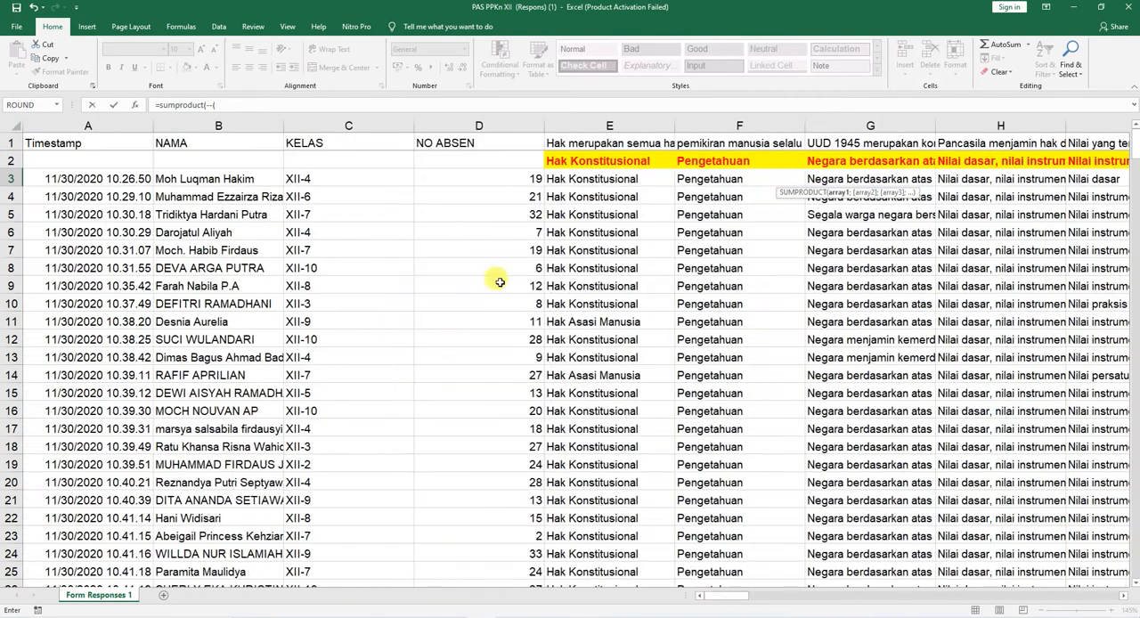
pyautogui.click(597, 160)
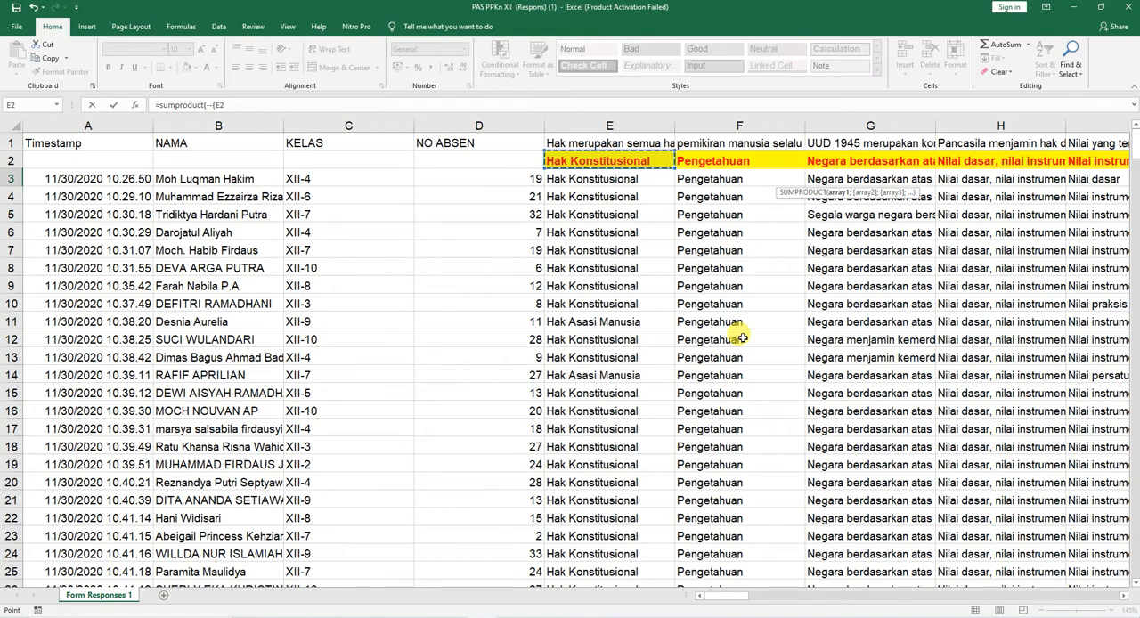
pyautogui.hotkey('ctrl', 'shift', 'Right')
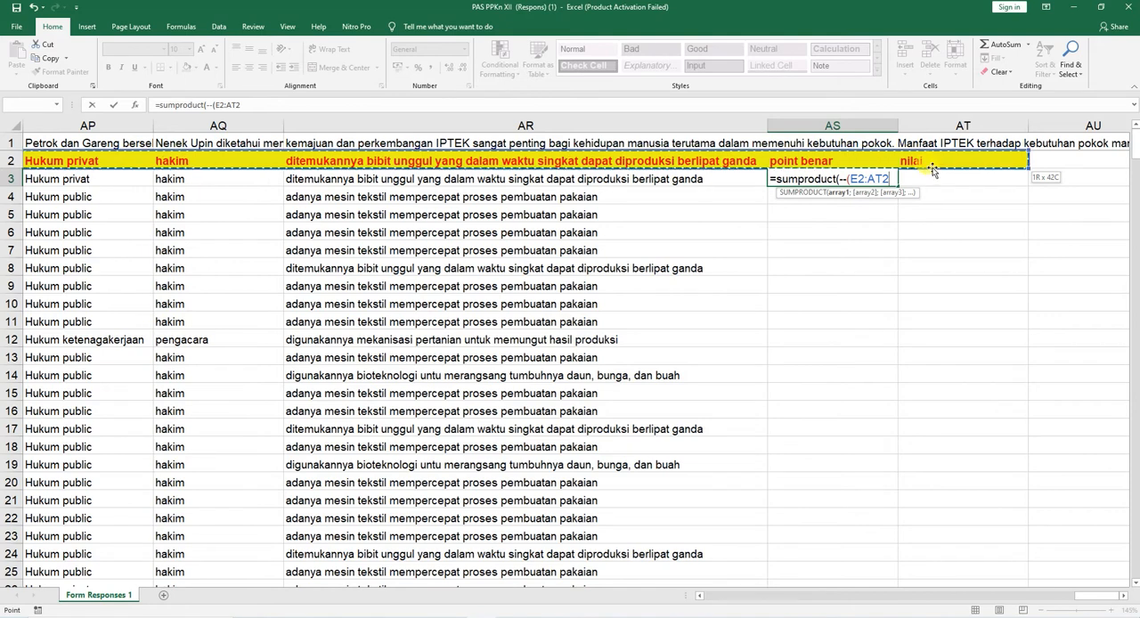
pyautogui.hotkey('shift', 'Left')
pyautogui.hotkey('shift', 'Left')
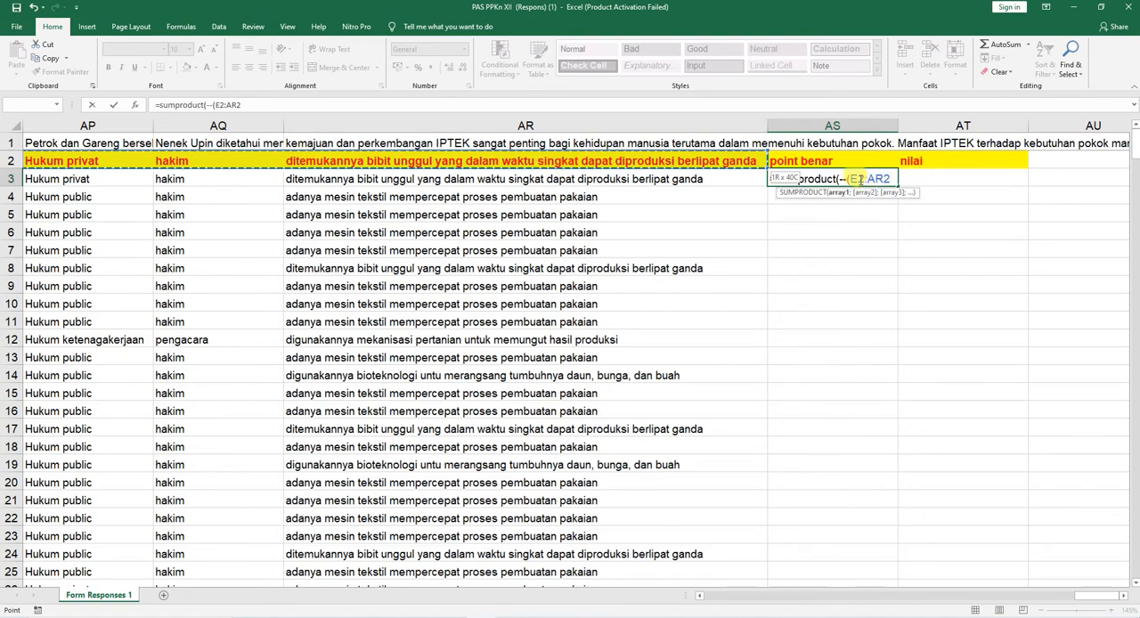
# Step: Make both ends of the answer key range in the AS3 formula absolute, as $E$2:$AR$2
pyautogui.click(855, 179)
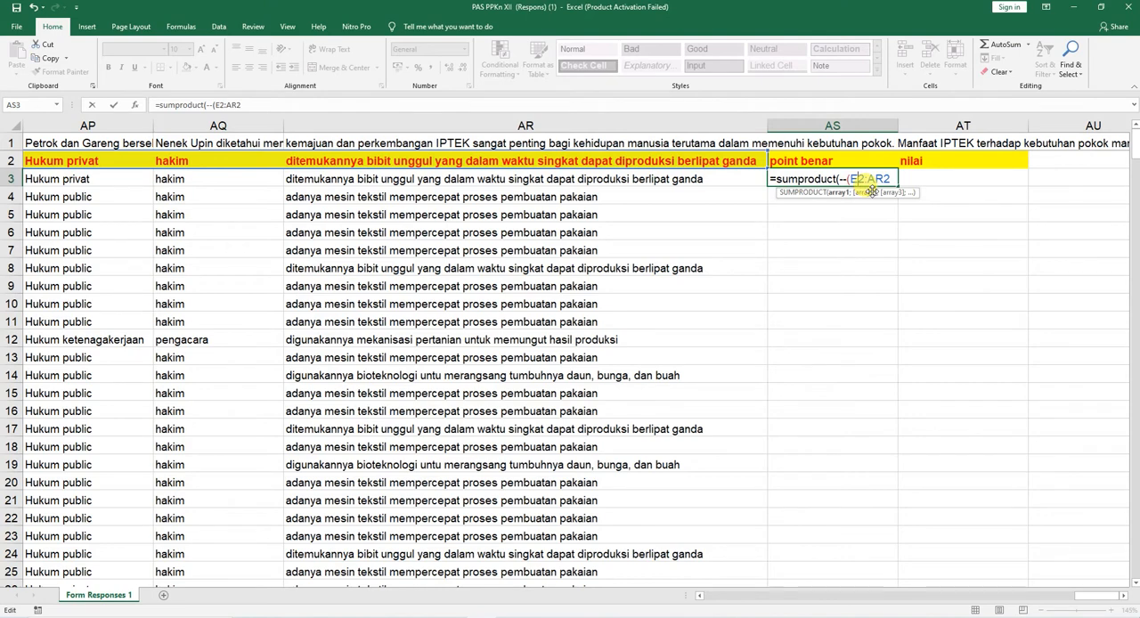
pyautogui.press('F4')
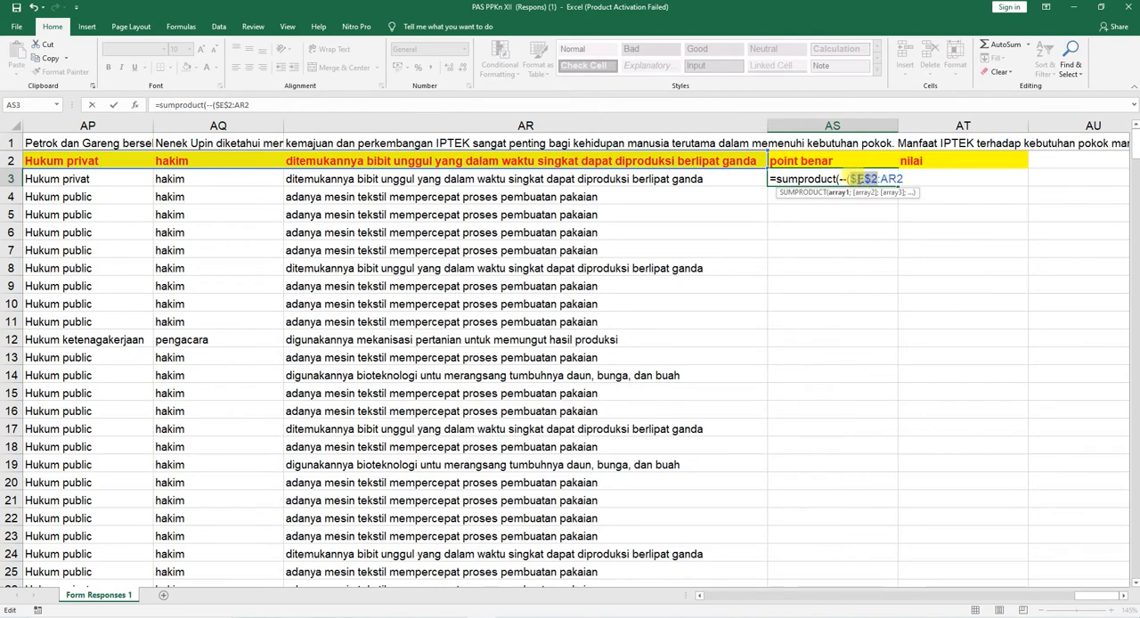
pyautogui.click(891, 180)
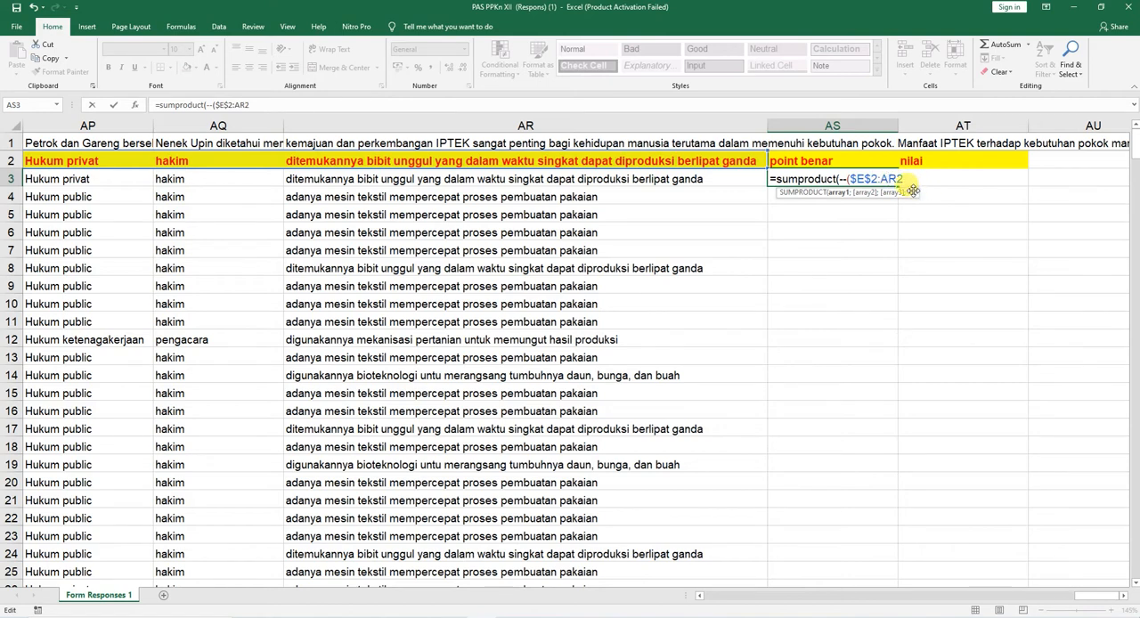
pyautogui.press('F4')
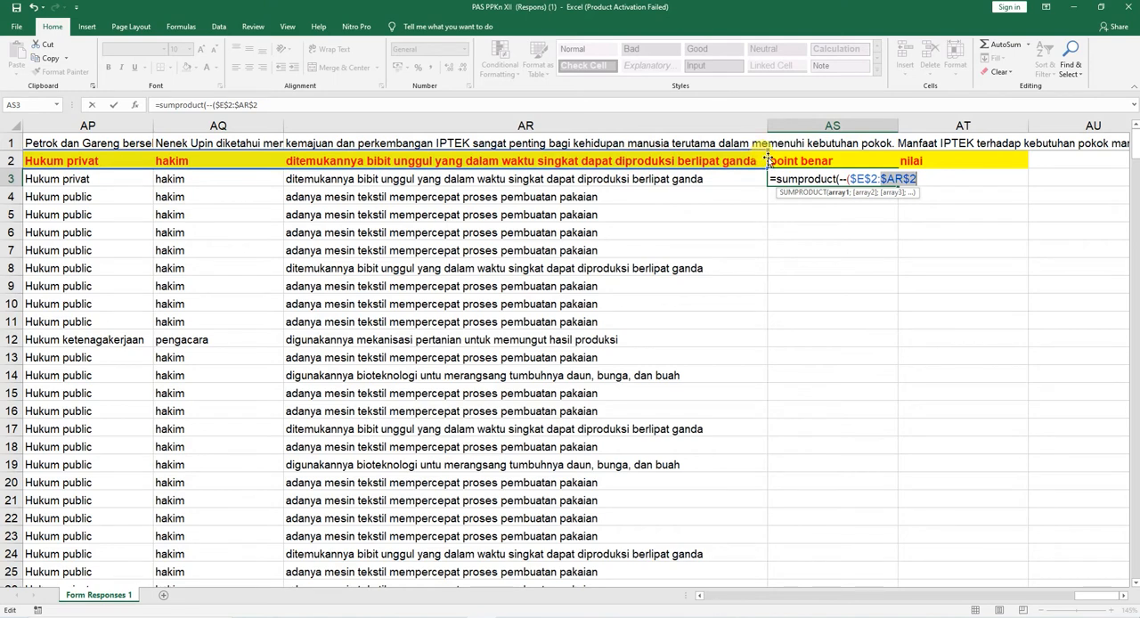
pyautogui.click(919, 181)
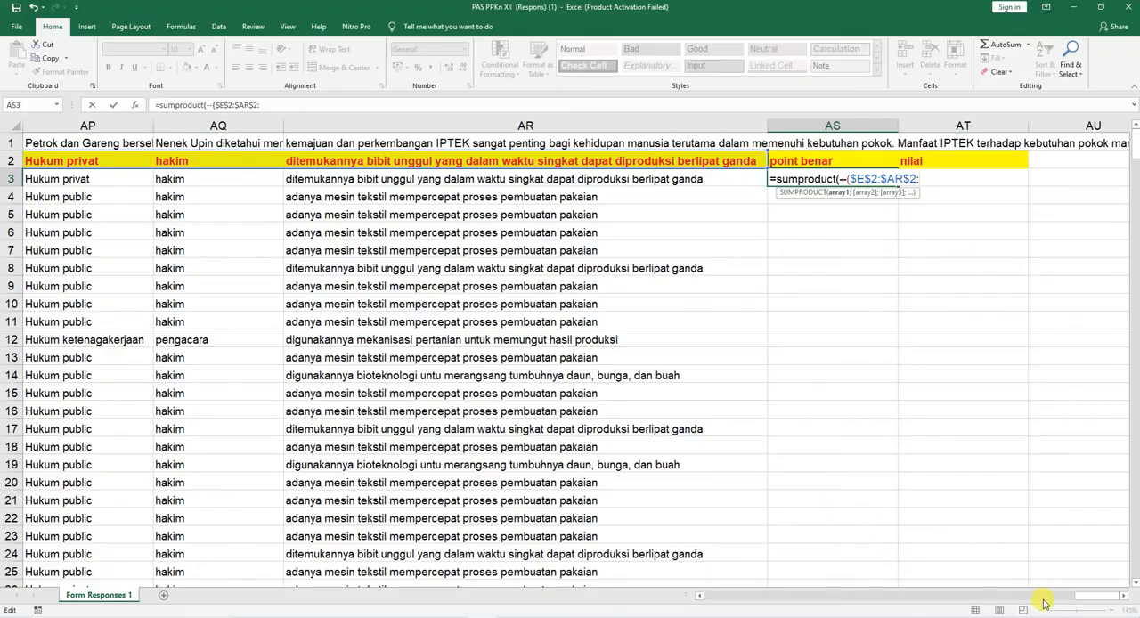
# Step: Compare the key with the first student's answers E3:AR3, completing the AS3 formula as =sumproduct(--($E$2:$AR$2=E3:AR3))
pyautogui.moveTo(1080, 603); pyautogui.dragTo(713, 594)
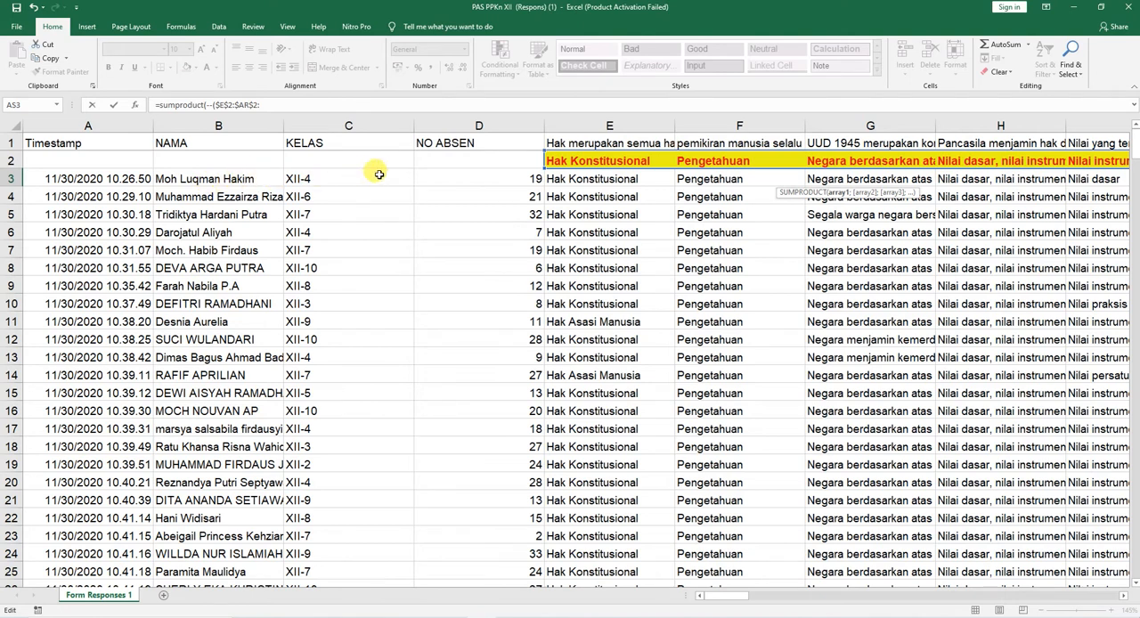
pyautogui.click(578, 179)
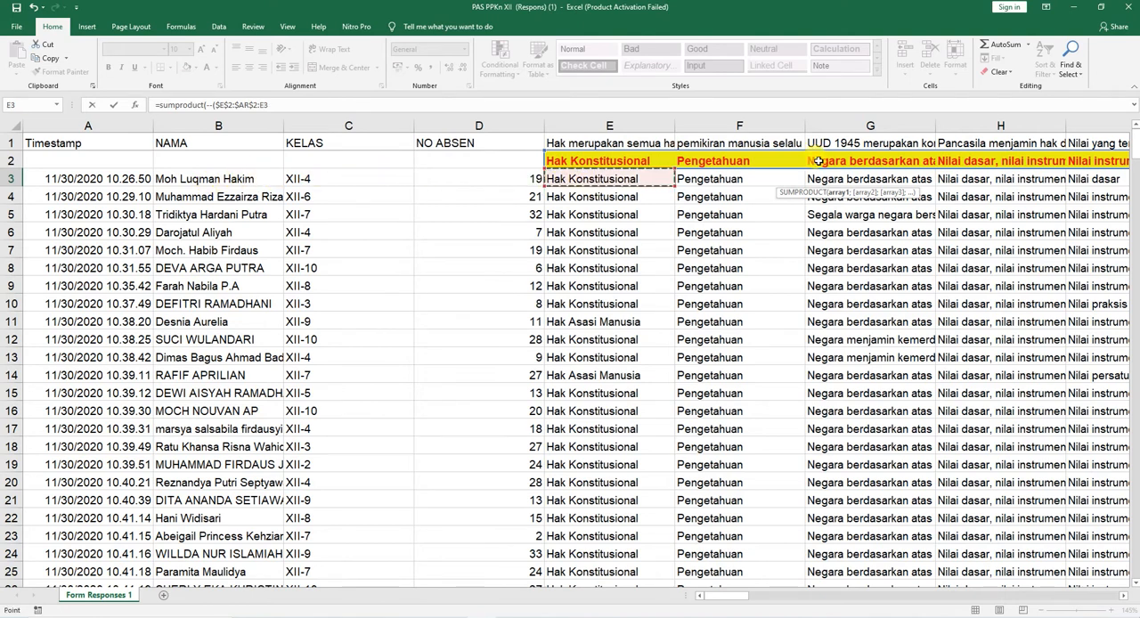
pyautogui.hotkey('ctrl', 'shift', 'Right')
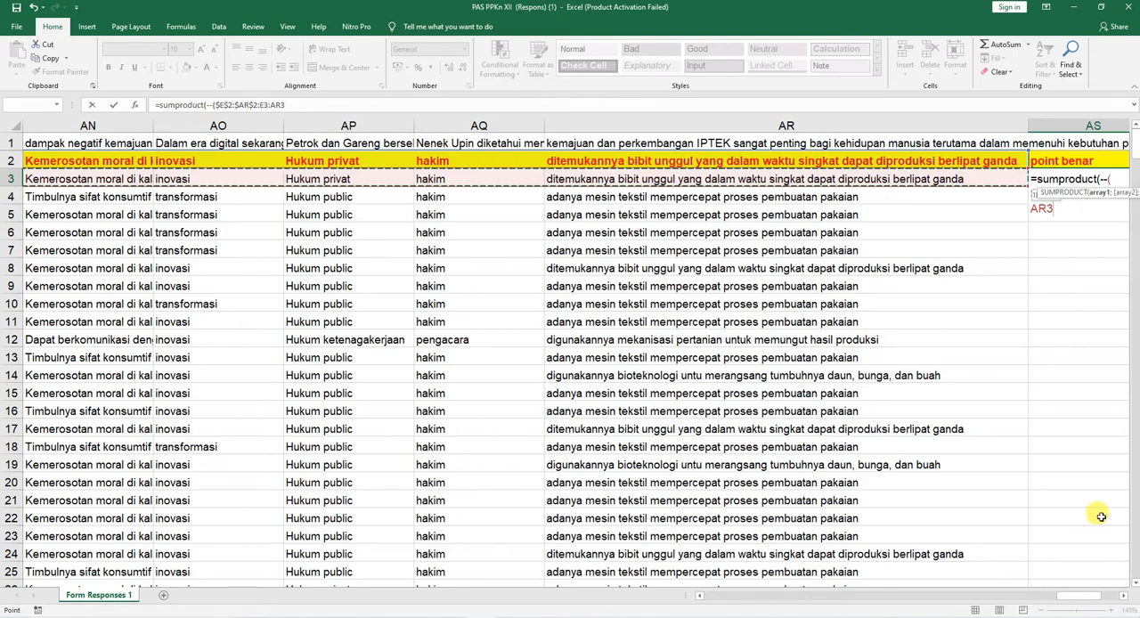
pyautogui.click(1123, 597)
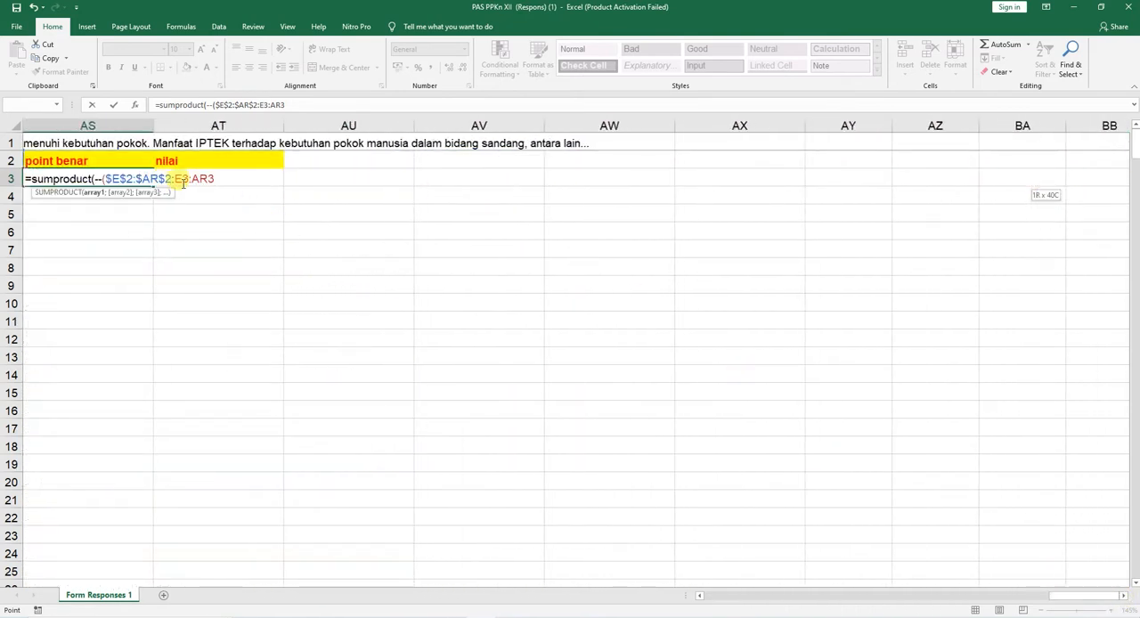
pyautogui.click(701, 596)
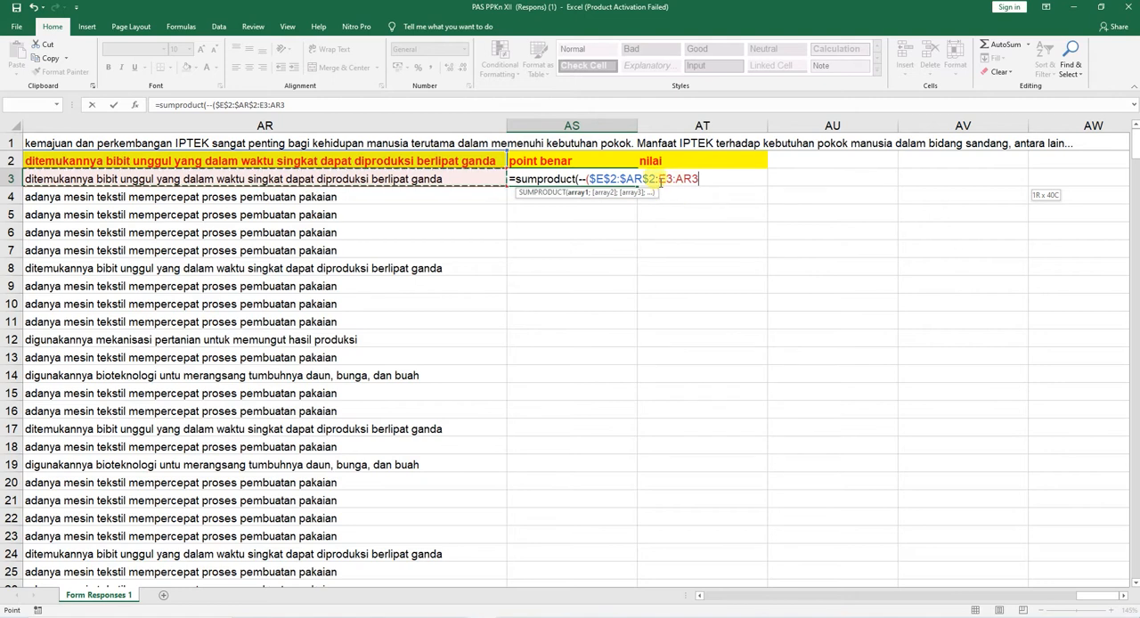
pyautogui.click(663, 179)
pyautogui.press('BackSpace')
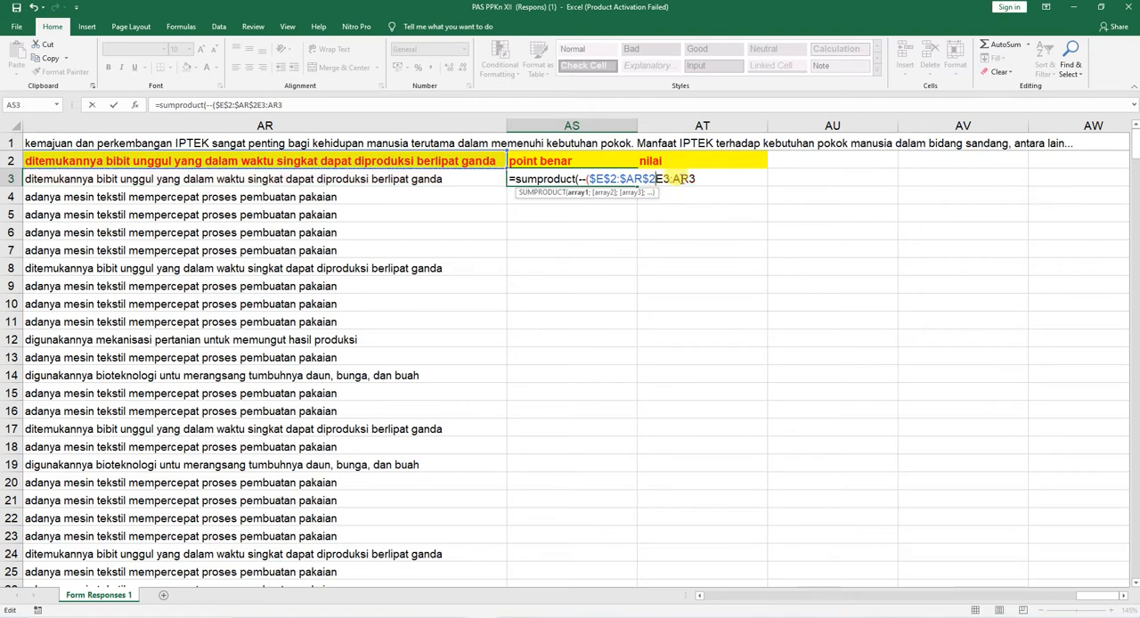
pyautogui.write('=')
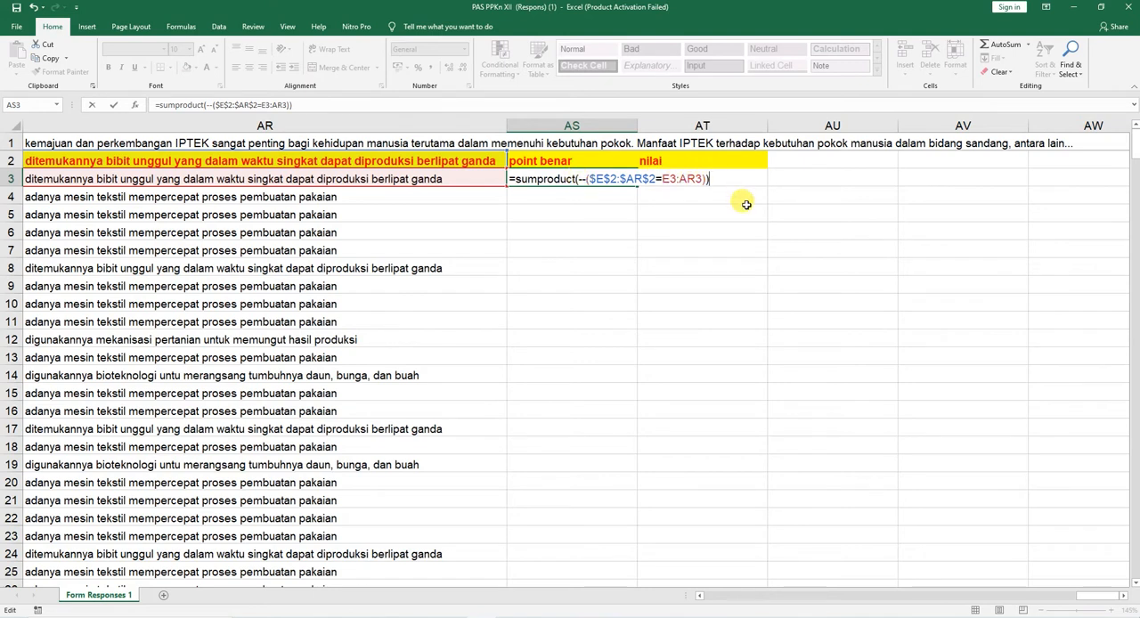
pyautogui.press('Return')
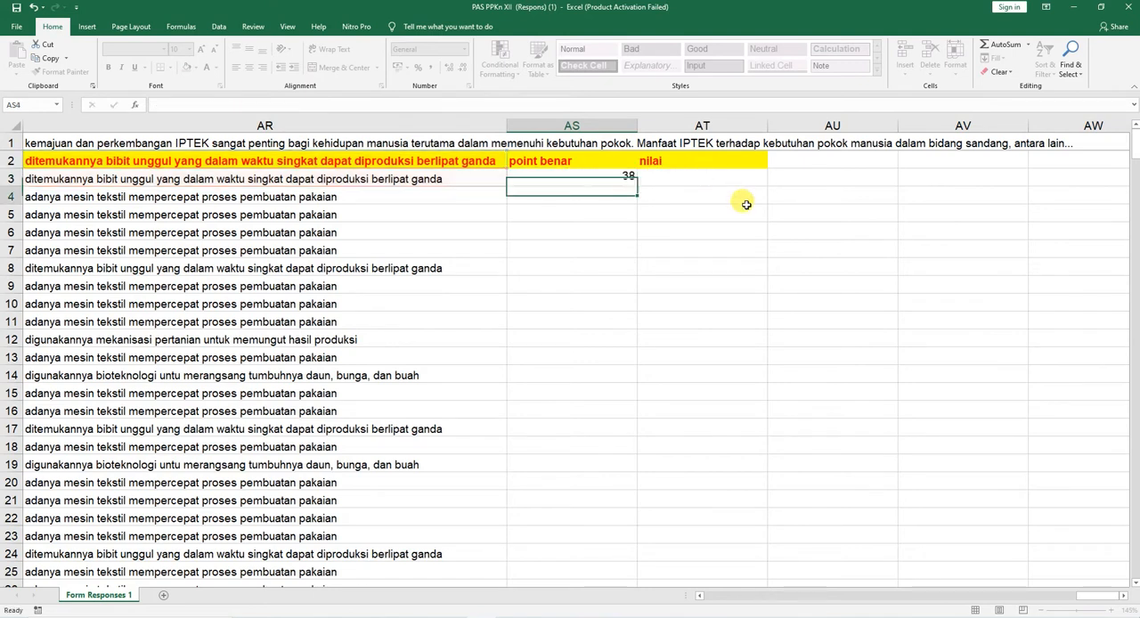
pyautogui.click(620, 179)
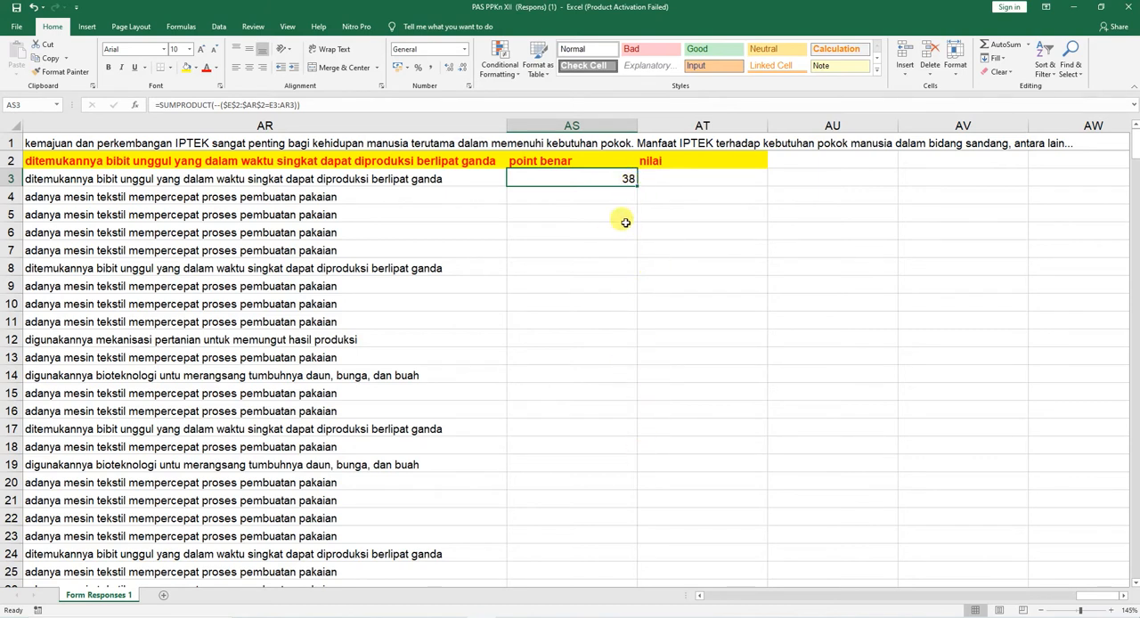
# Step: Calculate the first student's nilai in AT3 with the formula =AS3*2,5
pyautogui.click(657, 182)
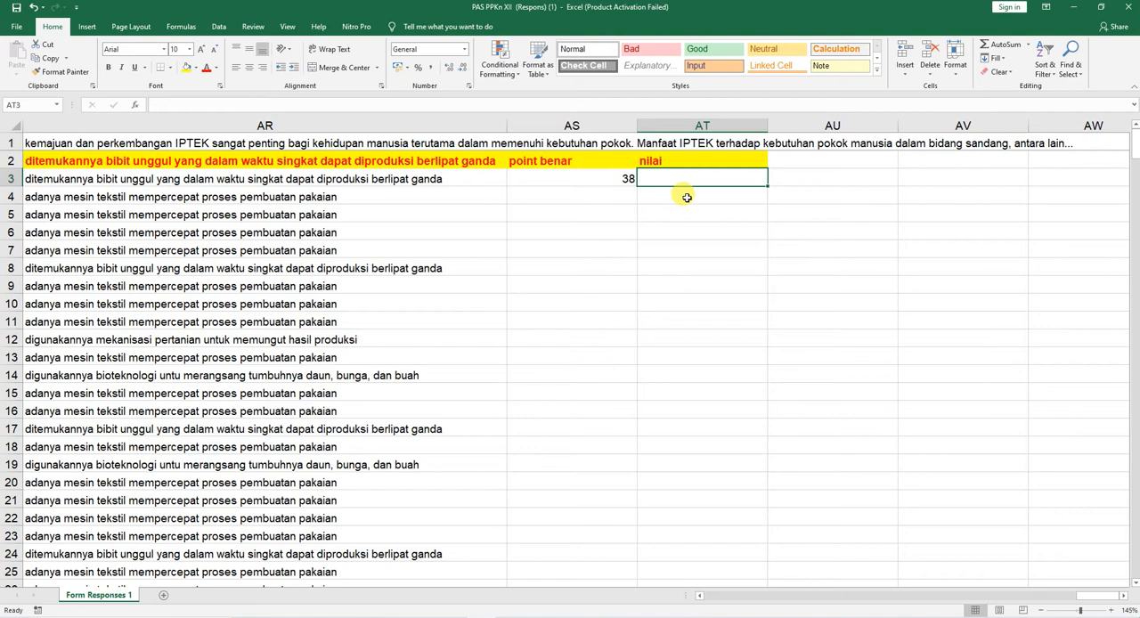
pyautogui.write('=')
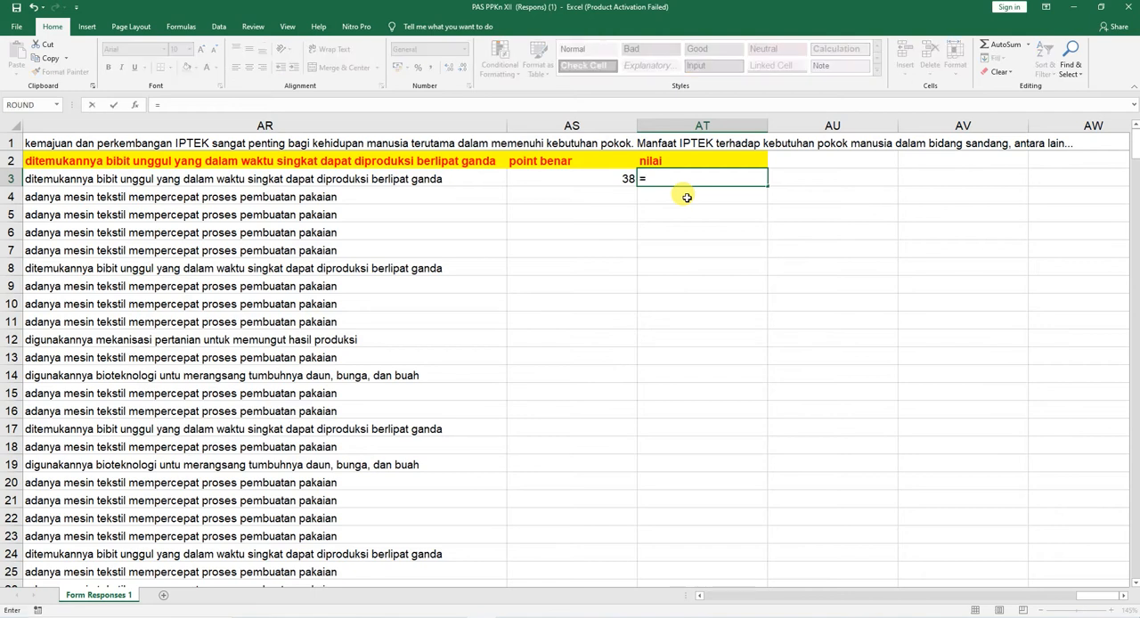
pyautogui.click(611, 179)
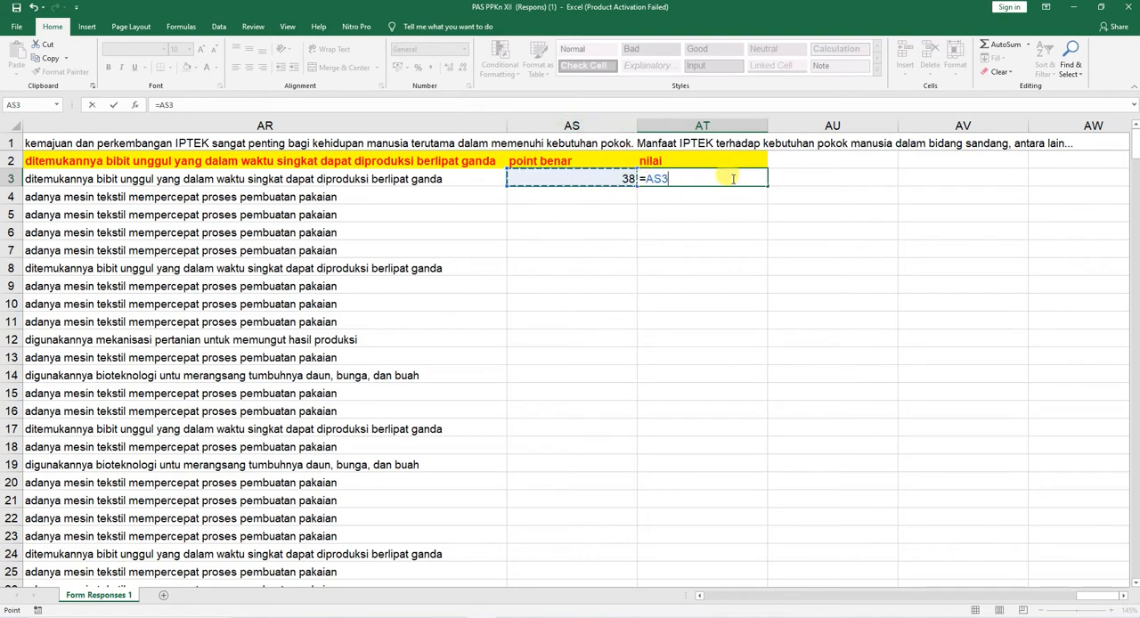
pyautogui.write('*')
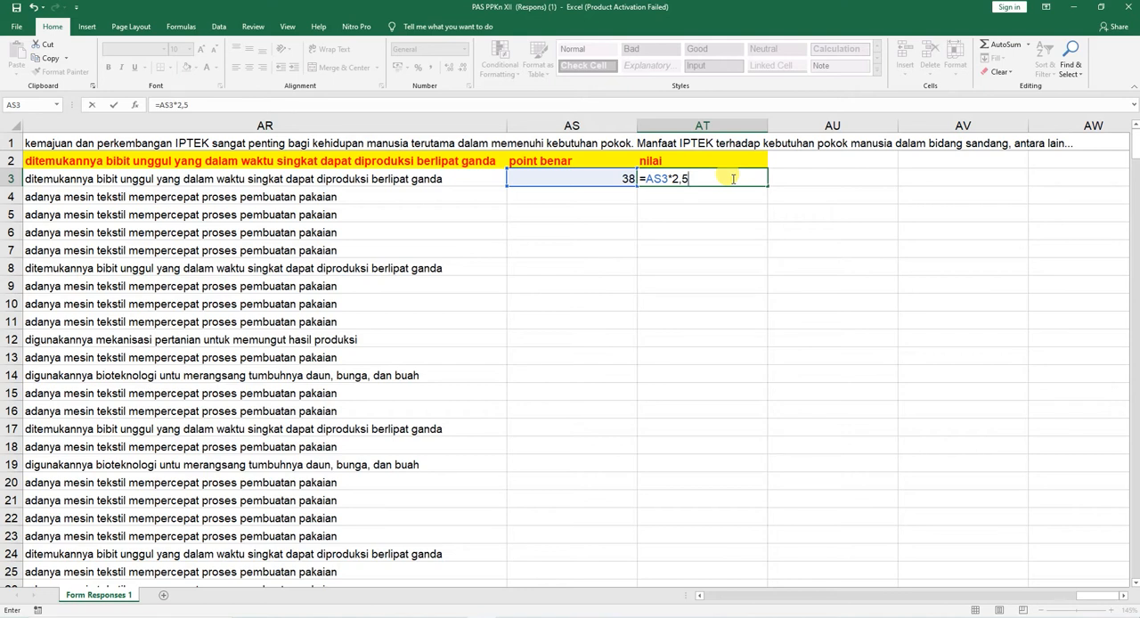
pyautogui.press('Return')
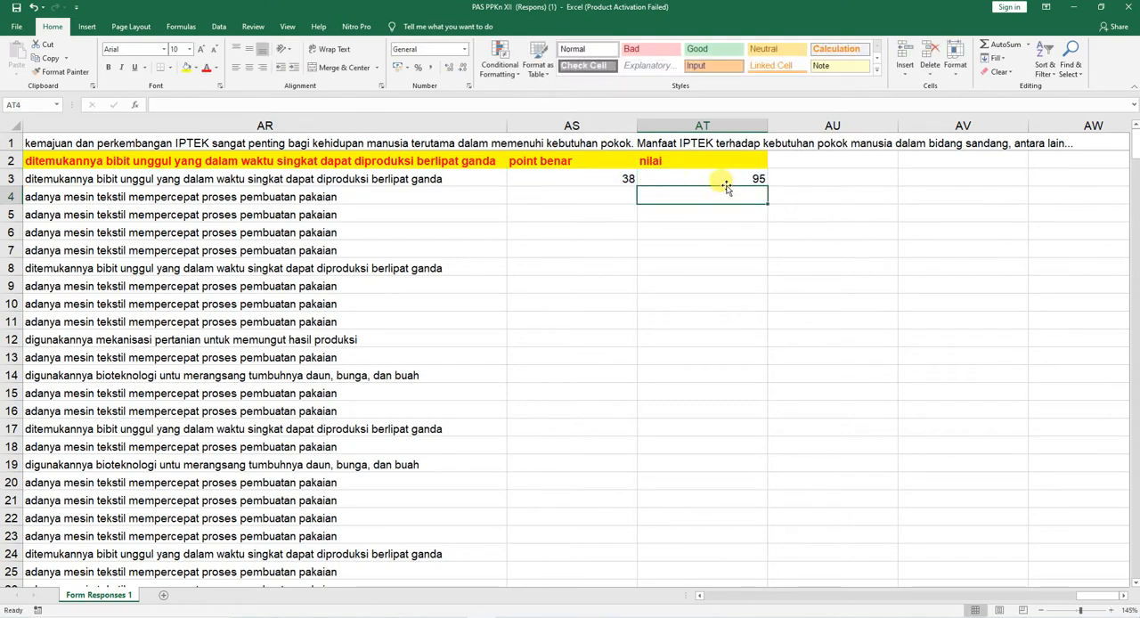
# Step: Fill the point benar and nilai formulas from AS3:AT3 down through all the student rows
pyautogui.click(594, 180)
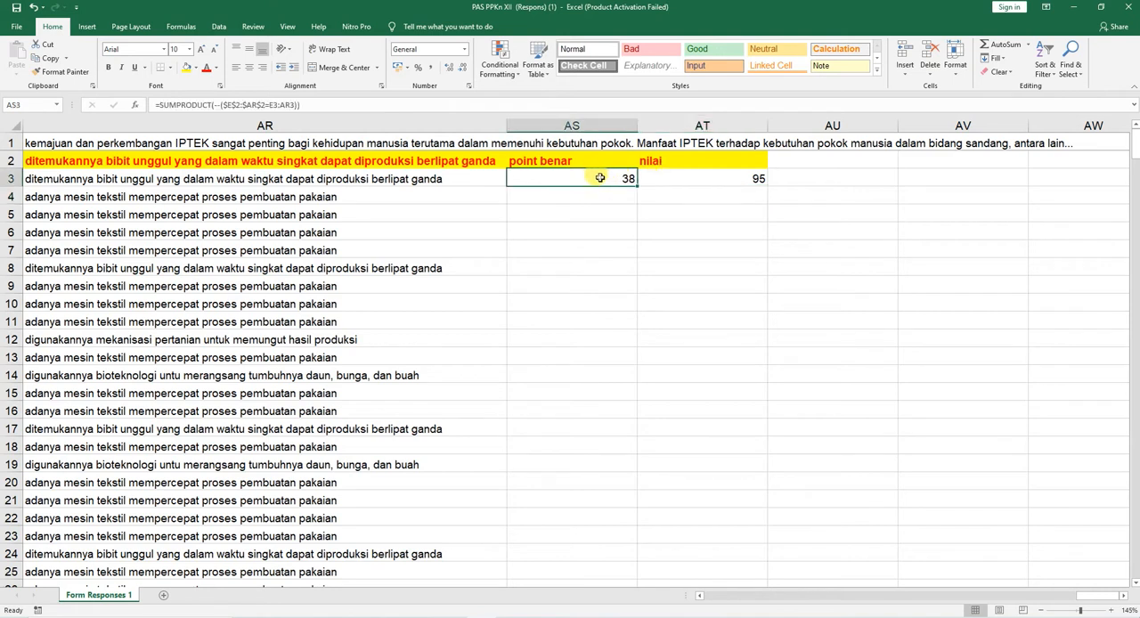
pyautogui.moveTo(600, 179); pyautogui.dragTo(693, 175)
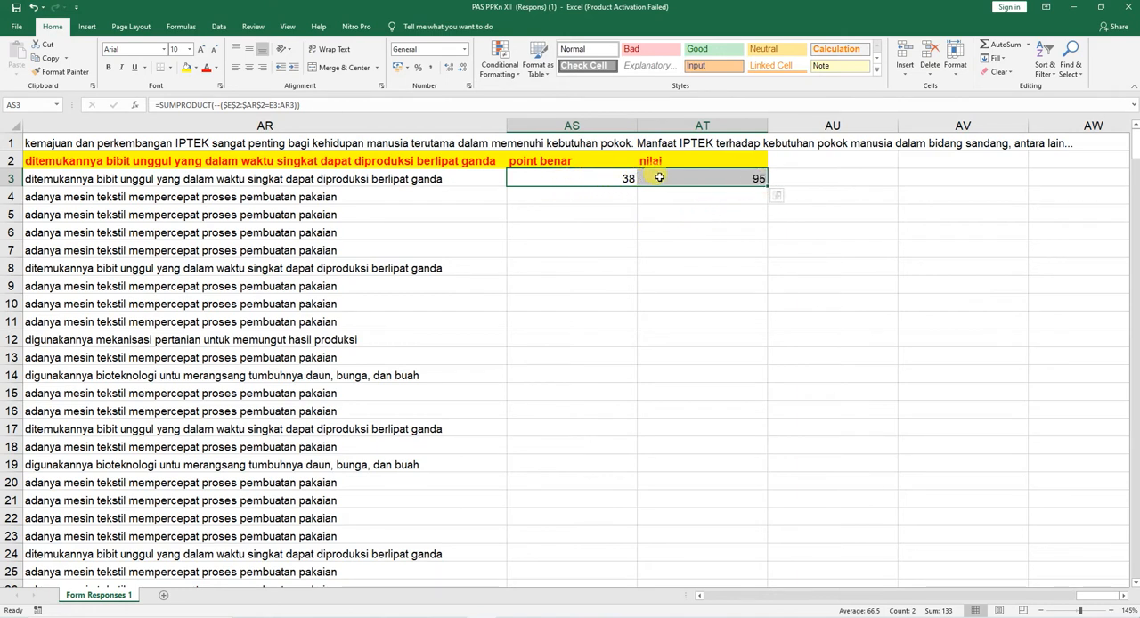
pyautogui.doubleClick(767, 185)
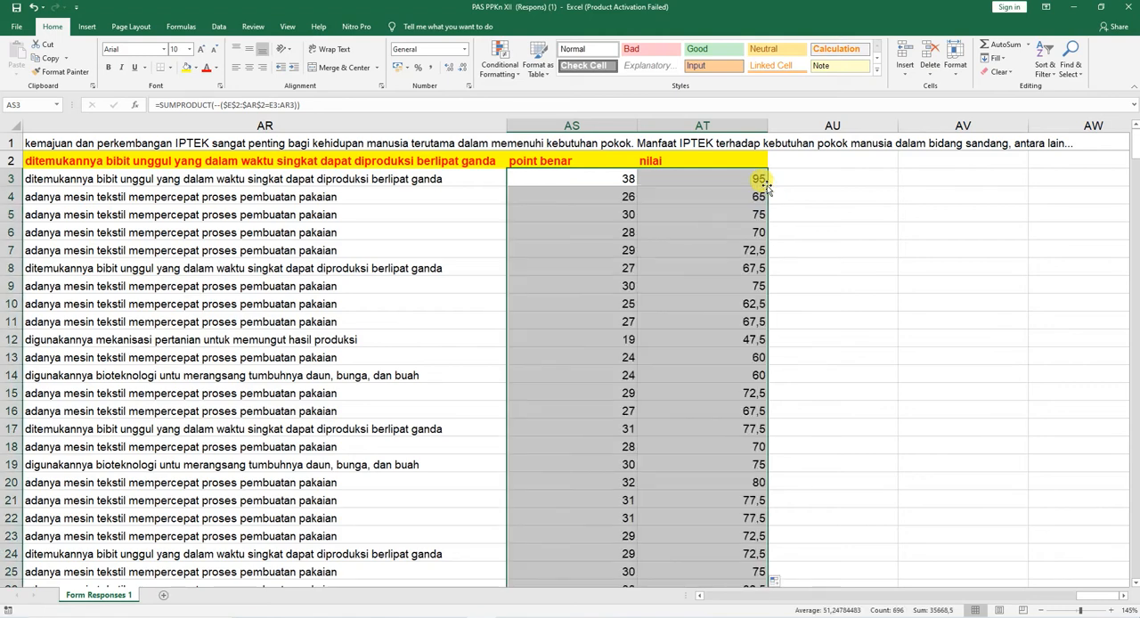
pyautogui.scroll(-11, 700, 241)
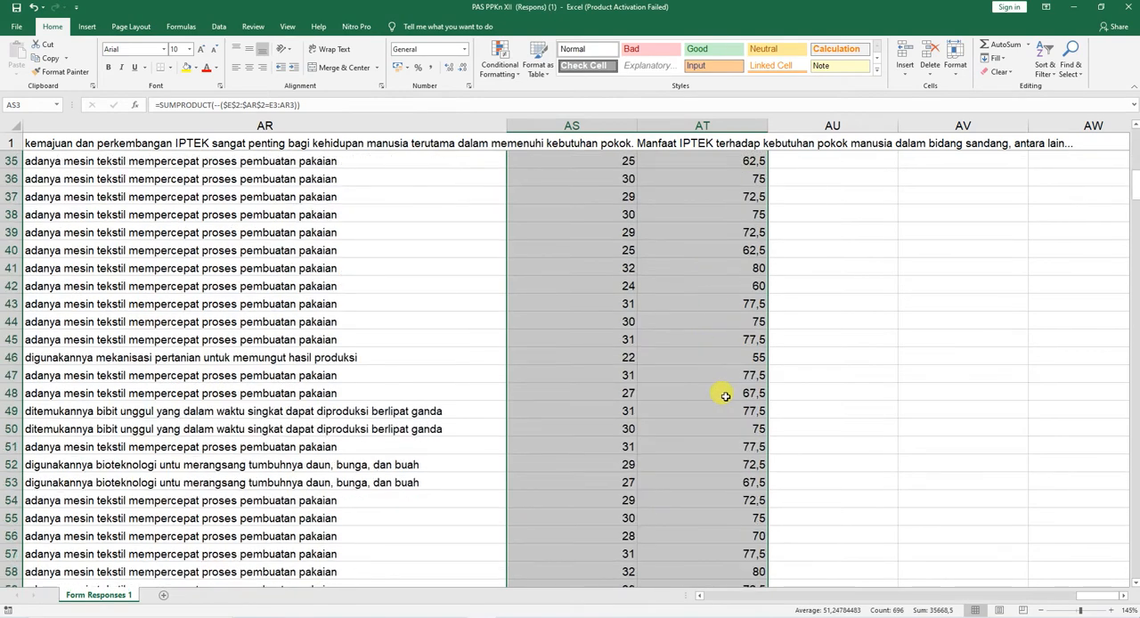
# Step: Hide the answer and point benar columns E through AS, leaving the student identity columns beside nilai
pyautogui.scroll(-20, 725, 397)
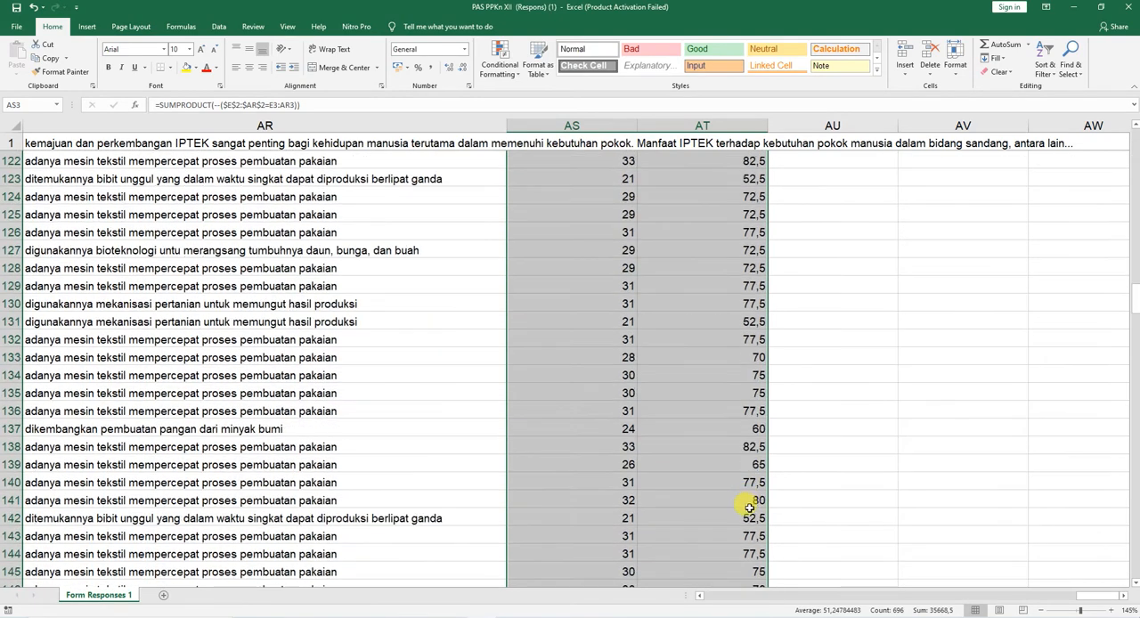
pyautogui.scroll(10, 749, 505)
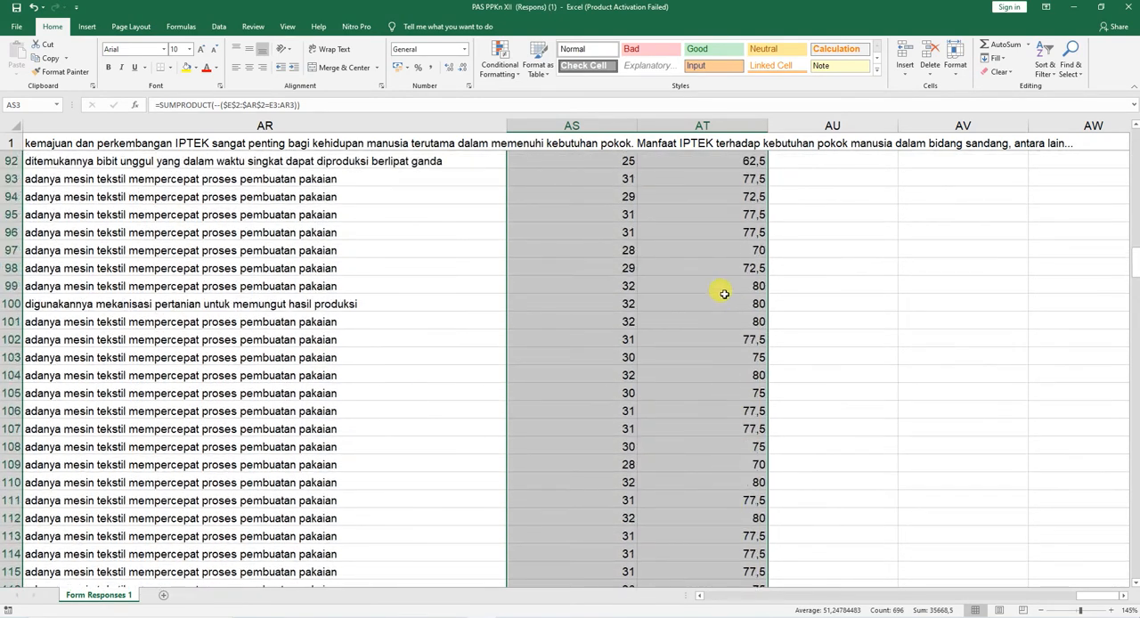
pyautogui.scroll(20, 722, 218)
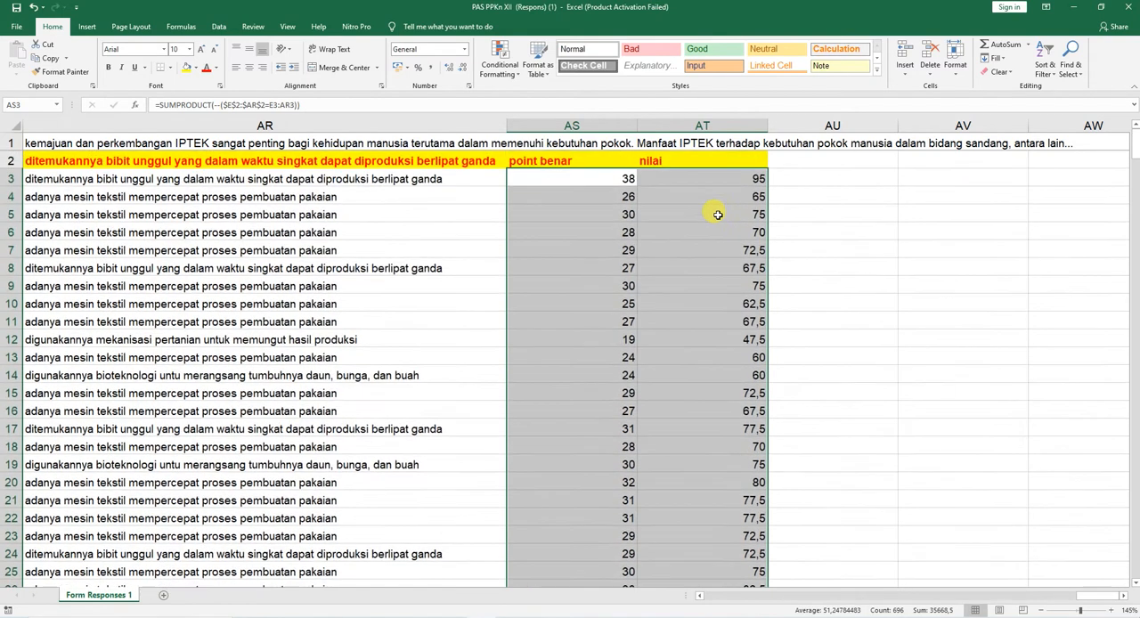
pyautogui.click(710, 180)
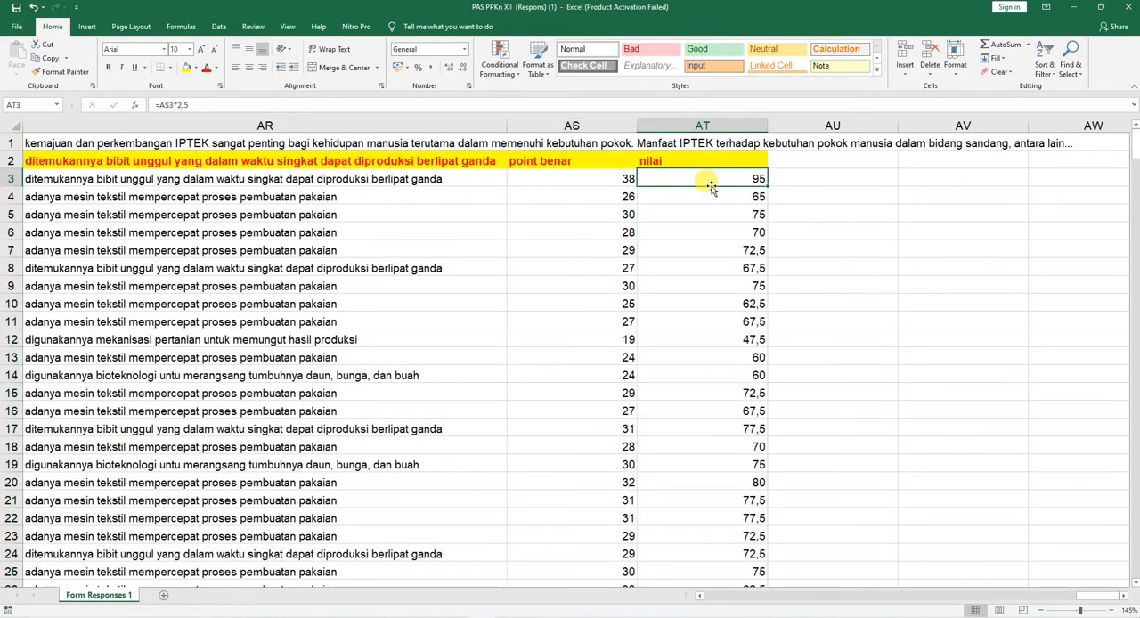
pyautogui.click(607, 122)
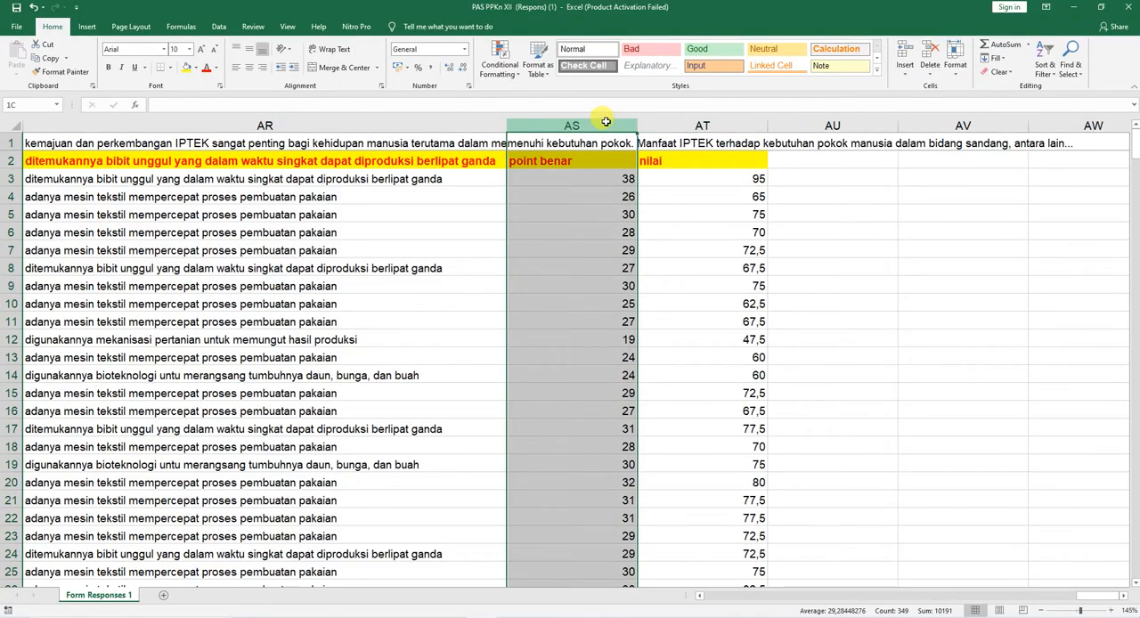
pyautogui.moveTo(606, 122); pyautogui.dragTo(579, 129)
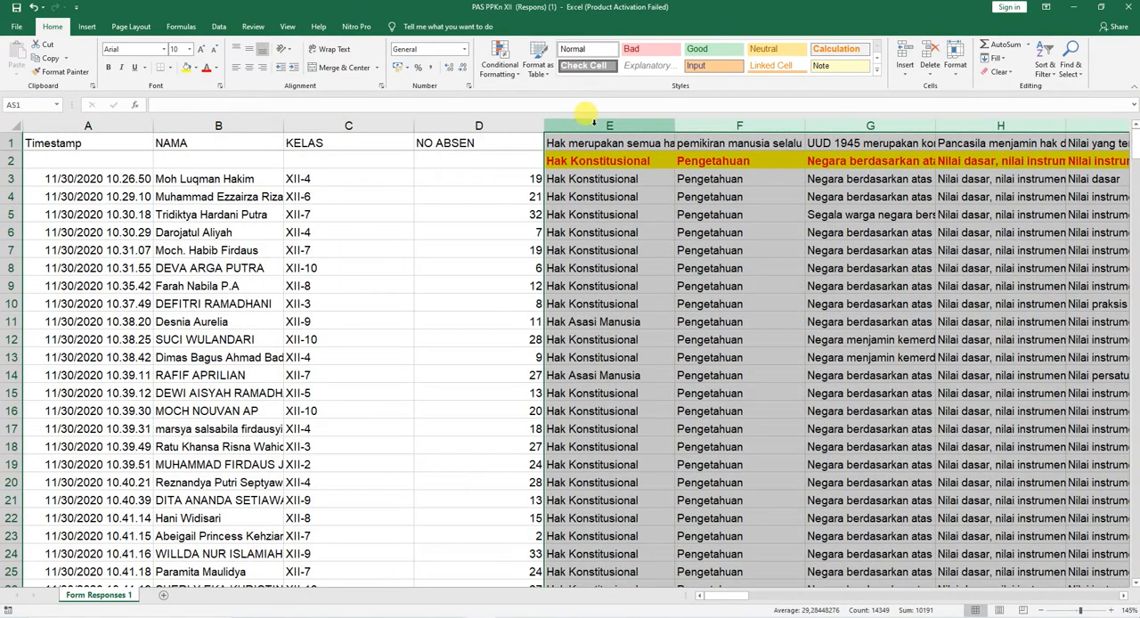
pyautogui.rightClick(588, 125)
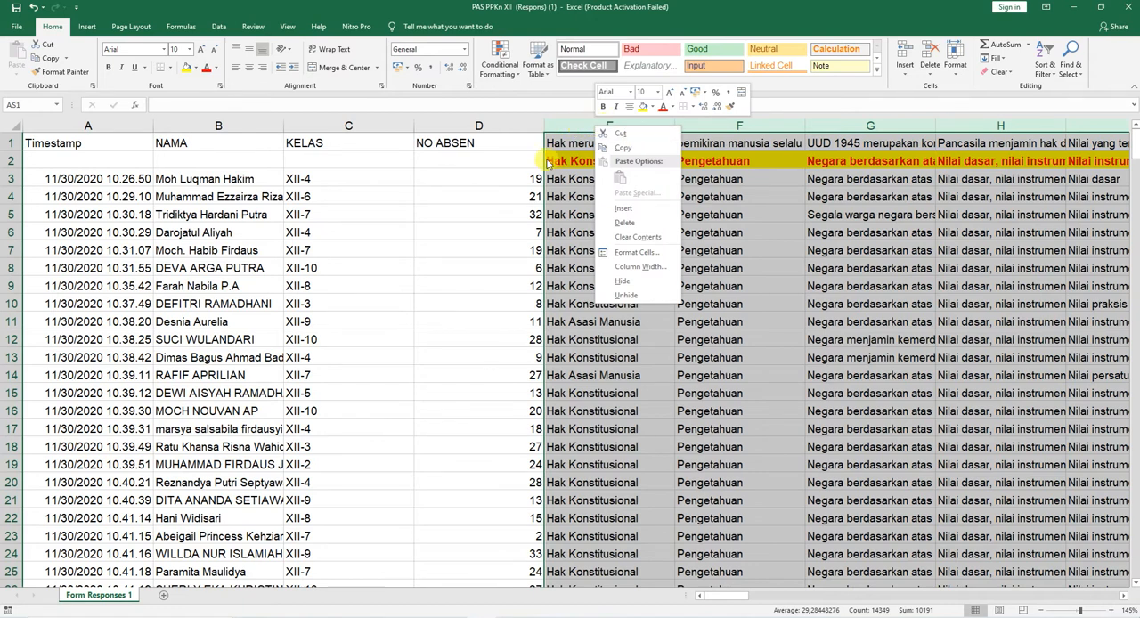
pyautogui.click(628, 281)
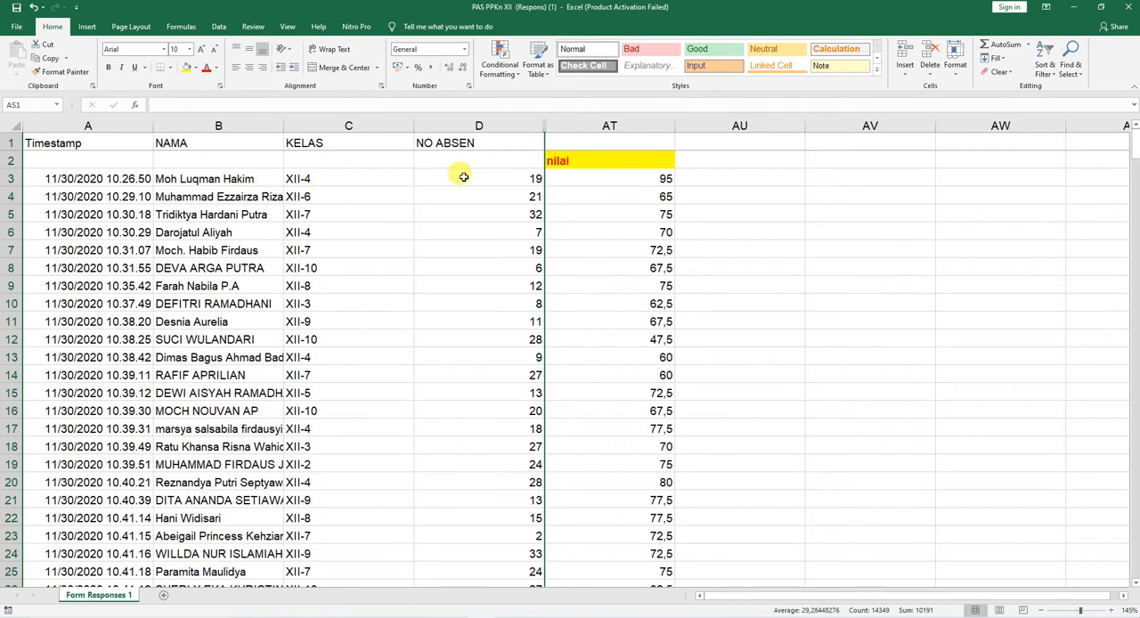
# Step: Copy the Timestamp, NAMA, KELAS and NO ABSEN headers from A1:D1 into row 2, starting at A2
pyautogui.click(653, 178)
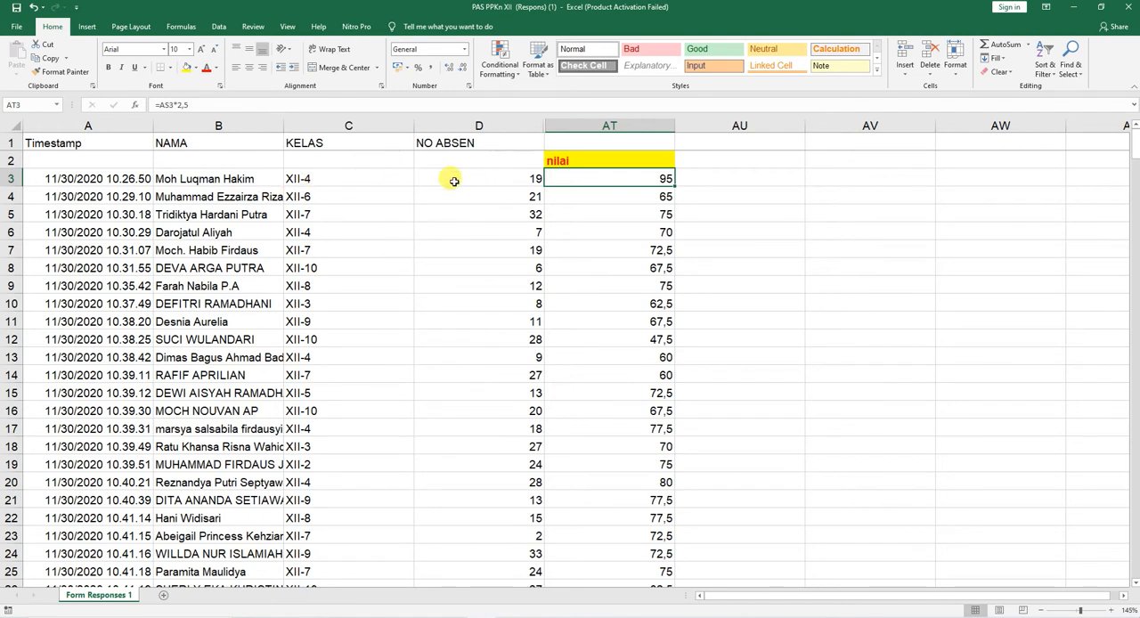
pyautogui.click(568, 159)
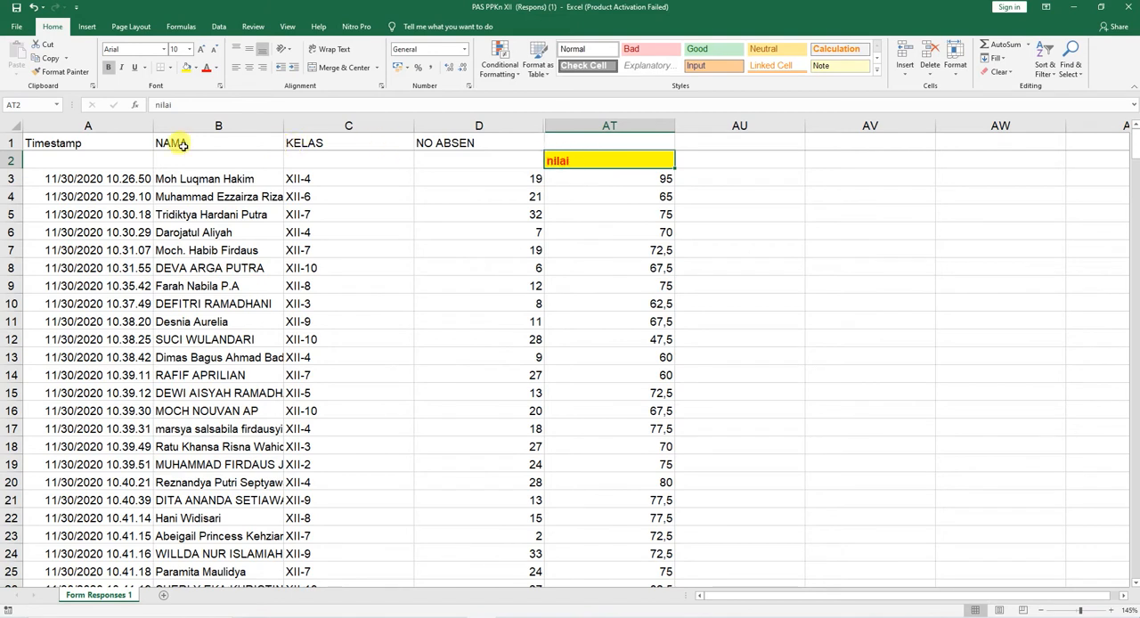
pyautogui.moveTo(85, 142); pyautogui.dragTo(432, 142)
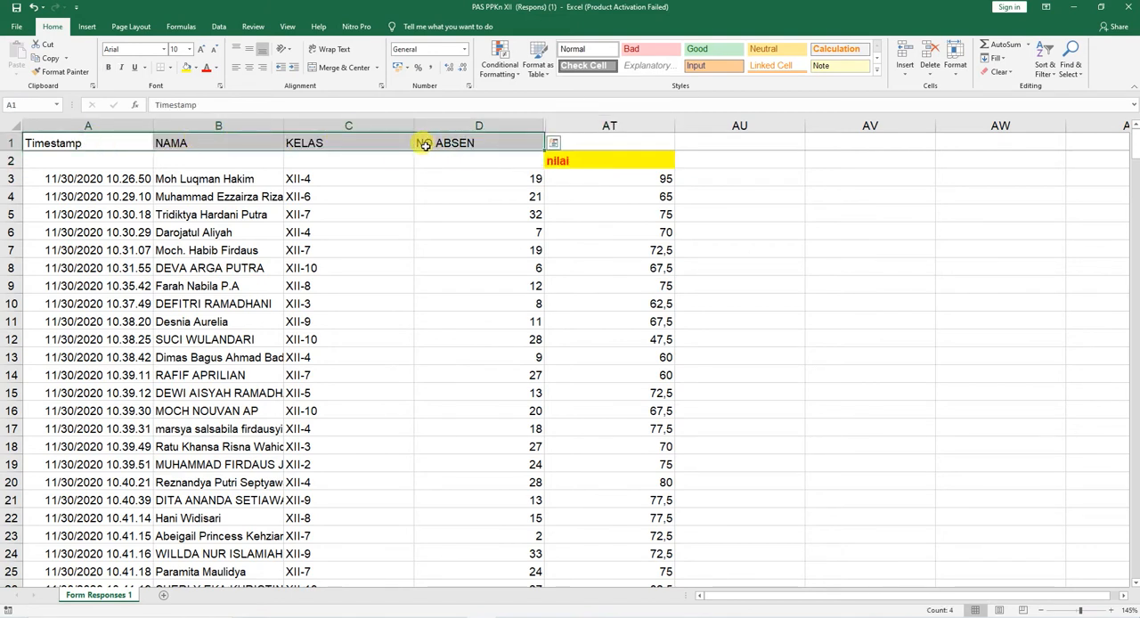
pyautogui.hotkey('ctrl', 'c')
pyautogui.click(78, 162)
pyautogui.hotkey('ctrl', 'v')
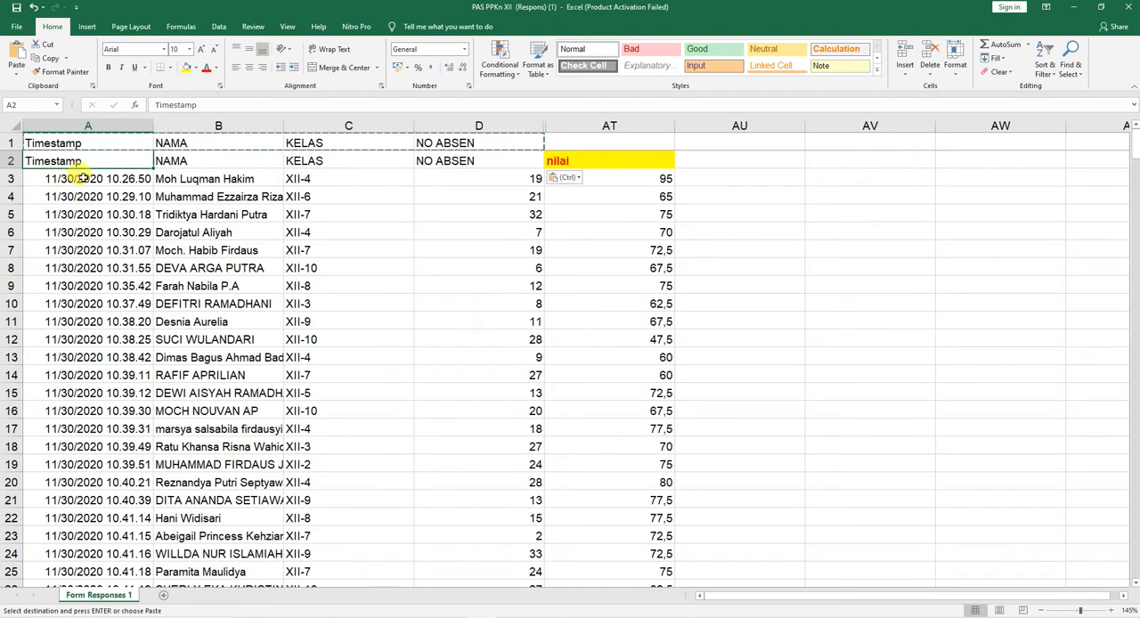
# Step: Sort all student records from row 3 through 350, columns A to AT, by KELAS on cell values from A to Z
pyautogui.click(48, 178)
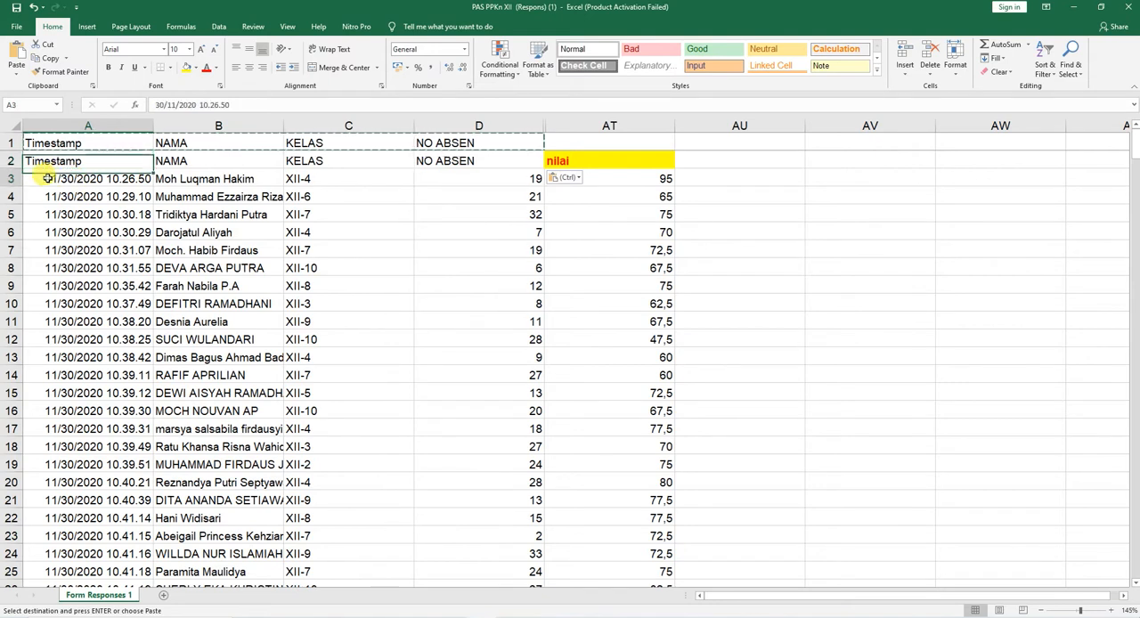
pyautogui.hotkey('shift', 'Right')
pyautogui.hotkey('shift', 'Right')
pyautogui.hotkey('shift', 'Right')
pyautogui.hotkey('shift', 'Right')
pyautogui.hotkey('shift', 'Right')
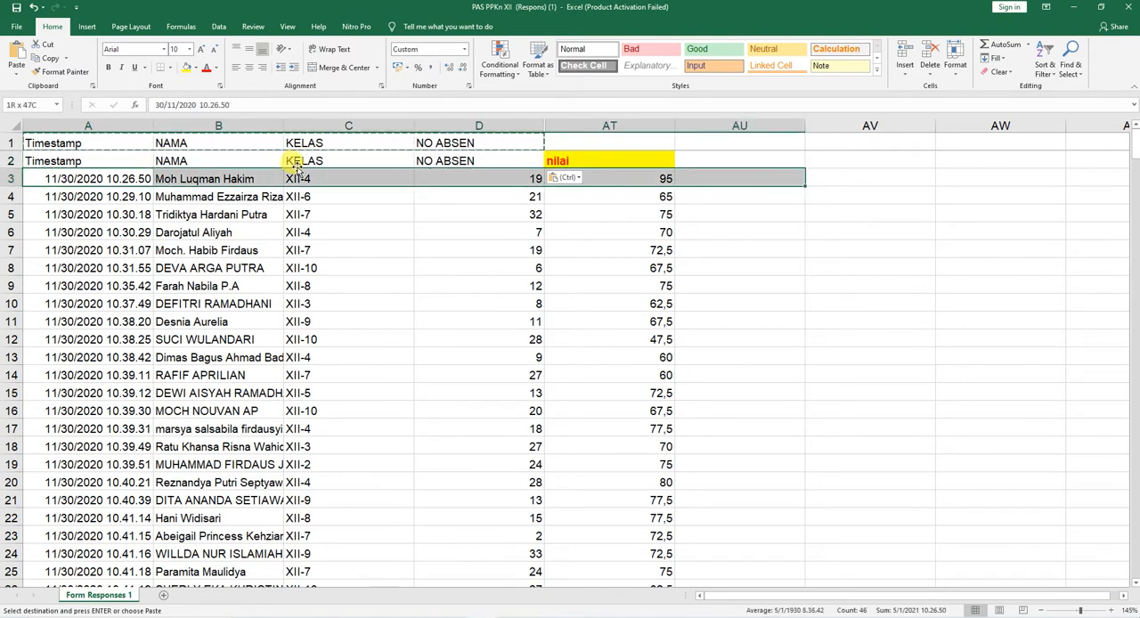
pyautogui.hotkey('shift', 'Left')
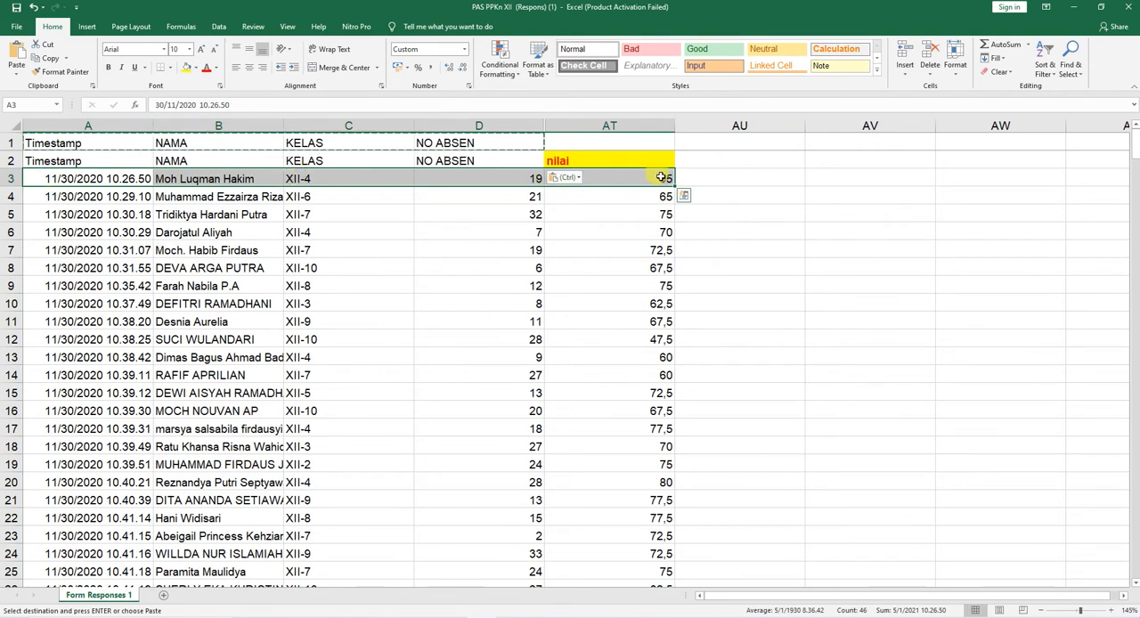
pyautogui.press('Escape')
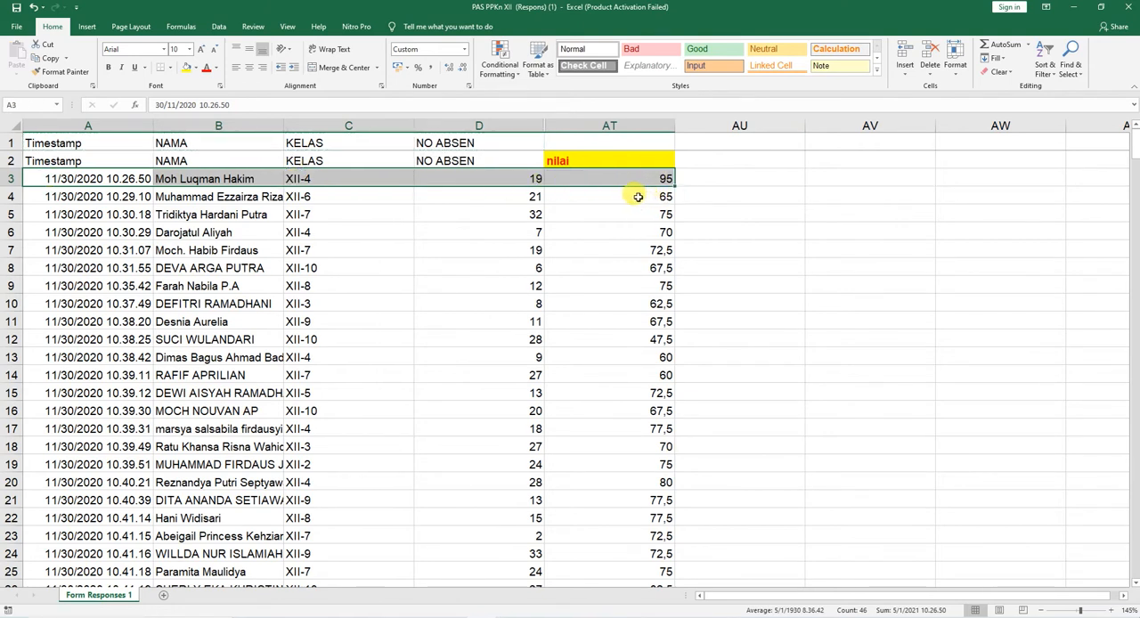
pyautogui.hotkey('ctrl', 'shift', 'Down')
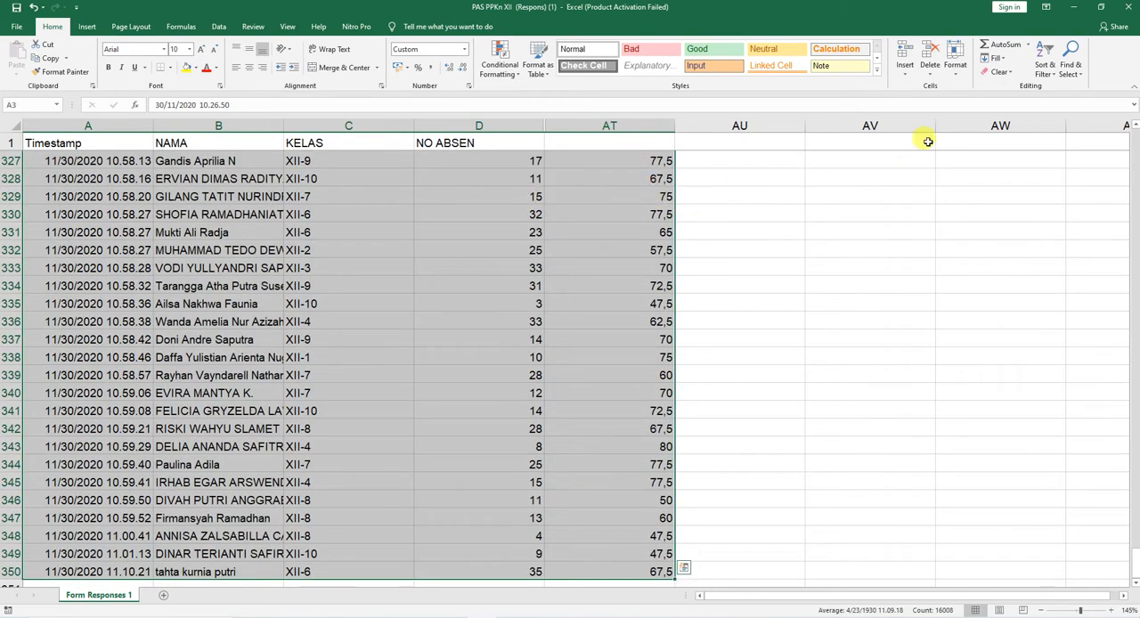
pyautogui.click(1047, 66)
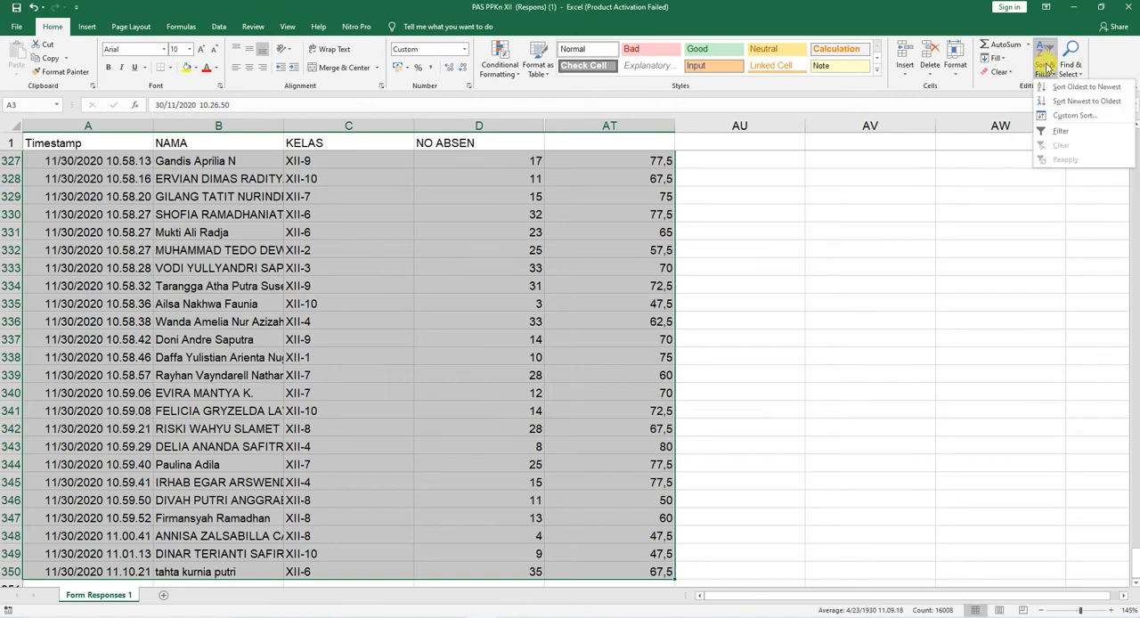
pyautogui.click(1060, 117)
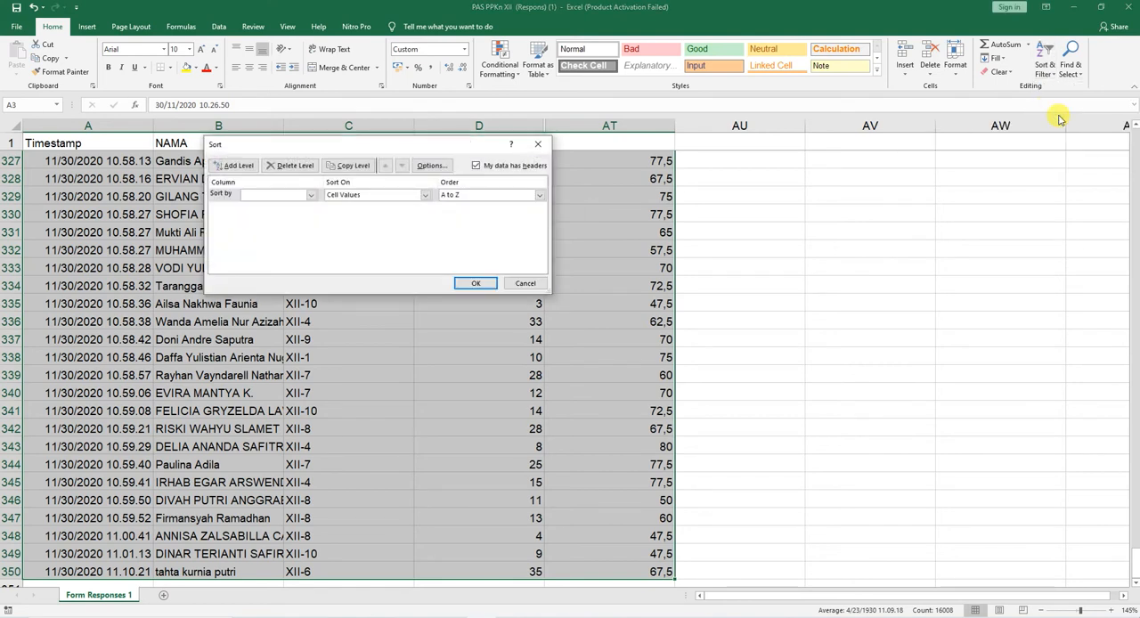
pyautogui.moveTo(319, 147); pyautogui.dragTo(523, 256)
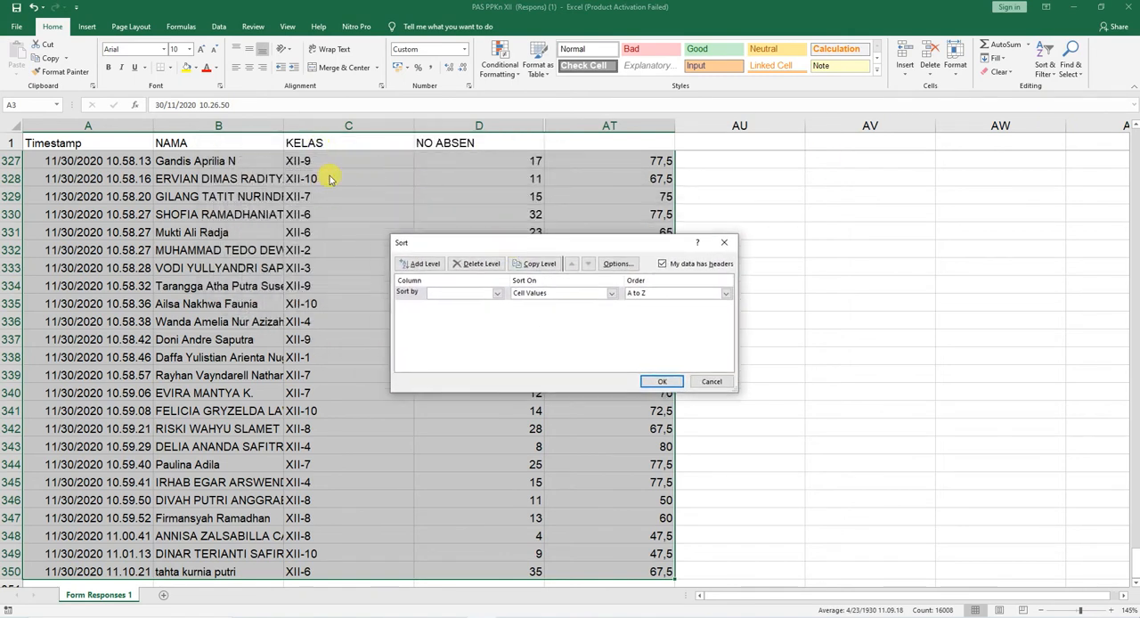
pyautogui.click(496, 293)
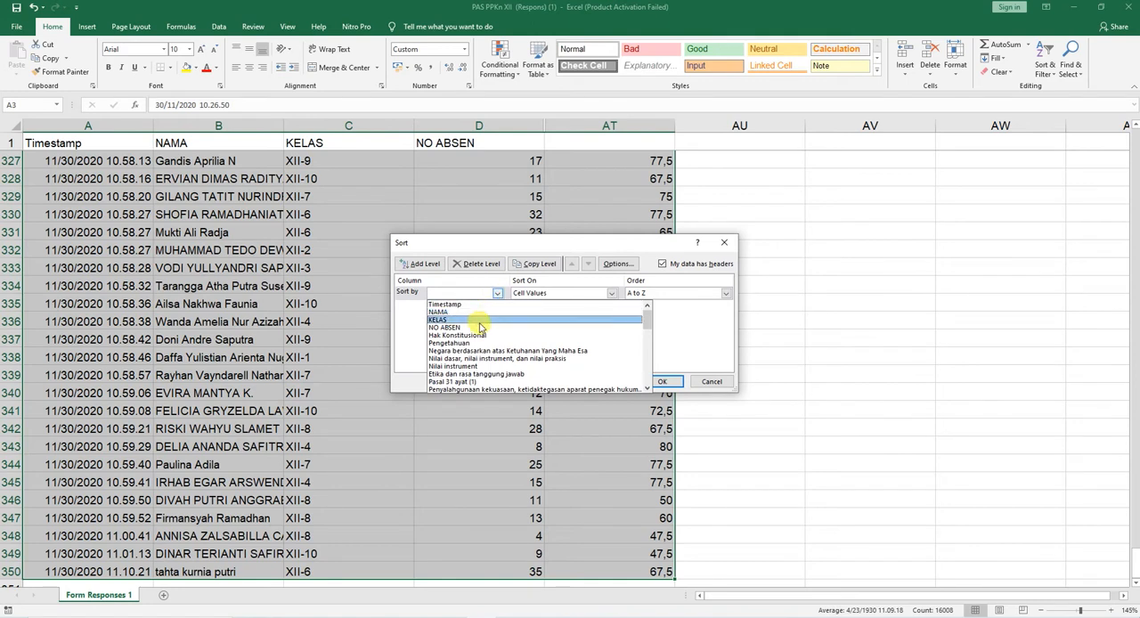
pyautogui.click(479, 320)
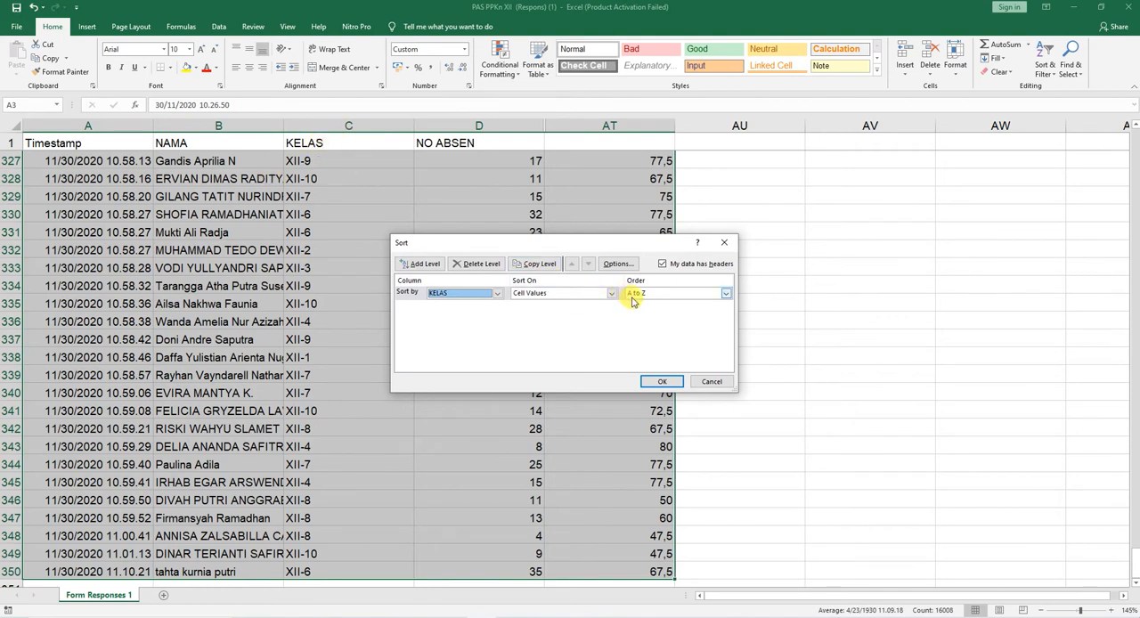
pyautogui.click(661, 383)
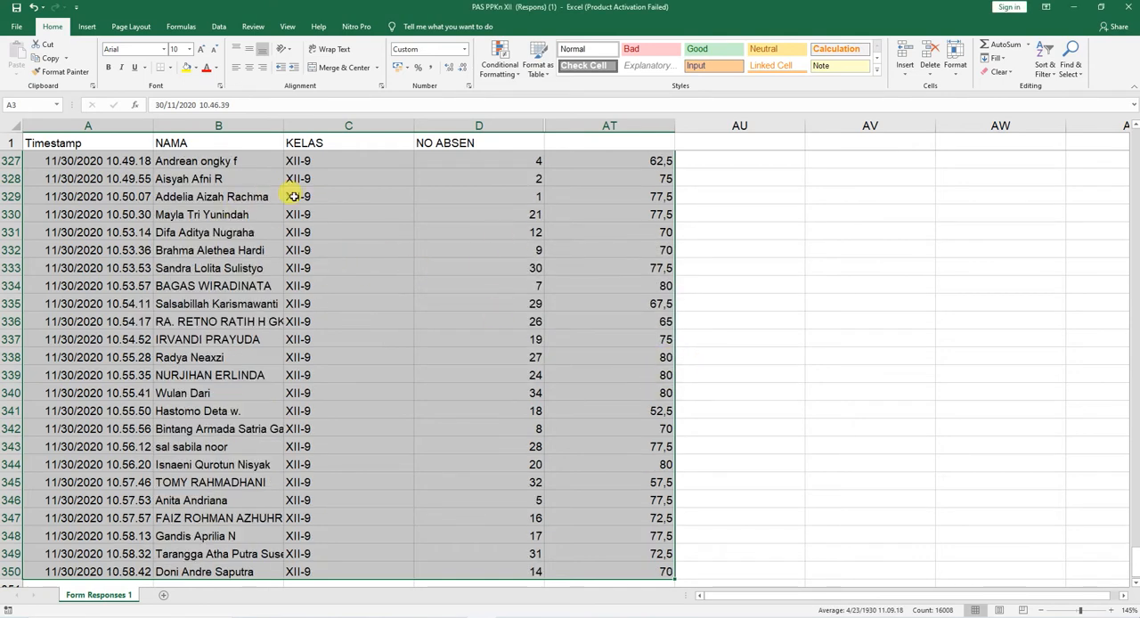
# Step: Examine the KELAS column of the sorted list to see the class order and where each class begins
pyautogui.scroll(-4, 295, 187)
pyautogui.scroll(20, 318, 261)
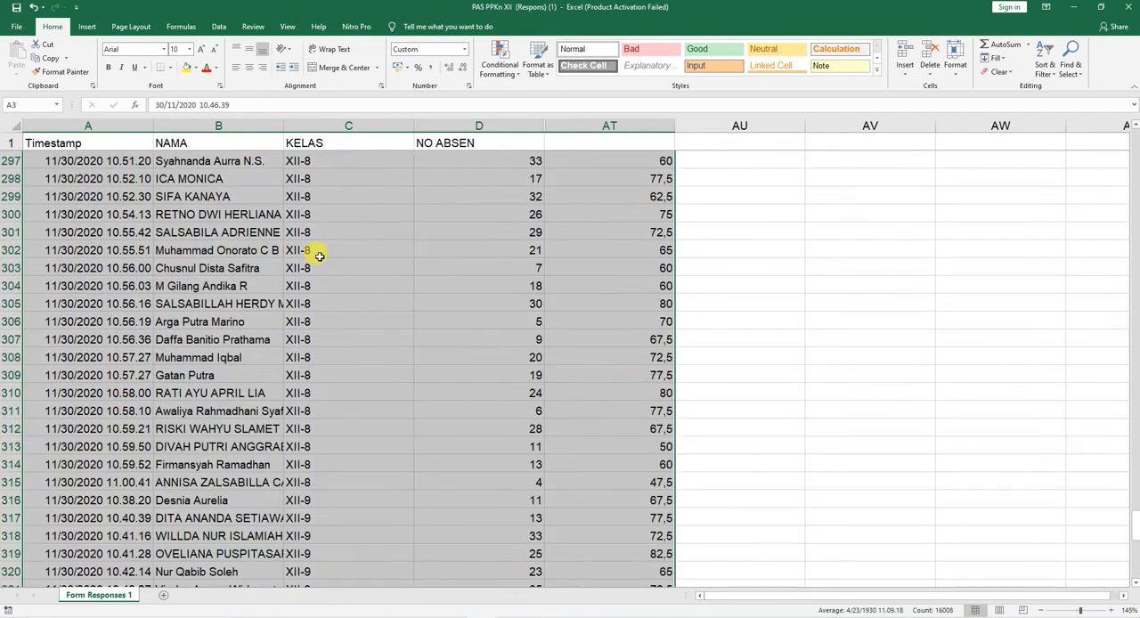
pyautogui.scroll(20, 325, 232)
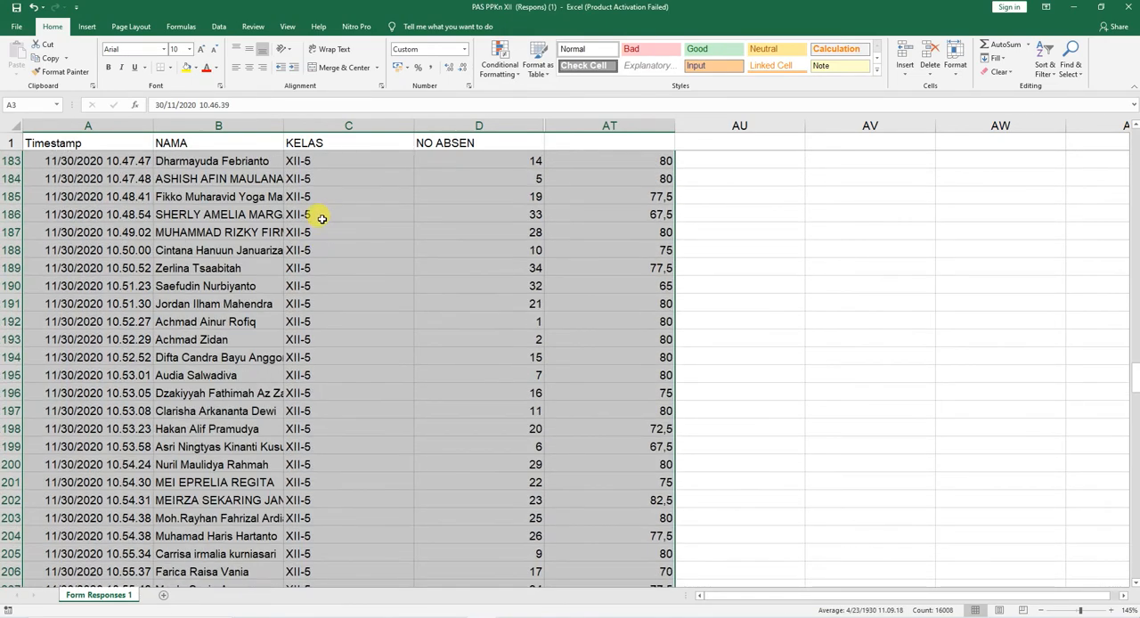
pyautogui.scroll(17, 317, 223)
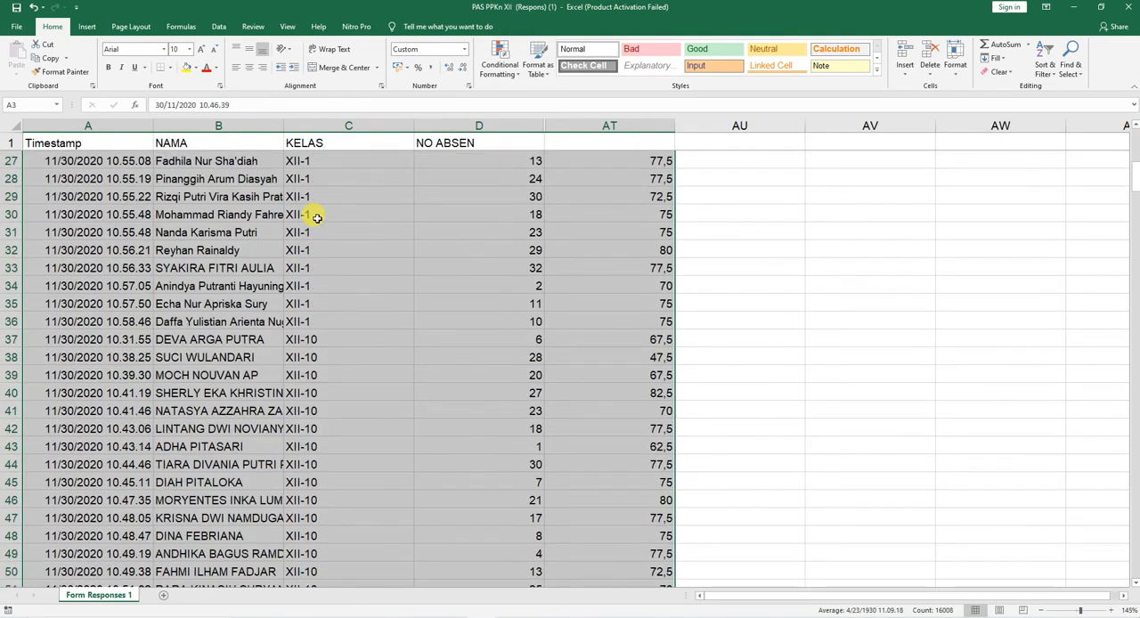
pyautogui.scroll(-11, 319, 240)
pyautogui.scroll(3, 320, 253)
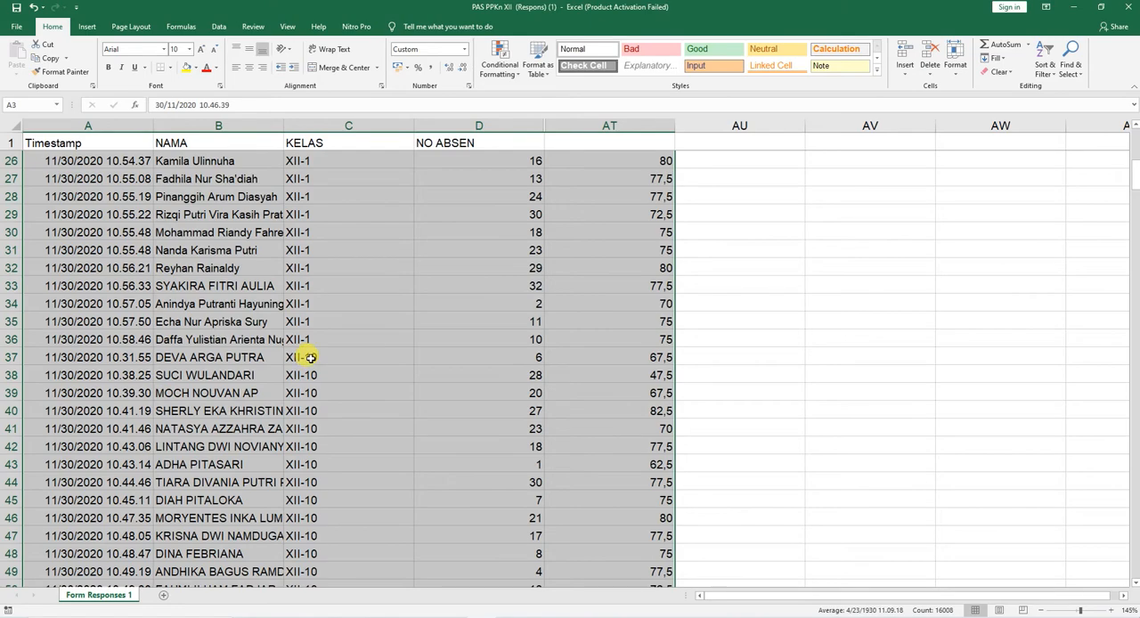
pyautogui.scroll(-12, 323, 358)
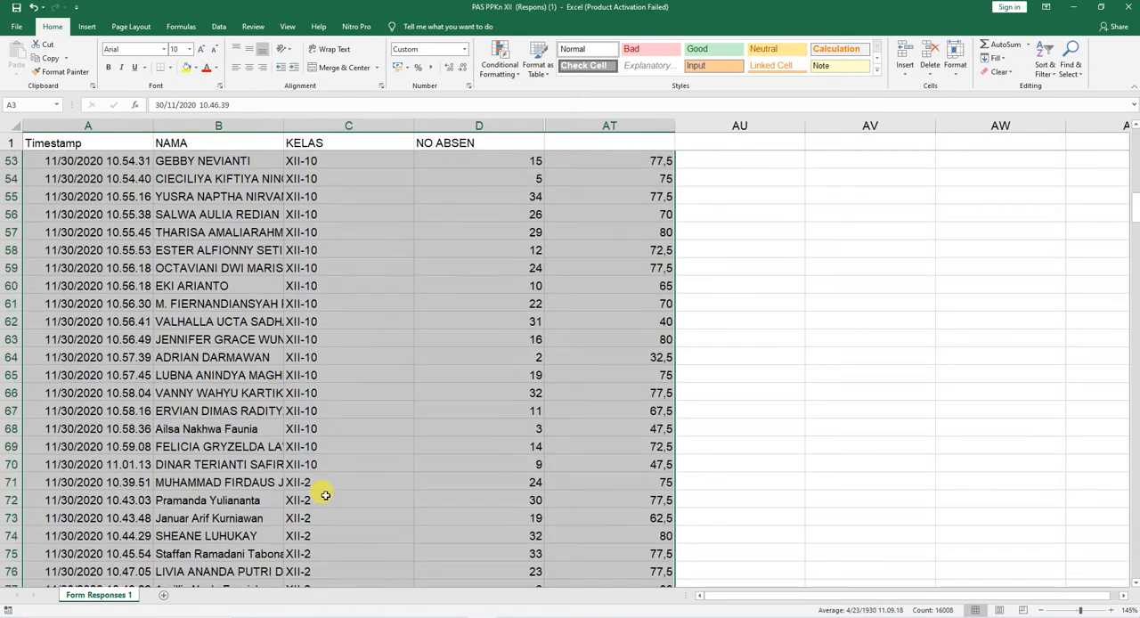
pyautogui.scroll(11, 417, 389)
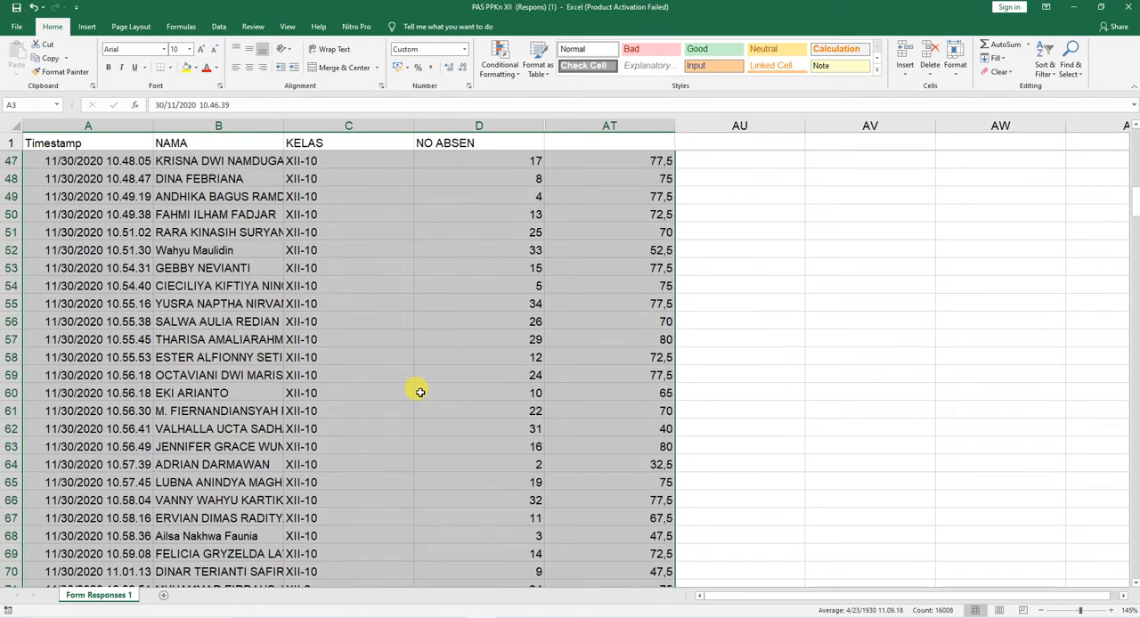
pyautogui.scroll(9, 416, 381)
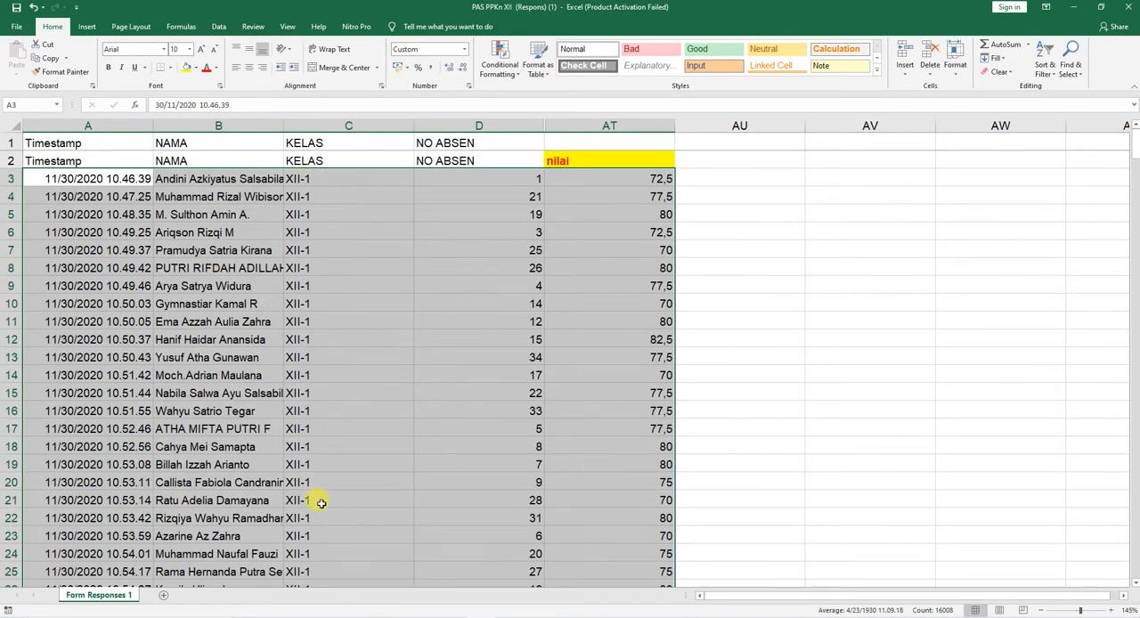
pyautogui.scroll(-6, 325, 517)
pyautogui.scroll(-1, 323, 481)
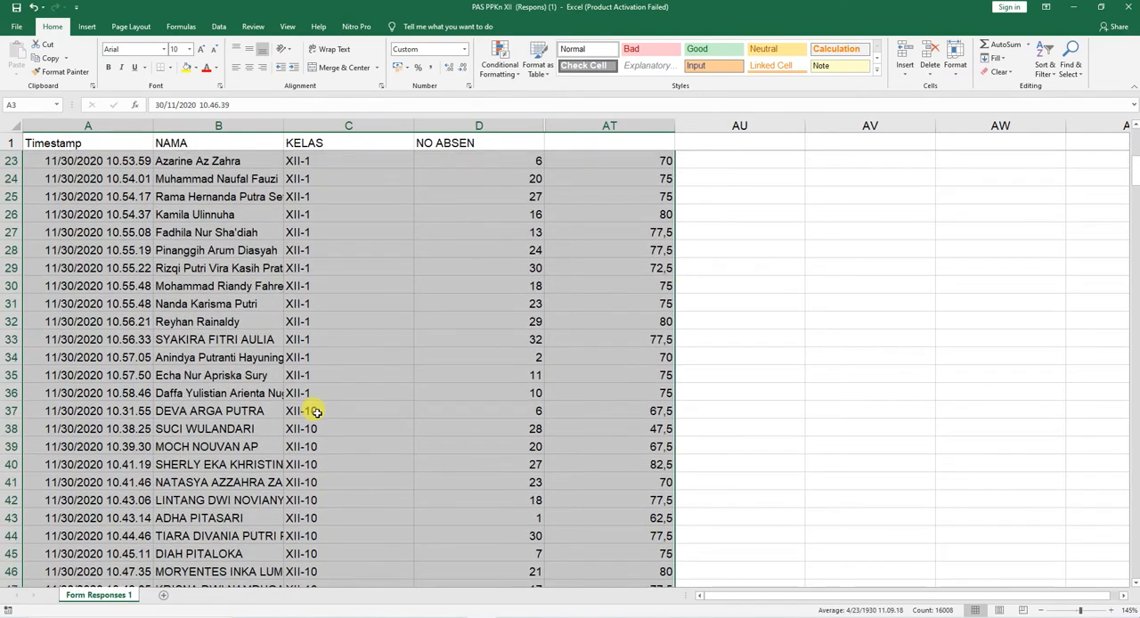
# Step: Insert two blank rows at row 37, between the last XII-1 student and the first XII-10 student
pyautogui.click(314, 412)
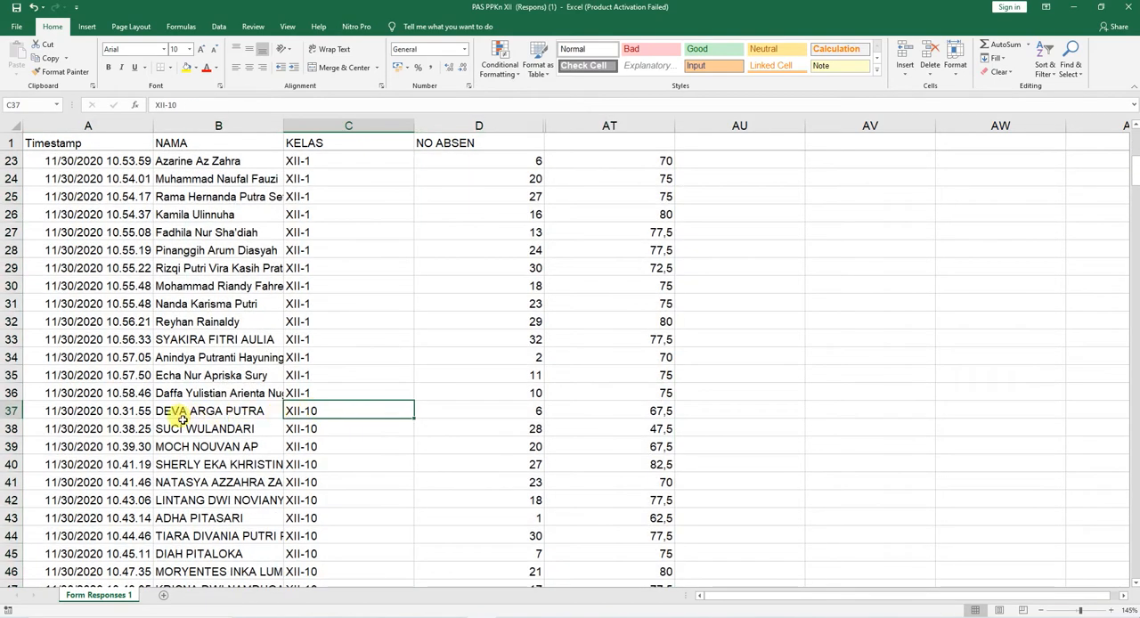
pyautogui.moveTo(10, 411); pyautogui.dragTo(22, 432)
pyautogui.rightClick(12, 413)
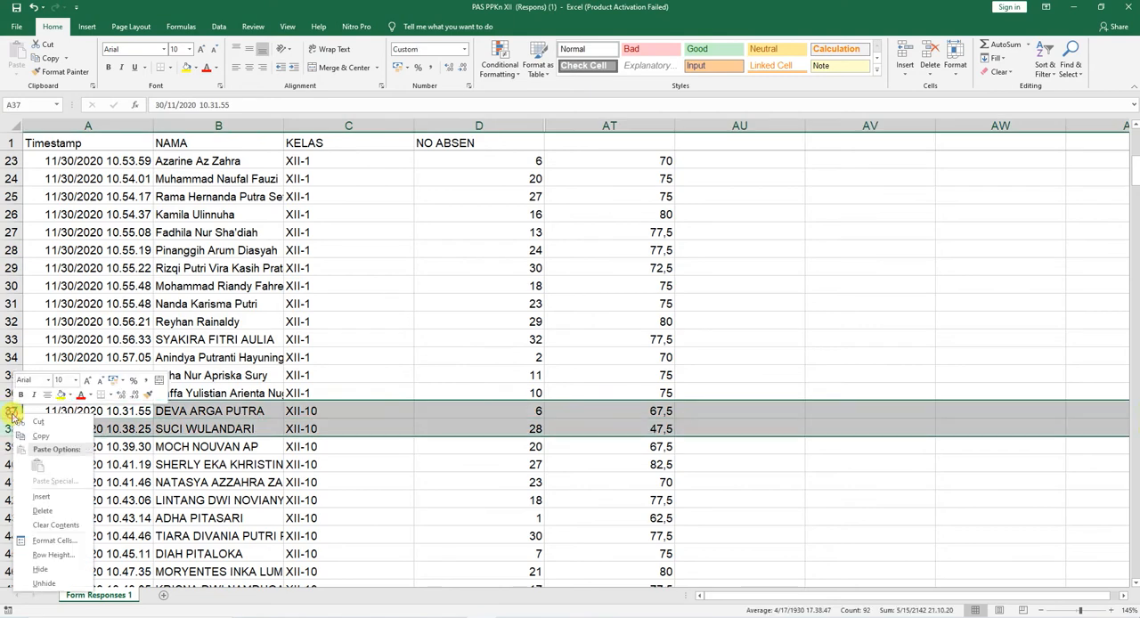
pyautogui.click(42, 498)
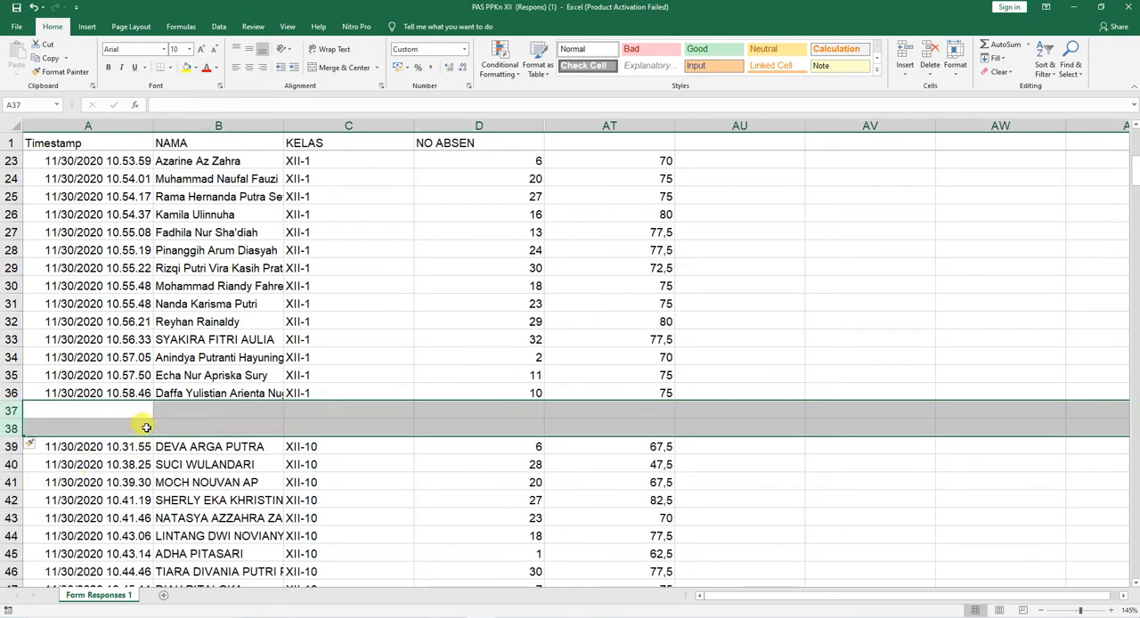
# Step: Insert two blank rows at row 73, between the last XII-10 student and the first XII-2 student
pyautogui.scroll(-13, 303, 436)
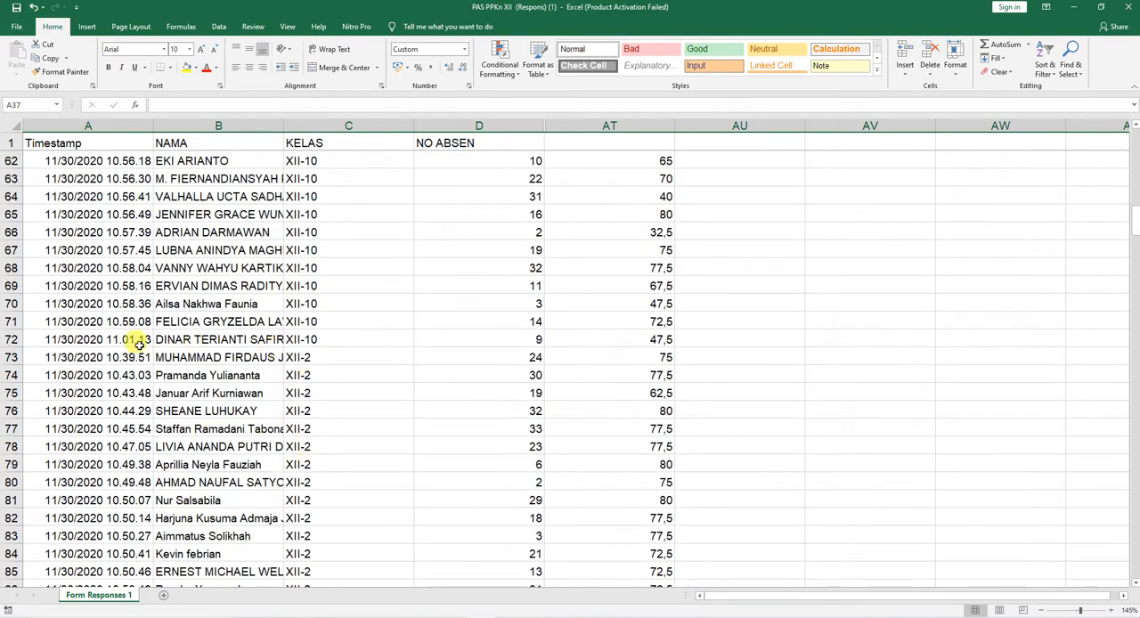
pyautogui.click(11, 345)
pyautogui.moveTo(12, 357); pyautogui.dragTo(11, 372)
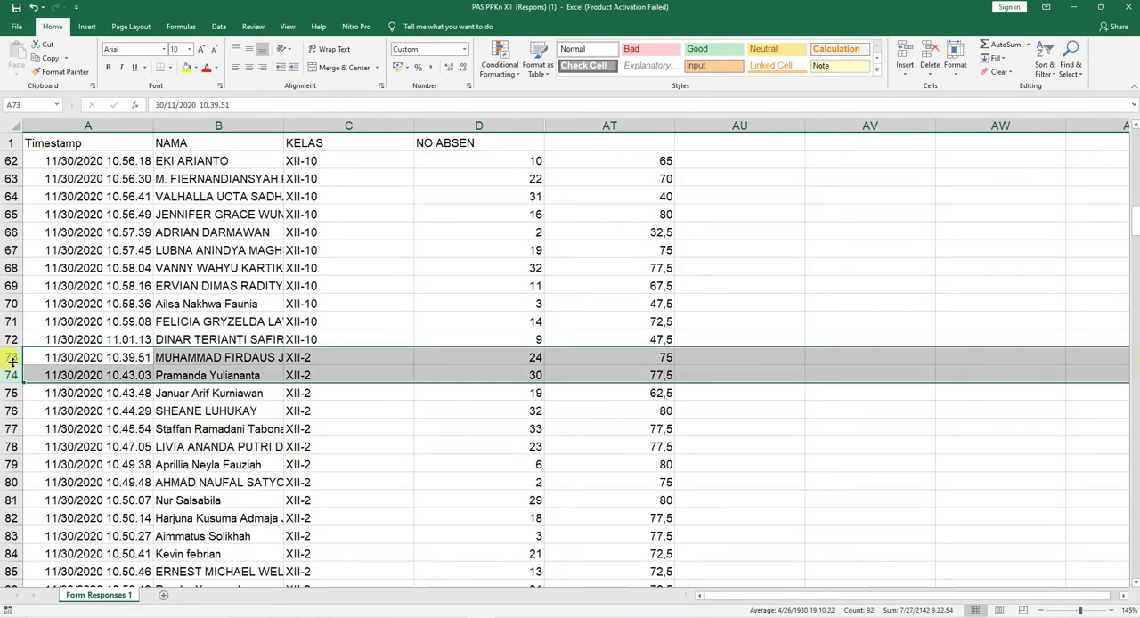
pyautogui.rightClick(12, 361)
pyautogui.click(45, 450)
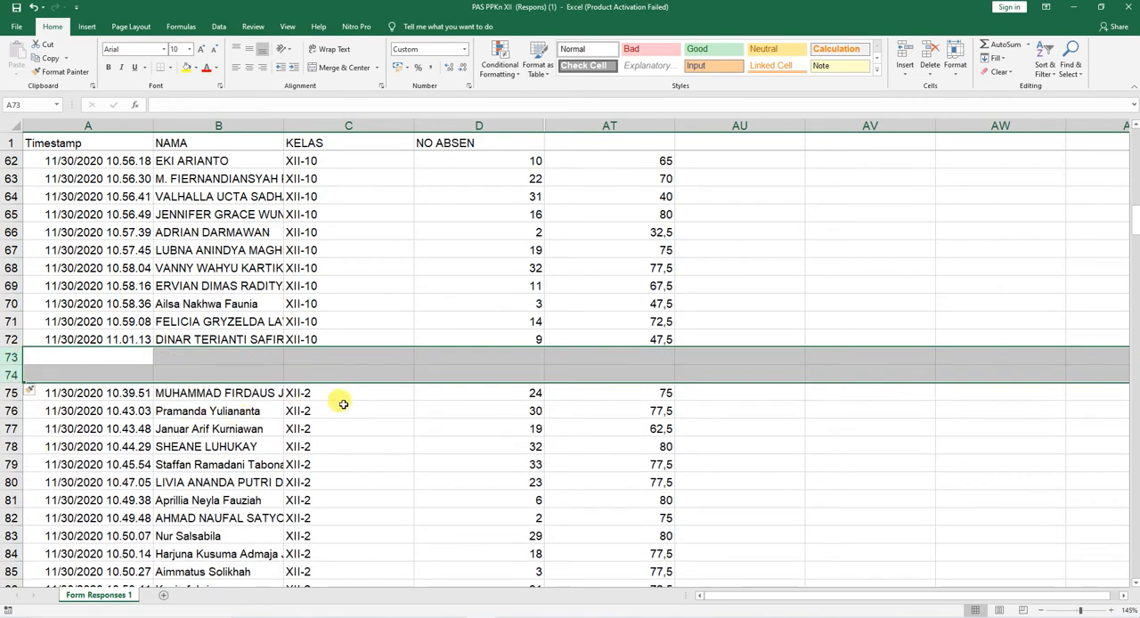
pyautogui.scroll(-9, 338, 409)
pyautogui.scroll(12, 329, 414)
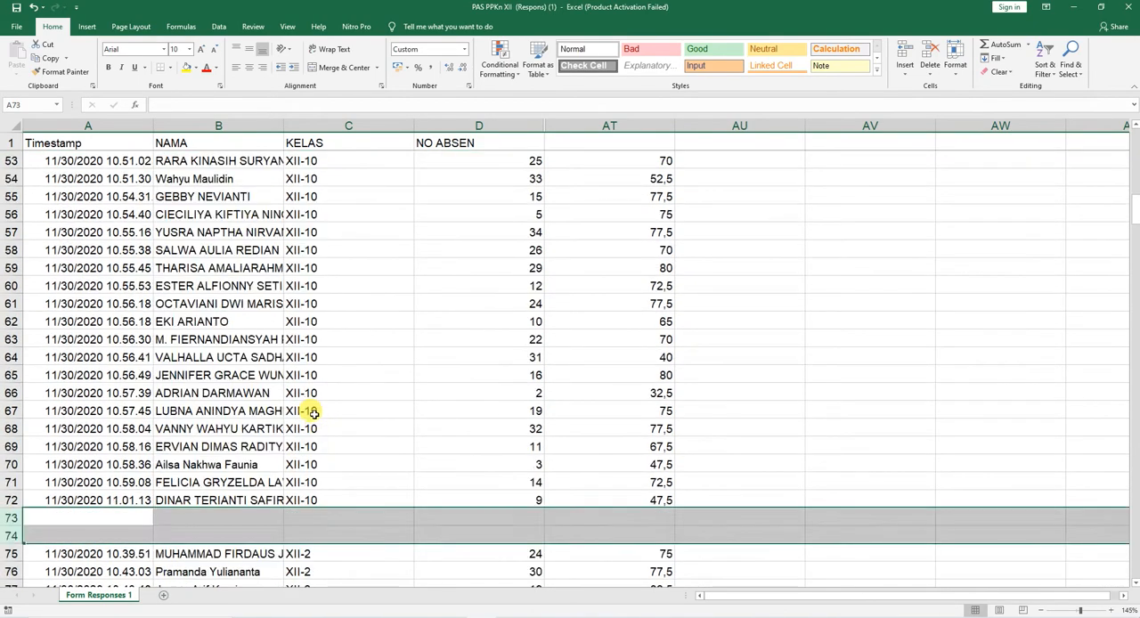
pyautogui.scroll(17, 312, 405)
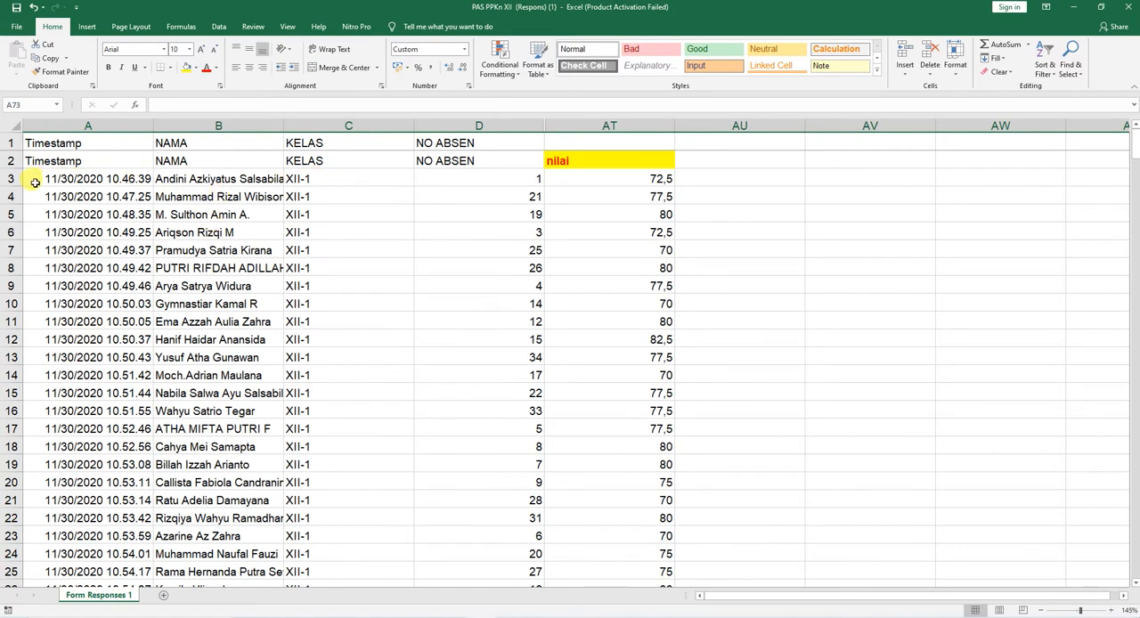
pyautogui.moveTo(34, 179); pyautogui.dragTo(553, 530)
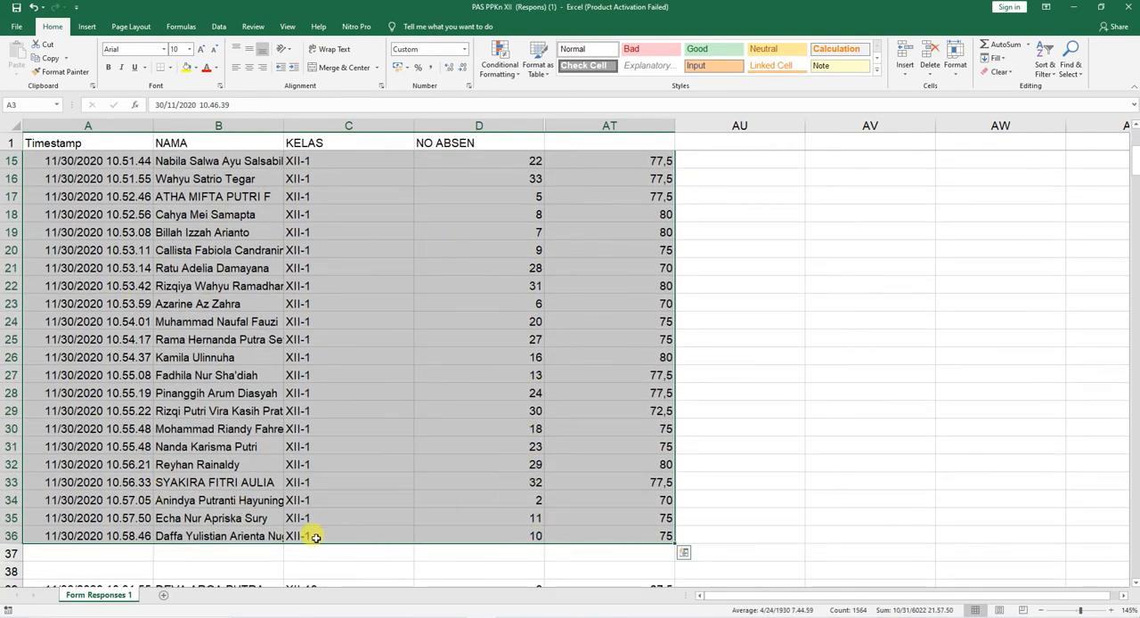
pyautogui.scroll(5, 524, 345)
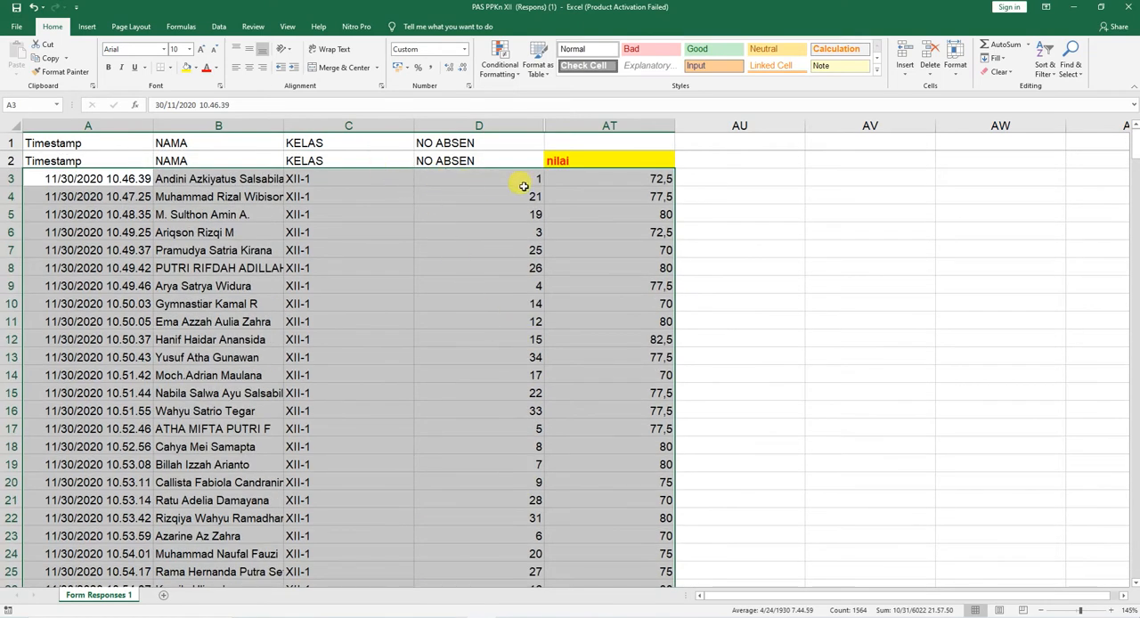
pyautogui.click(1045, 73)
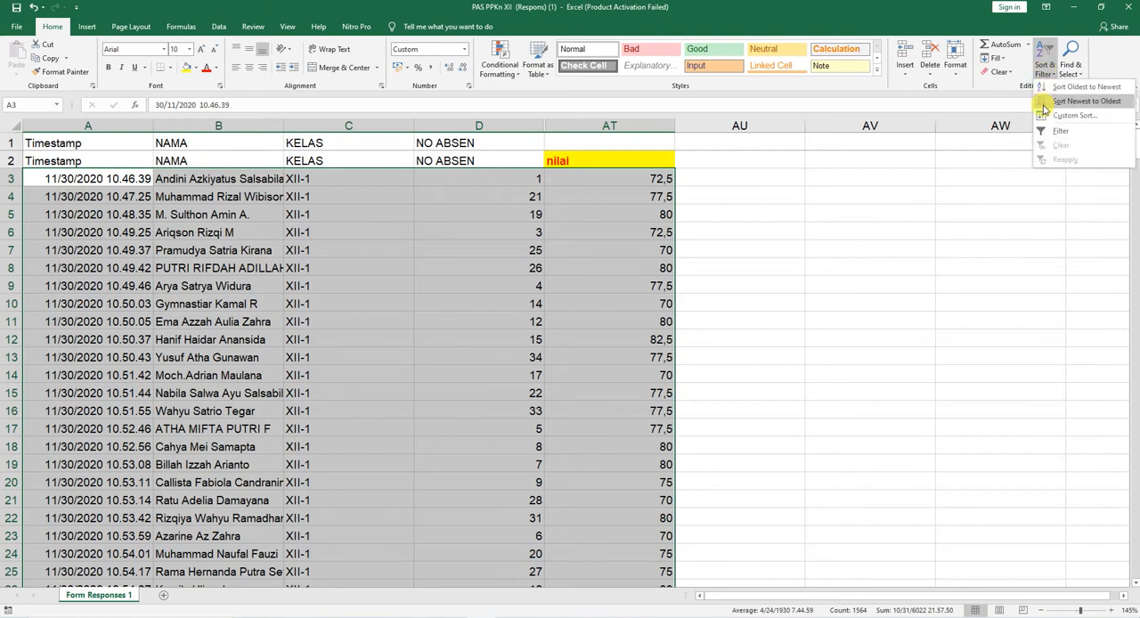
pyautogui.click(1045, 116)
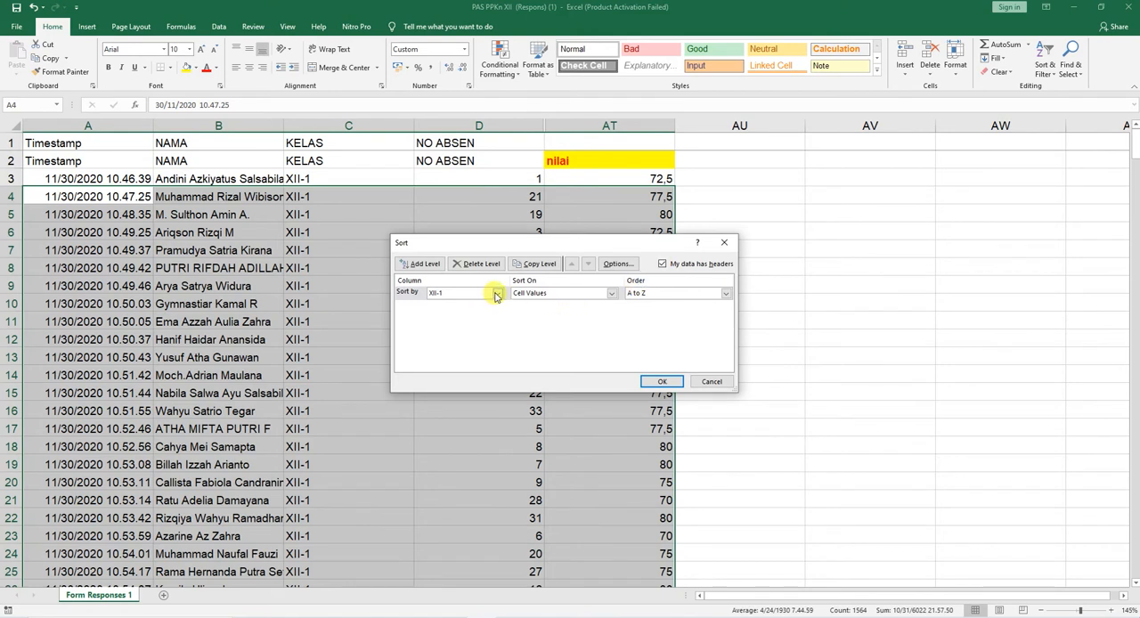
pyautogui.click(497, 294)
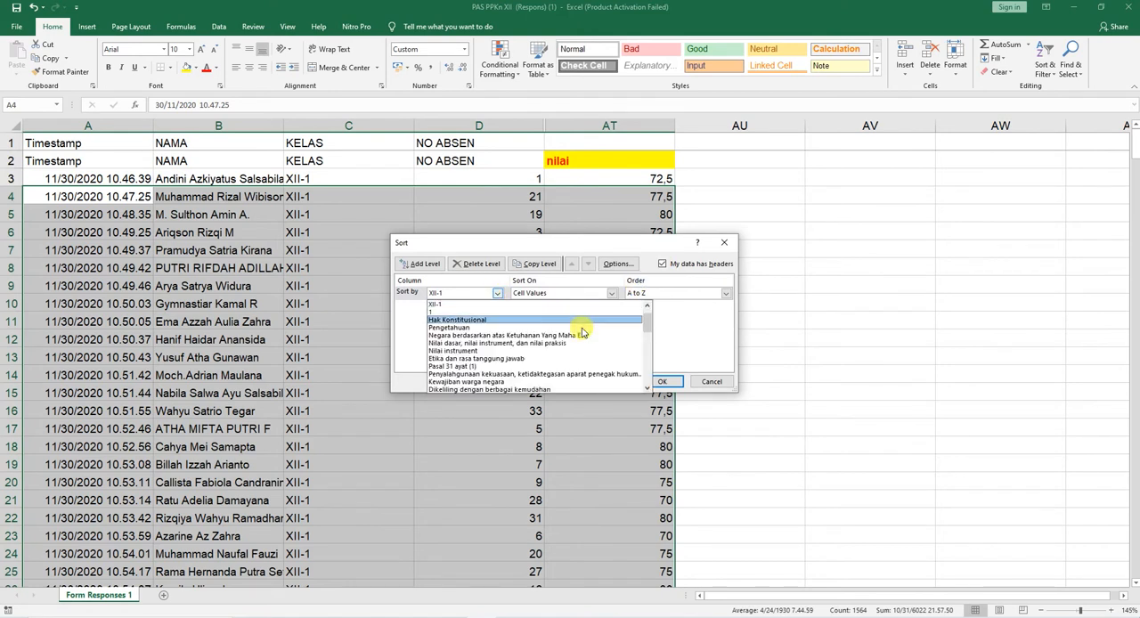
pyautogui.click(686, 330)
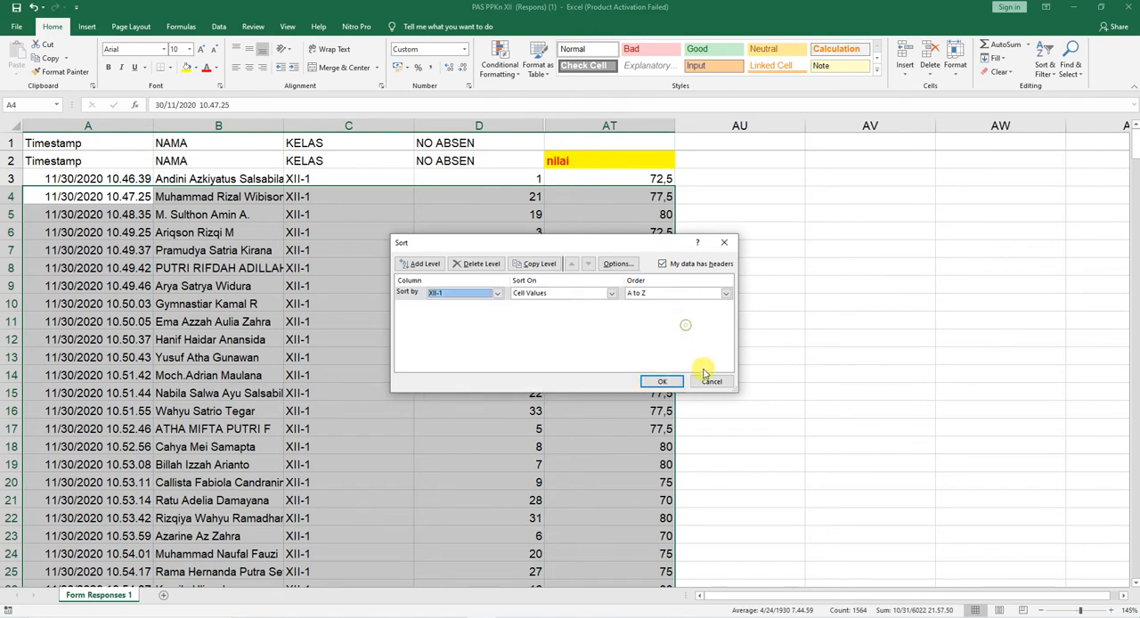
pyautogui.click(712, 381)
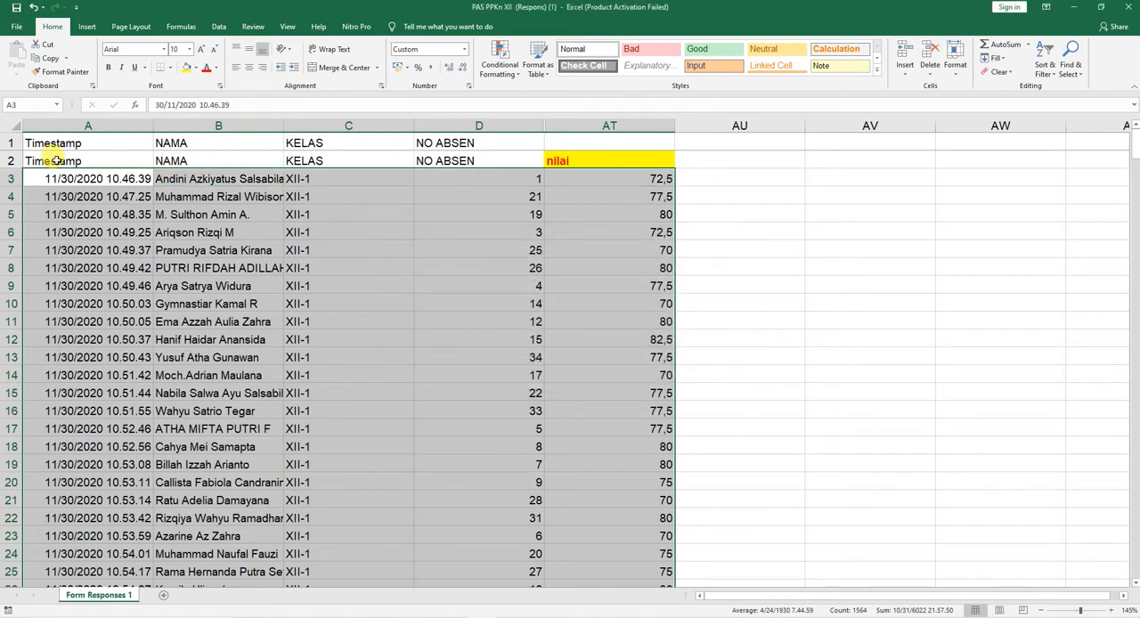
# Step: Sort the XII-1 block A2:AT36, with its header row, by NO ABSEN on cell values from smallest to largest
pyautogui.moveTo(55, 160); pyautogui.dragTo(579, 239)
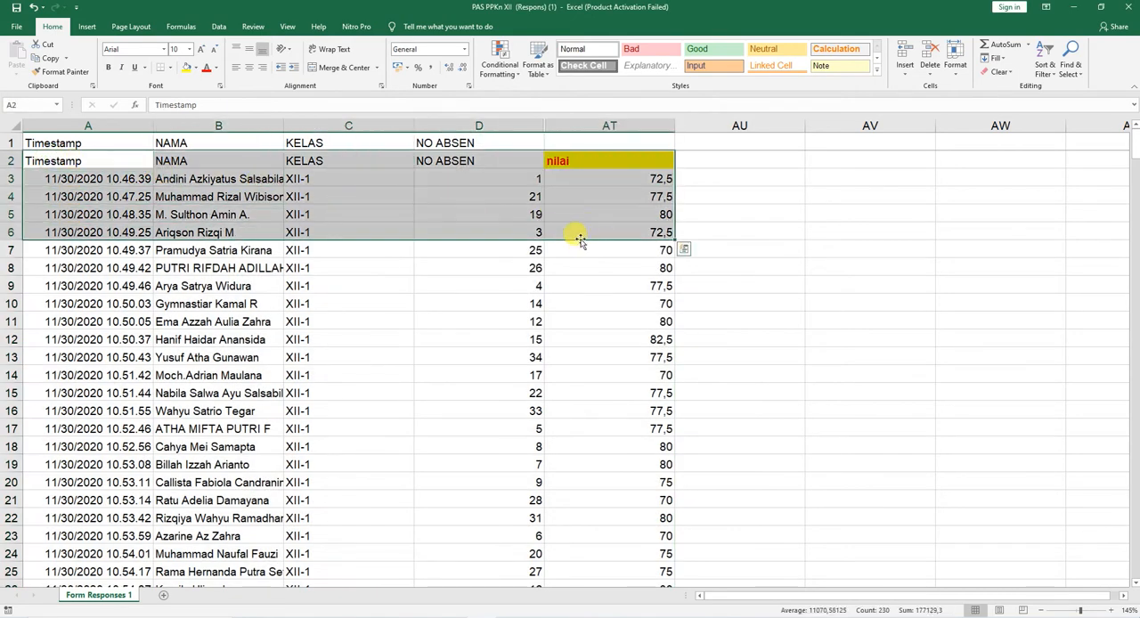
pyautogui.hotkey('ctrl', 'shift', 'Down')
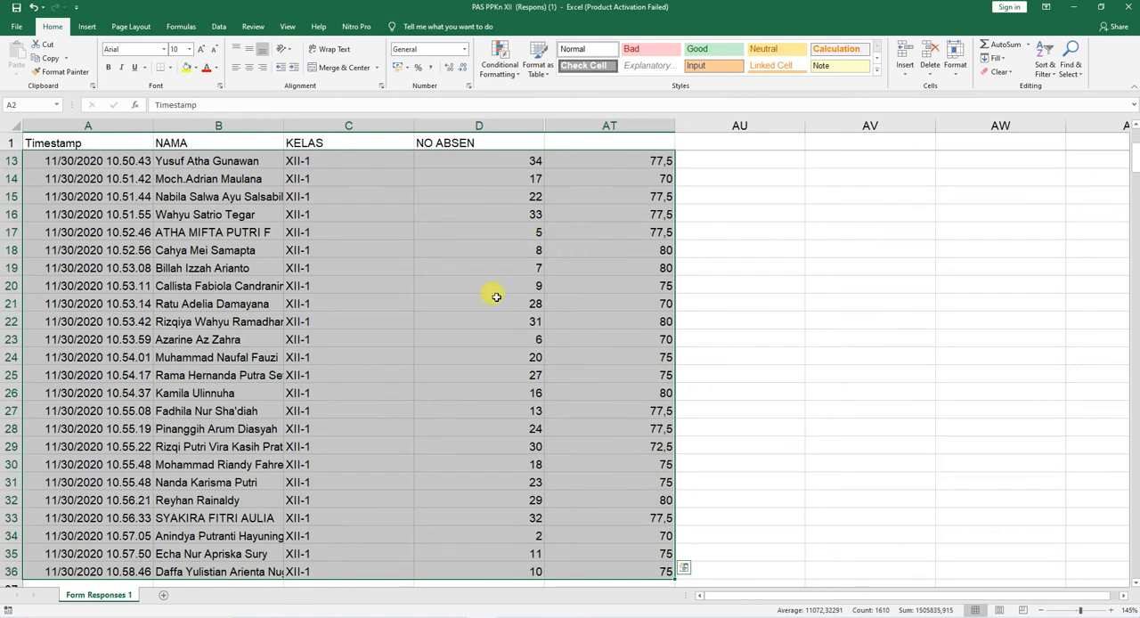
pyautogui.scroll(-1, 340, 573)
pyautogui.scroll(-2, 340, 573)
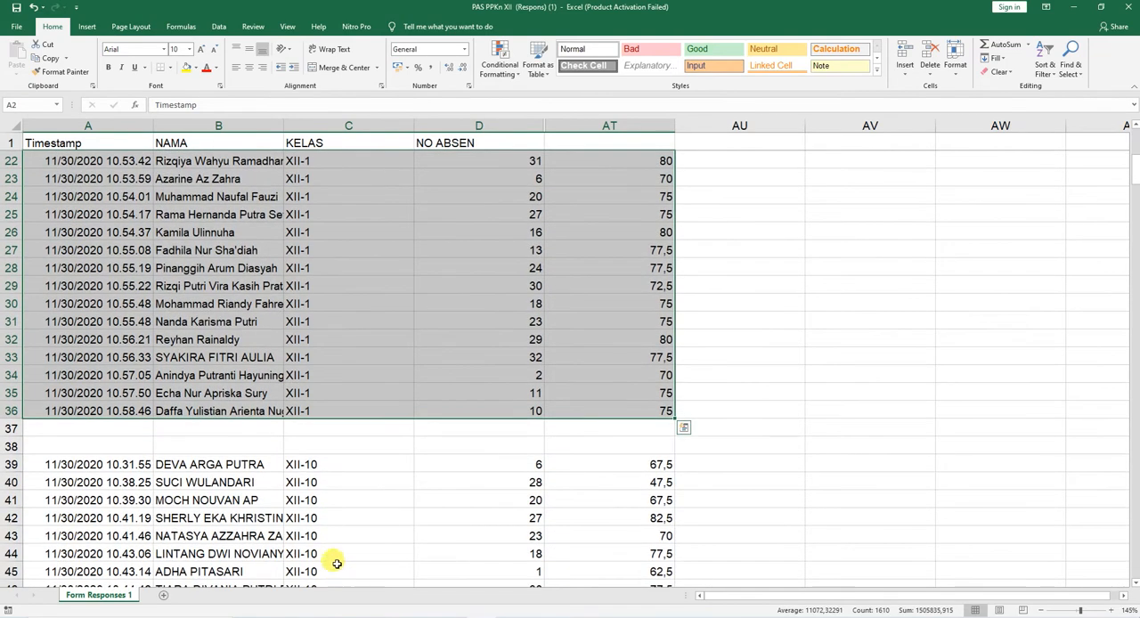
pyautogui.scroll(7, 336, 545)
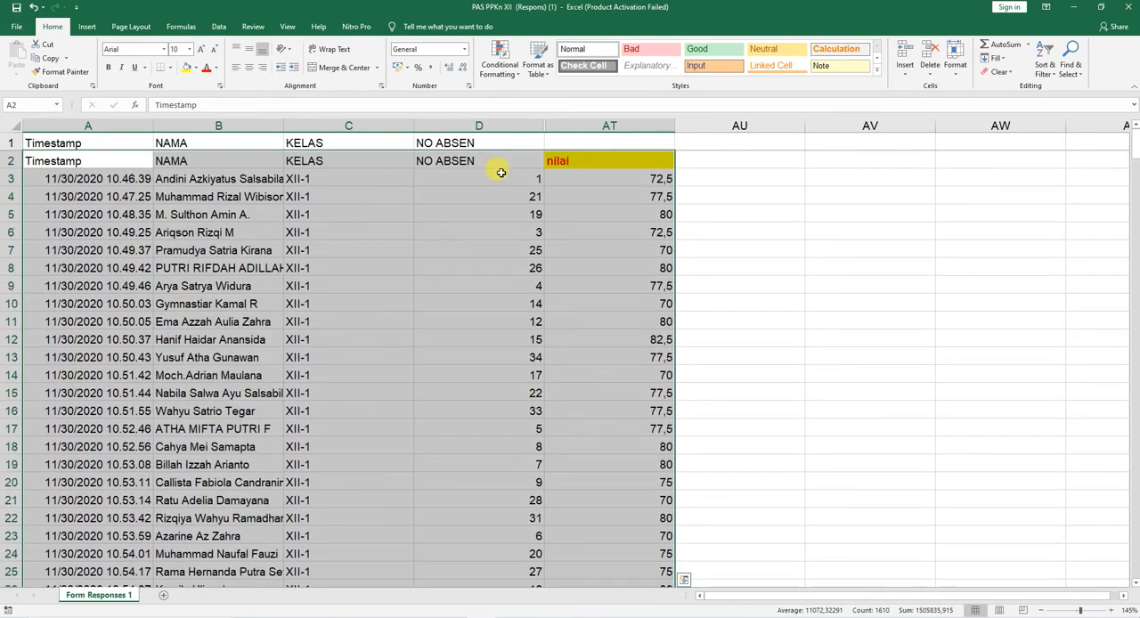
pyautogui.click(1043, 70)
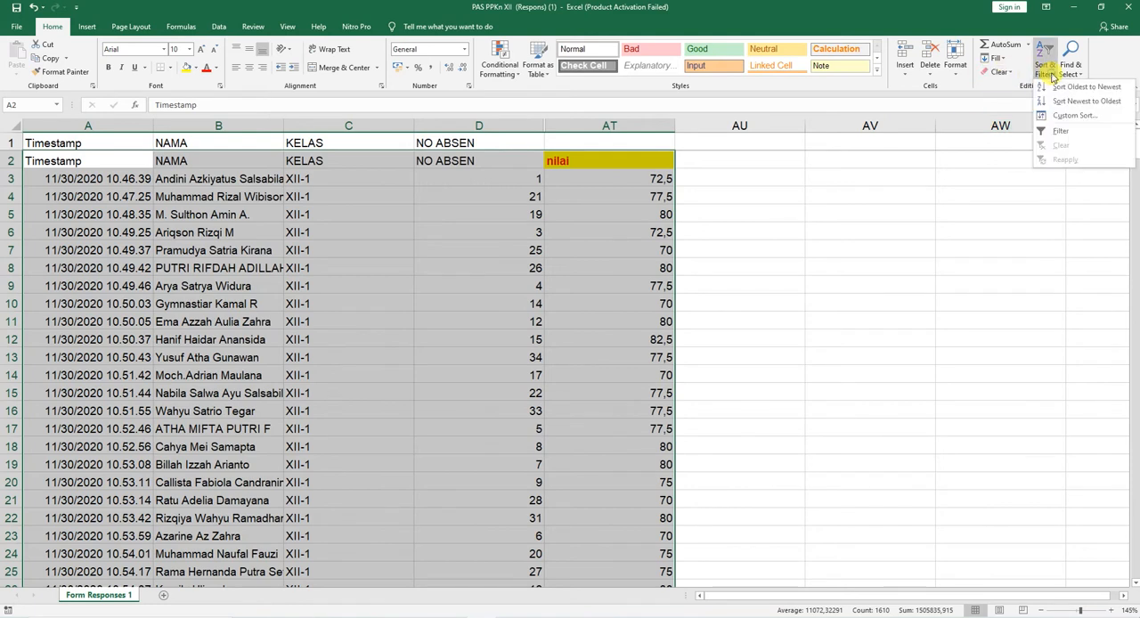
pyautogui.click(1062, 117)
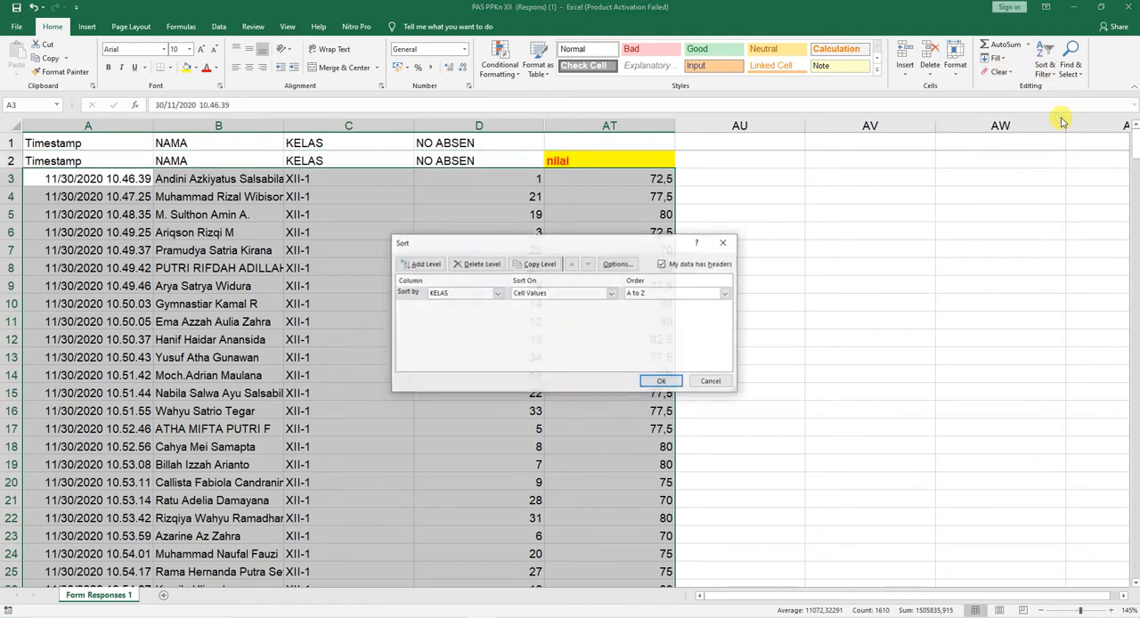
pyautogui.click(498, 294)
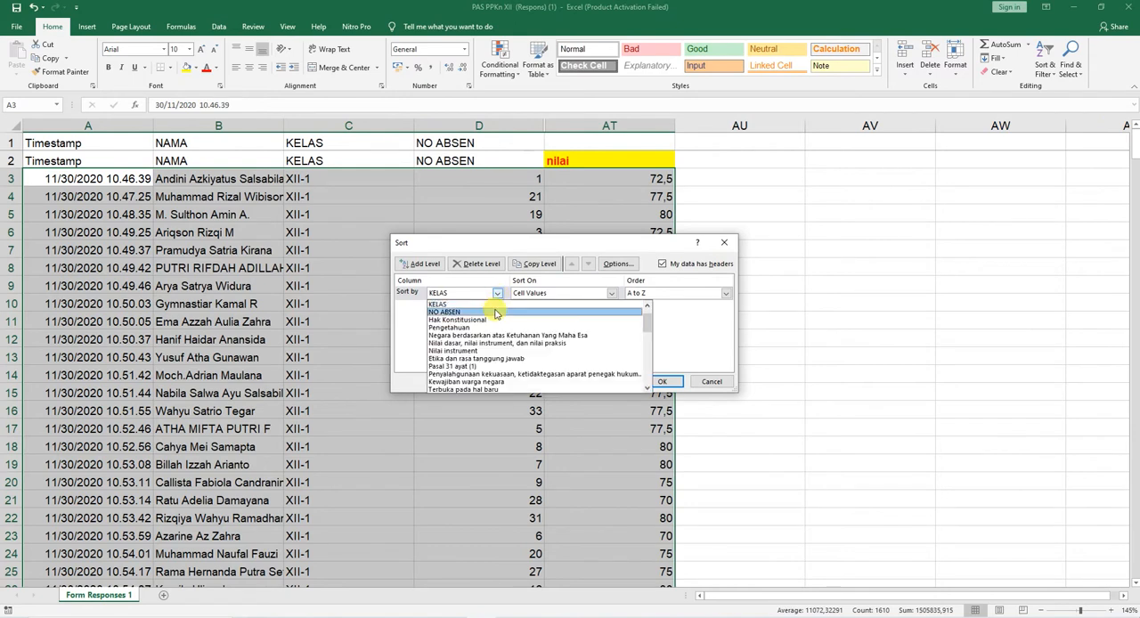
pyautogui.click(496, 313)
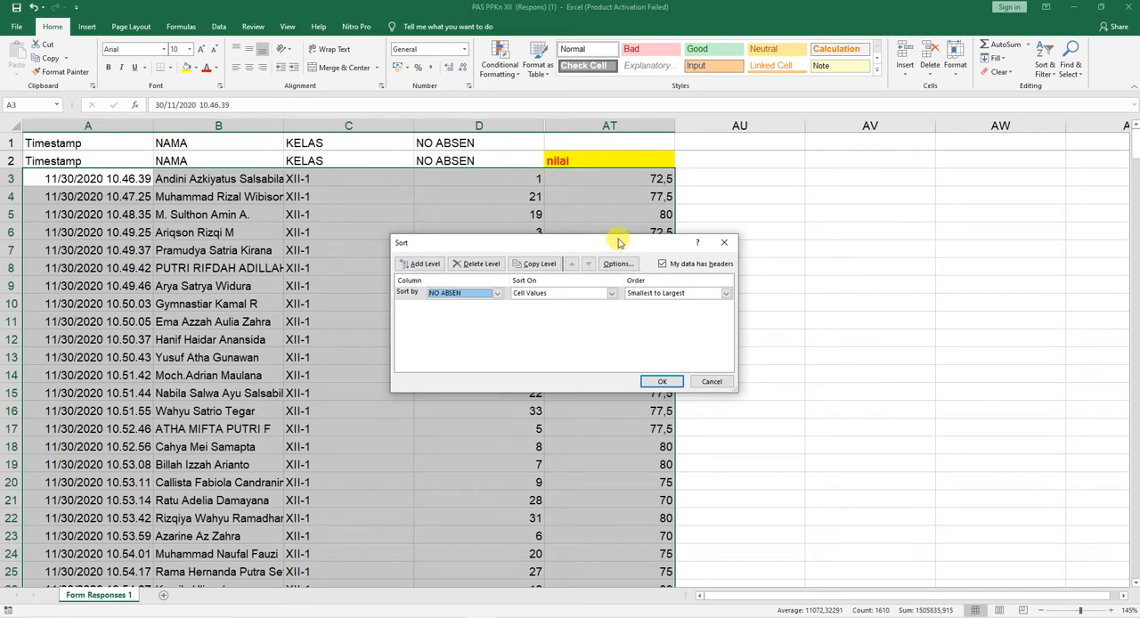
pyautogui.moveTo(594, 242); pyautogui.dragTo(383, 201)
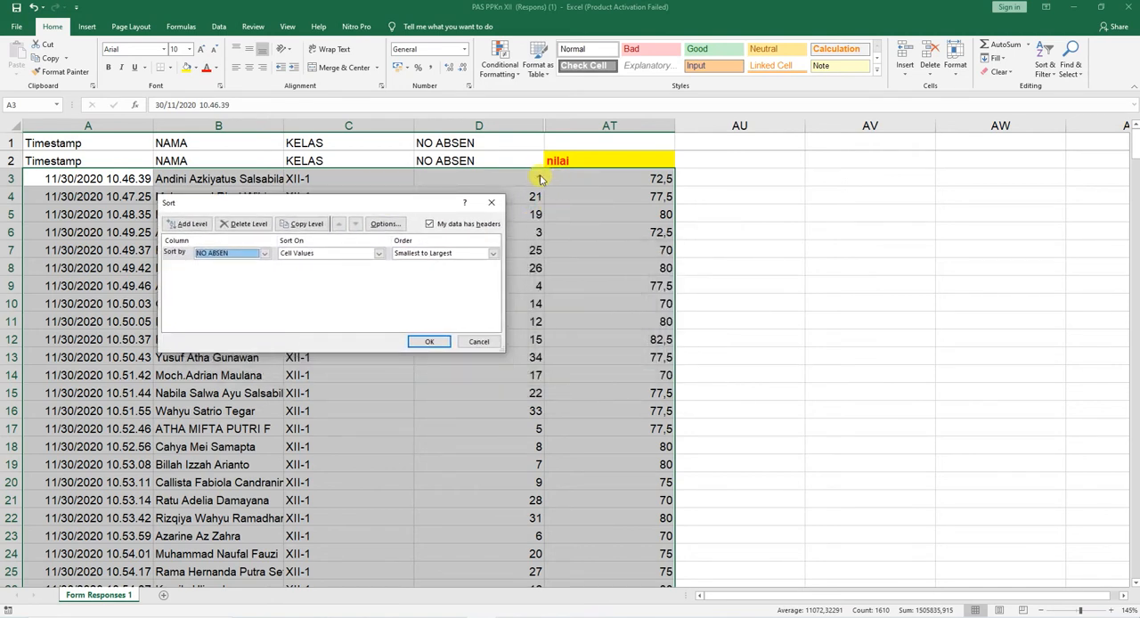
pyautogui.click(431, 342)
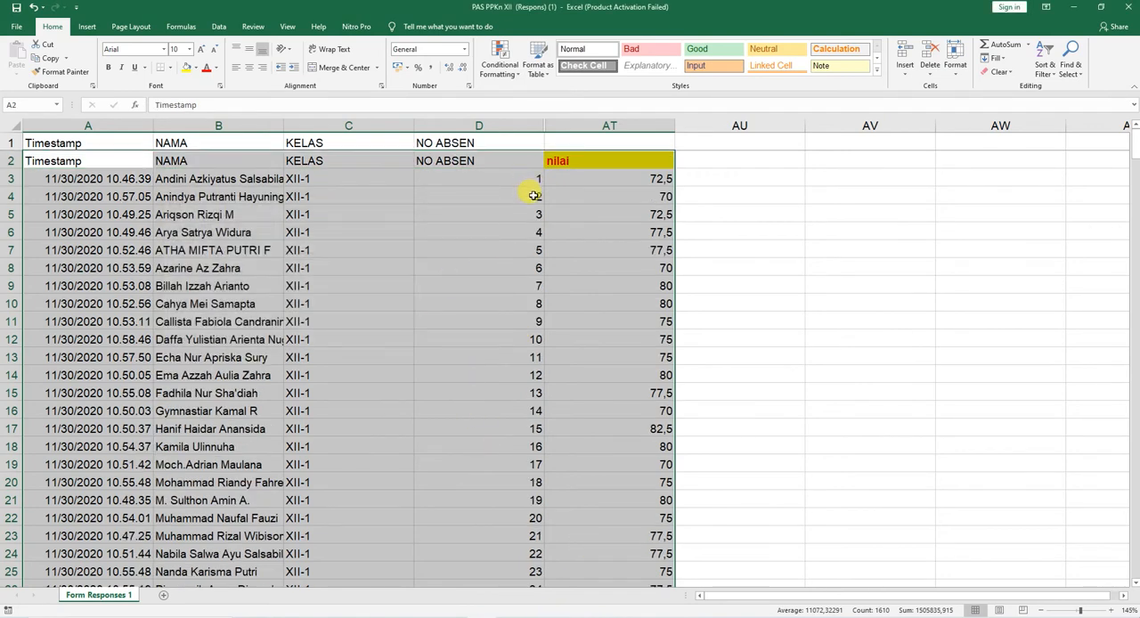
pyautogui.scroll(-8, 525, 347)
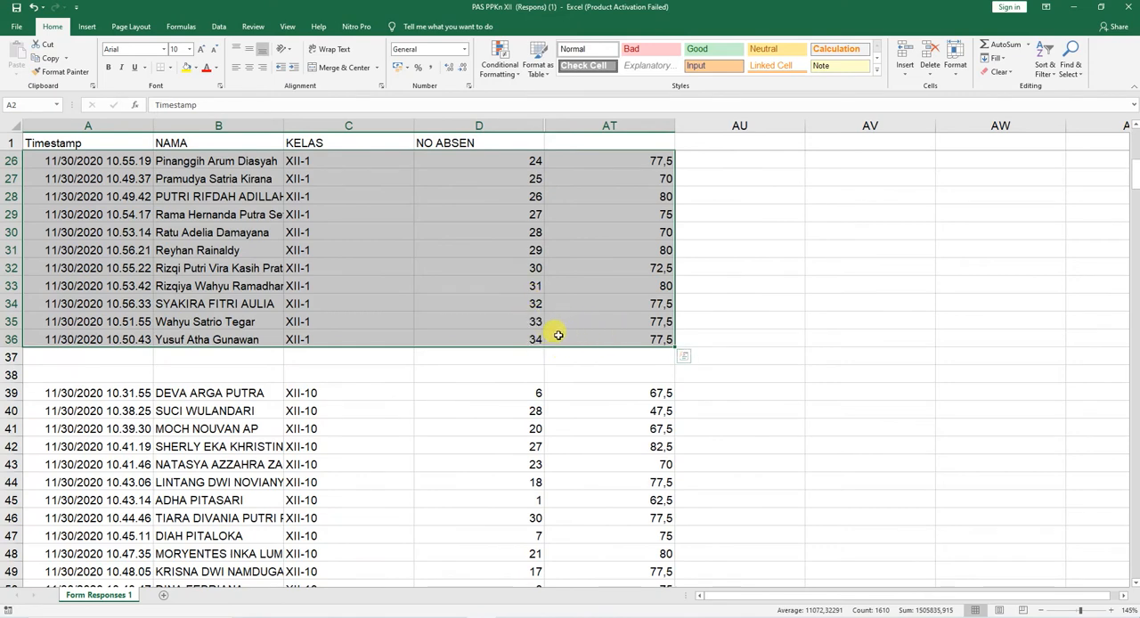
pyautogui.scroll(8, 556, 330)
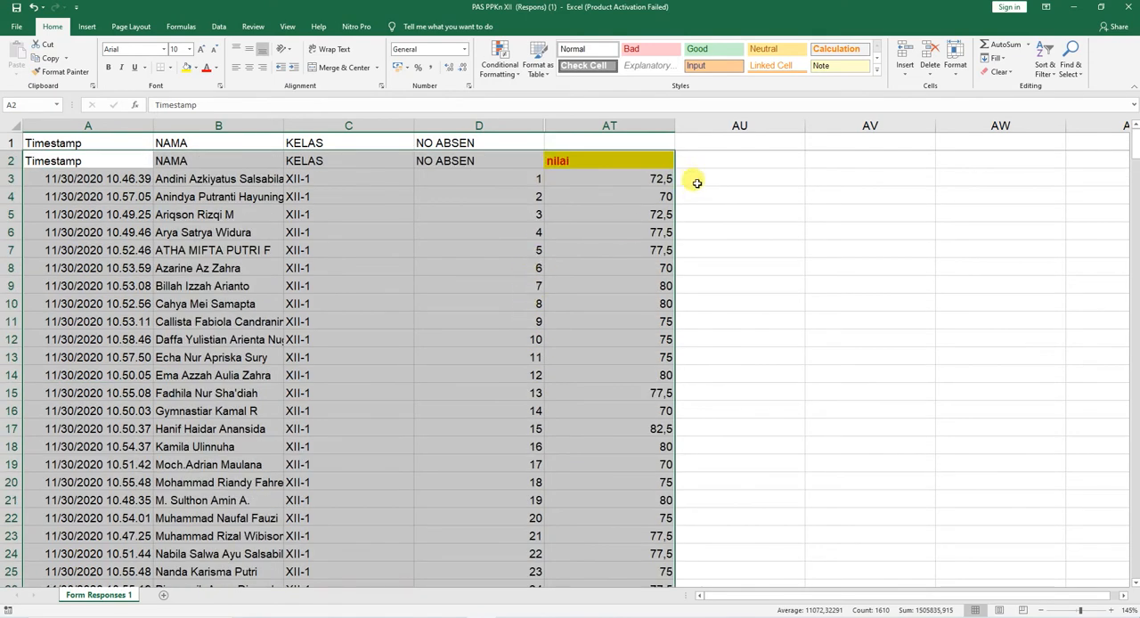
# Step: Enter 1 and 2 in AU3 and AU4 and fill the number series down to AU36 beside the XII-1 nilai
pyautogui.click(740, 178)
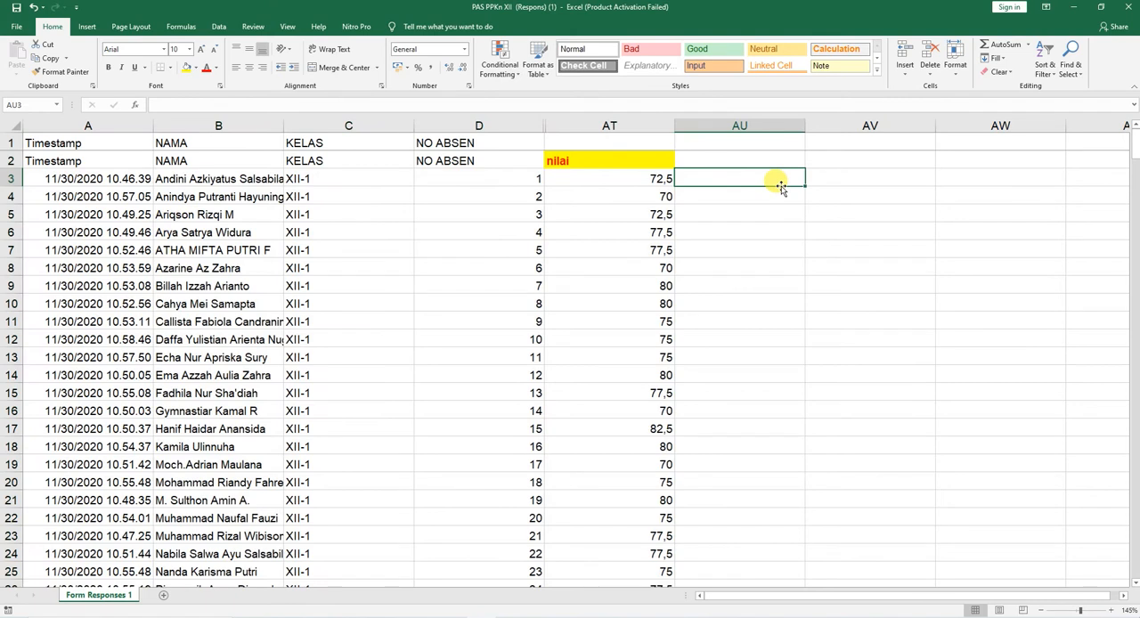
pyautogui.write('1')
pyautogui.press('Return')
pyautogui.write('2')
pyautogui.press('Return')
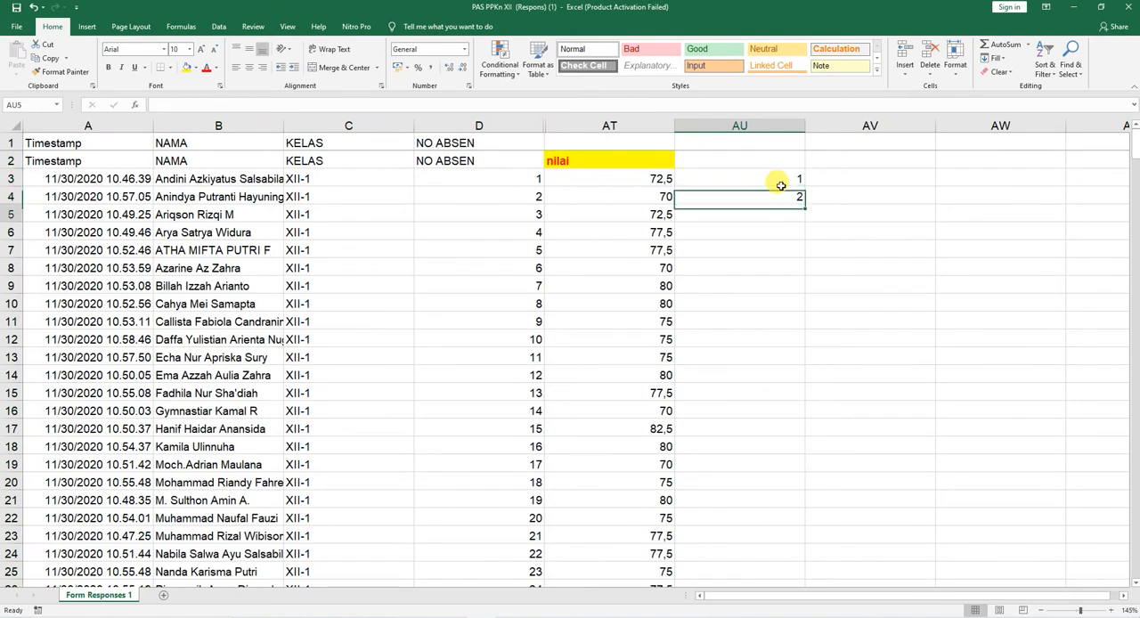
pyautogui.moveTo(788, 178); pyautogui.dragTo(798, 198)
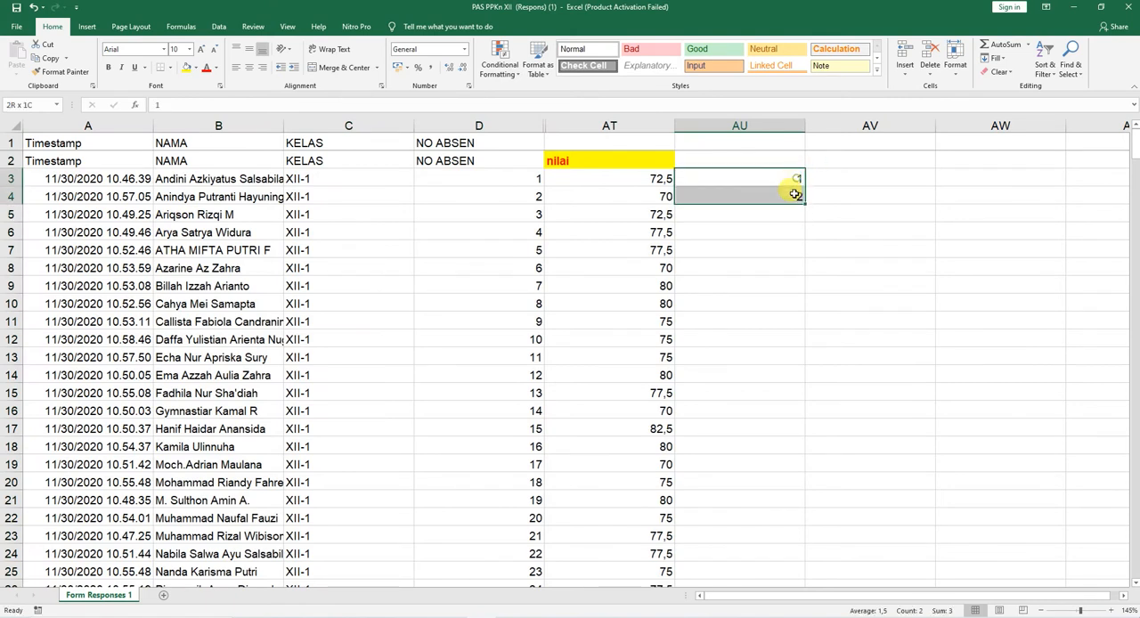
pyautogui.doubleClick(801, 201)
pyautogui.scroll(-9, 740, 331)
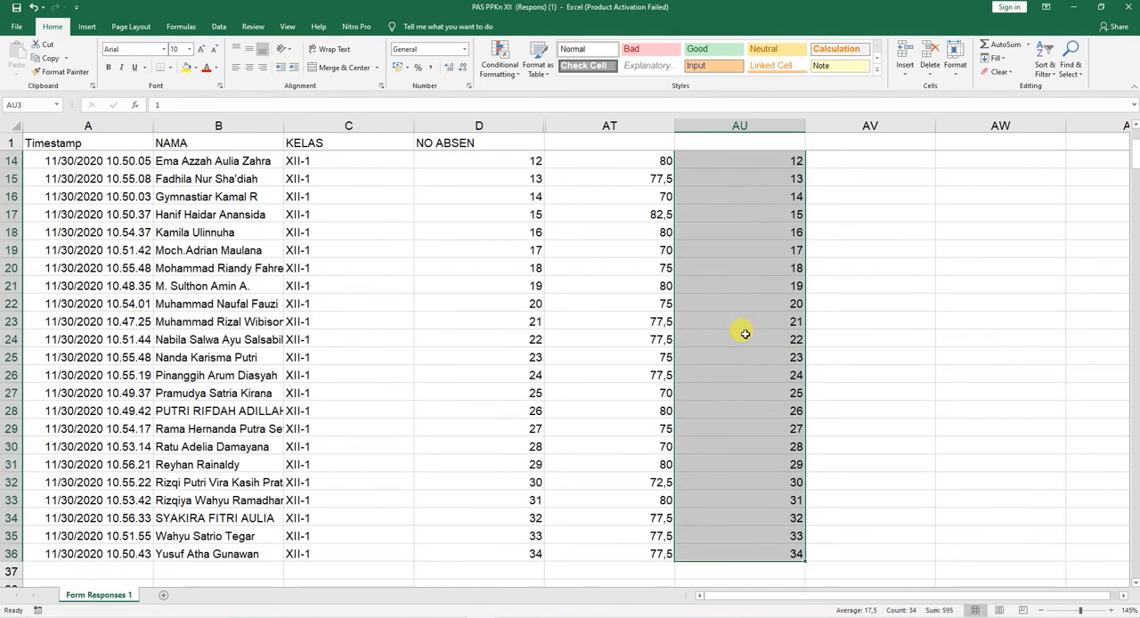
# Step: Compare the XII-1 students' NO ABSEN values with the number series in column AU to check for missing students
pyautogui.click(538, 281)
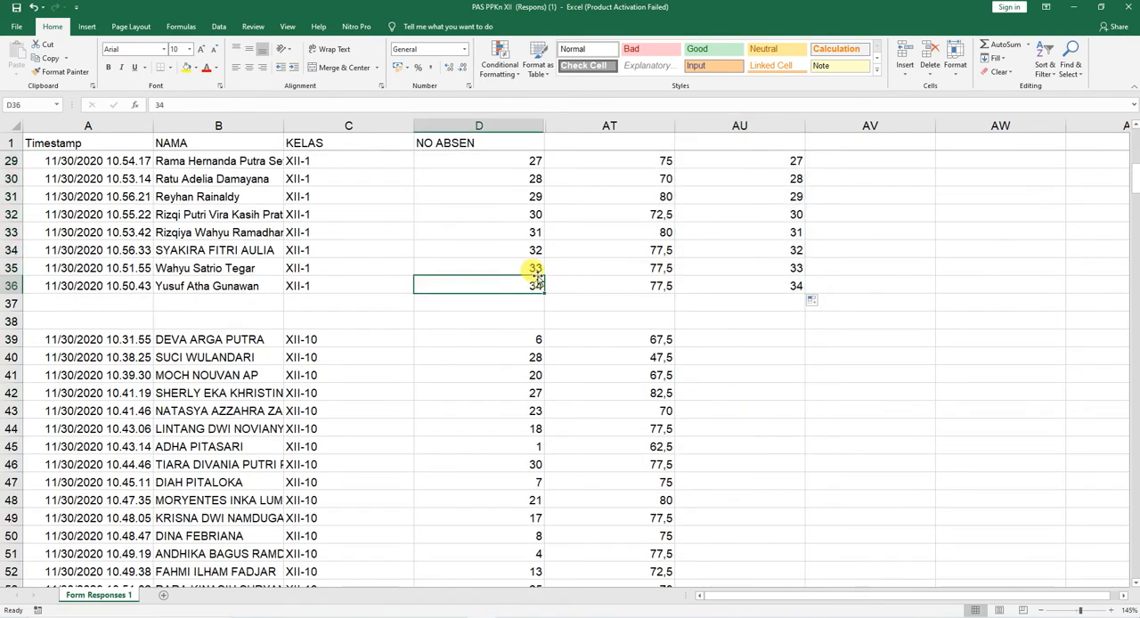
pyautogui.click(795, 268)
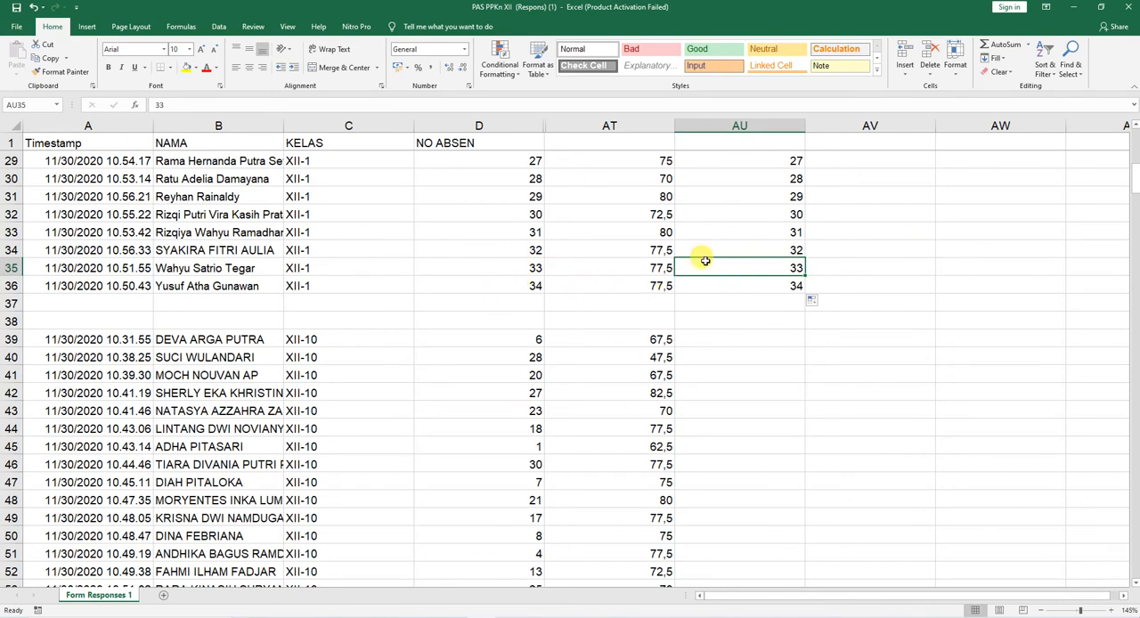
pyautogui.scroll(1, 721, 258)
pyautogui.scroll(9, 722, 257)
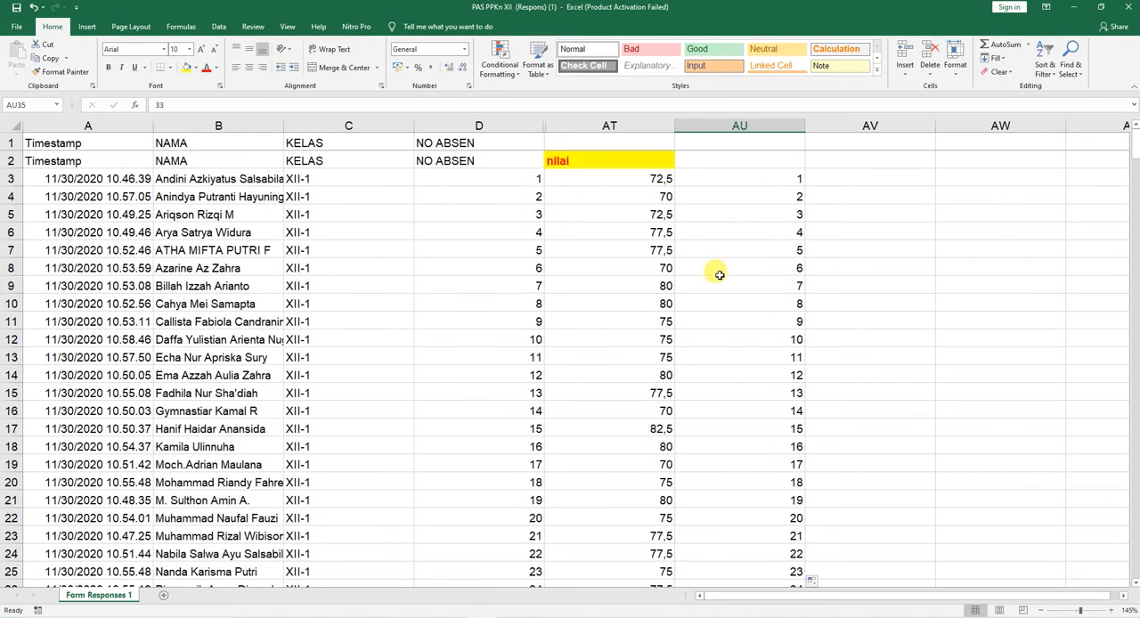
pyautogui.scroll(-7, 719, 445)
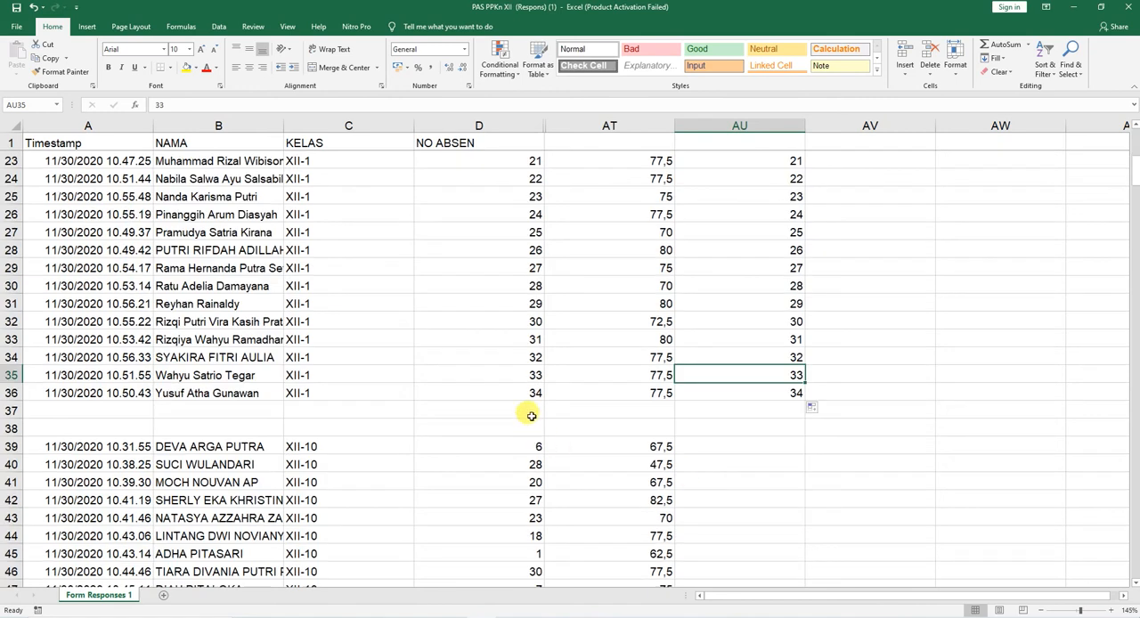
pyautogui.click(795, 390)
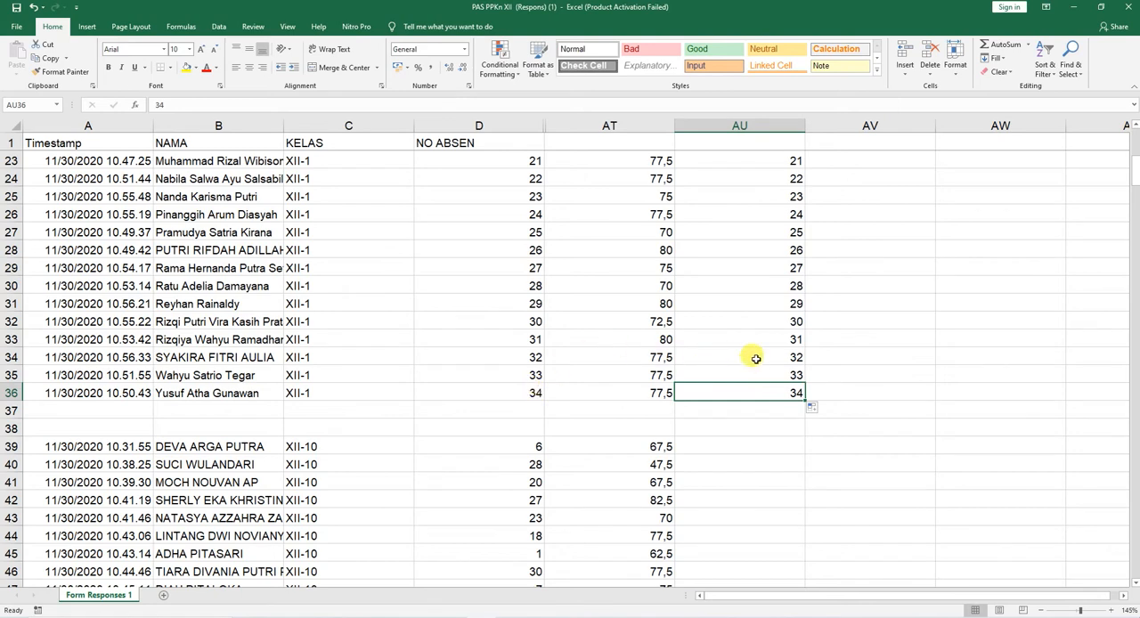
# Step: Clear the number series from AU3:AU36 beside the XII-1 nilai
pyautogui.scroll(7, 784, 294)
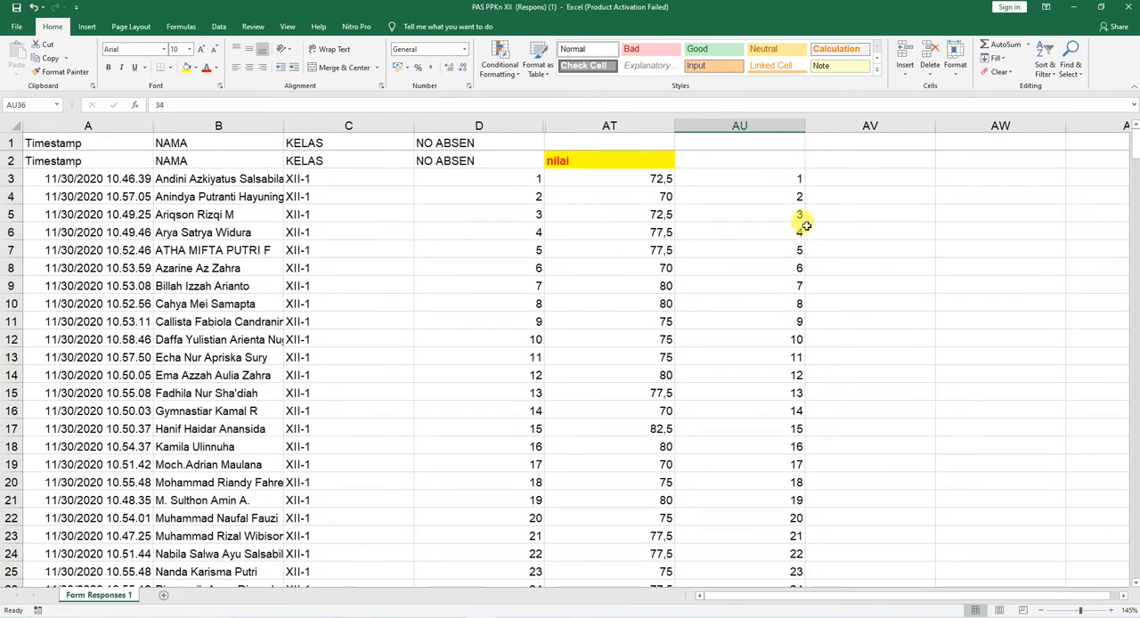
pyautogui.click(799, 180)
pyautogui.hotkey('ctrl', 'shift', 'Down')
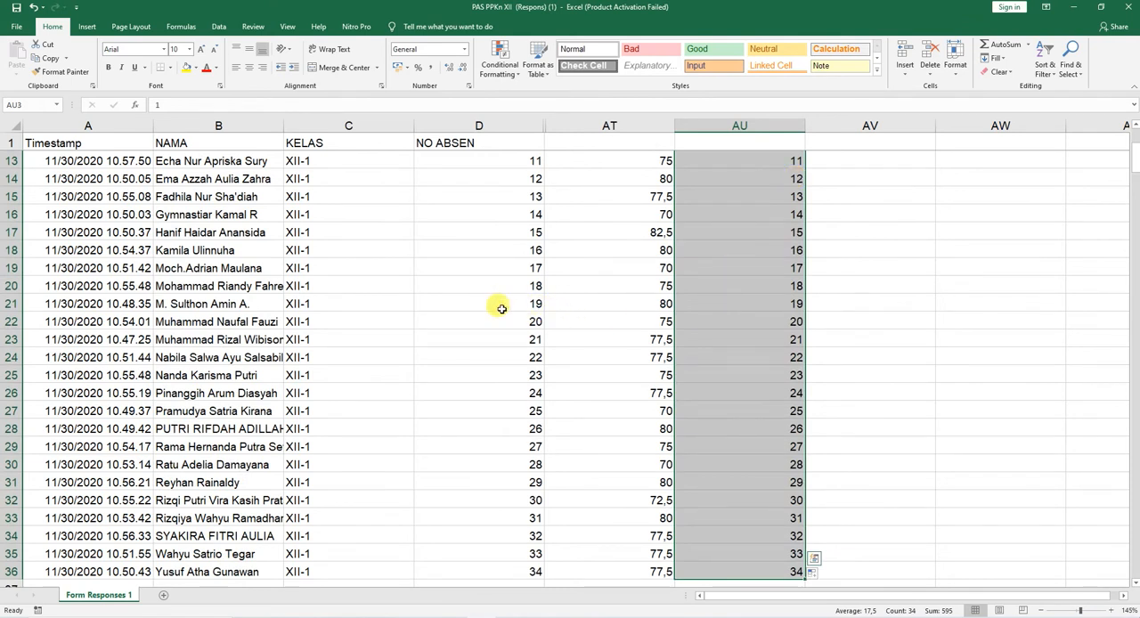
pyautogui.press('Delete')
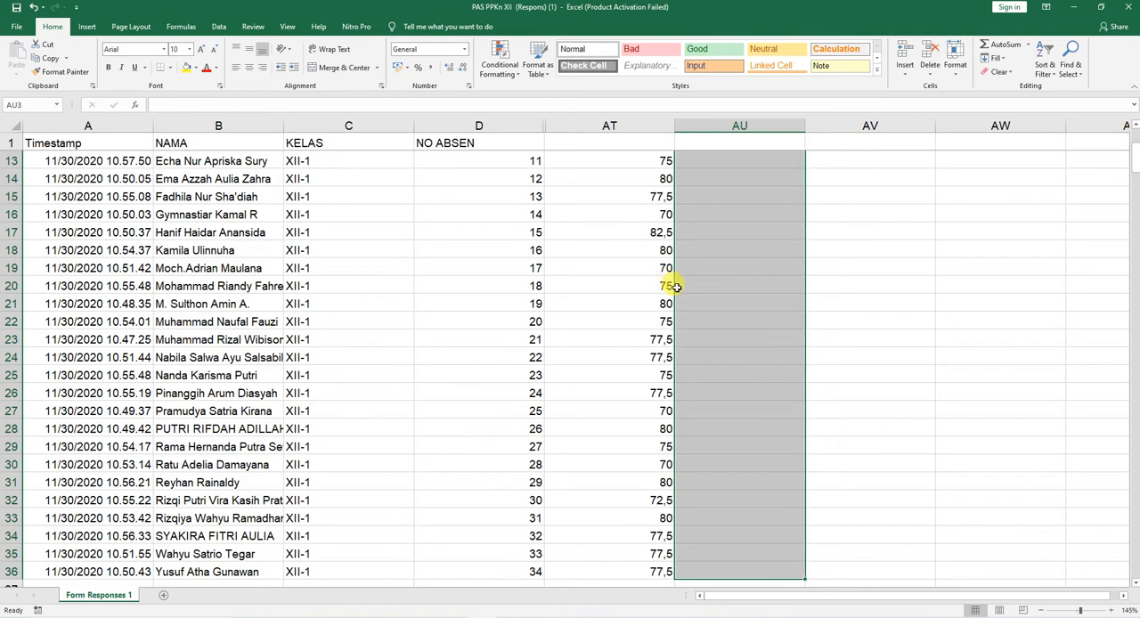
# Step: Copy the header row A2:AT2 into the blank row 38 directly above the XII-10 students
pyautogui.scroll(4, 485, 286)
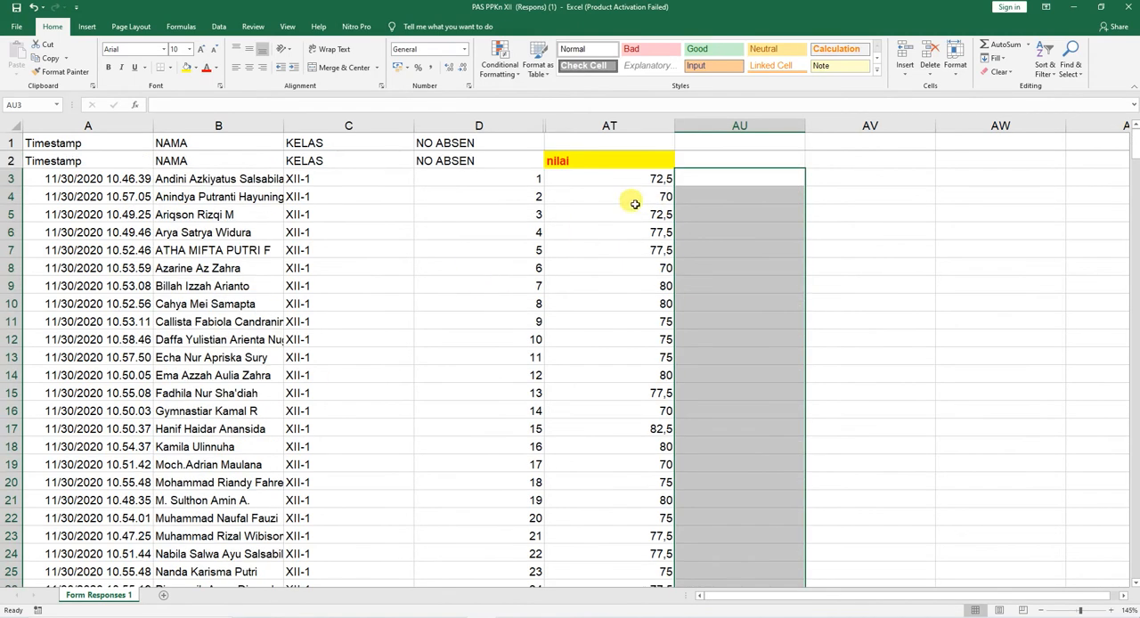
pyautogui.moveTo(604, 160); pyautogui.dragTo(46, 159)
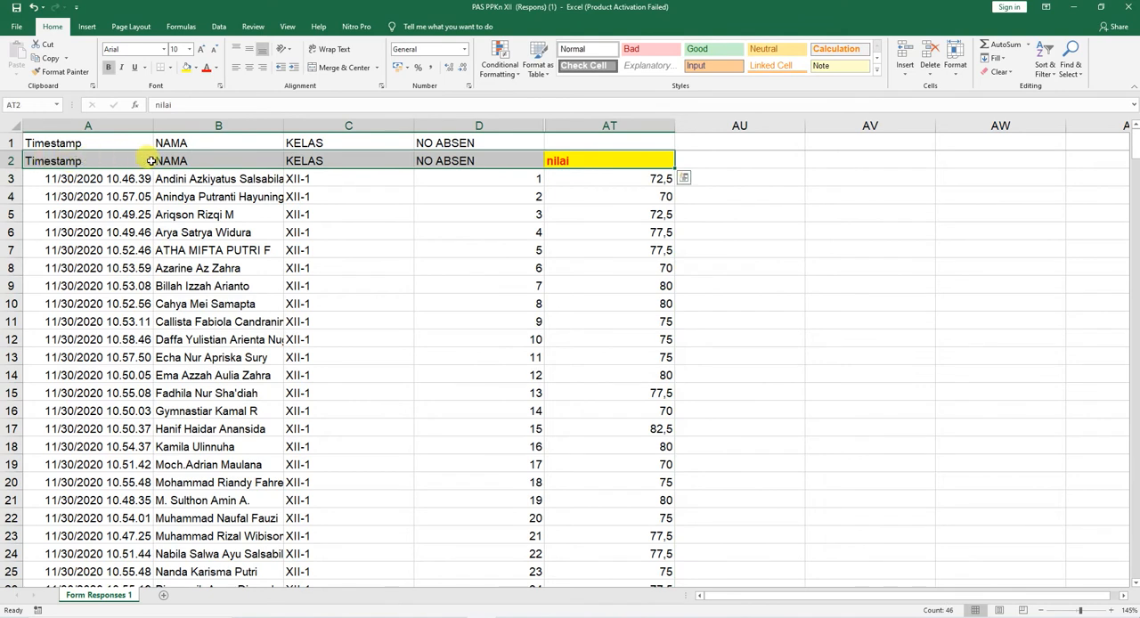
pyautogui.hotkey('ctrl', 'c')
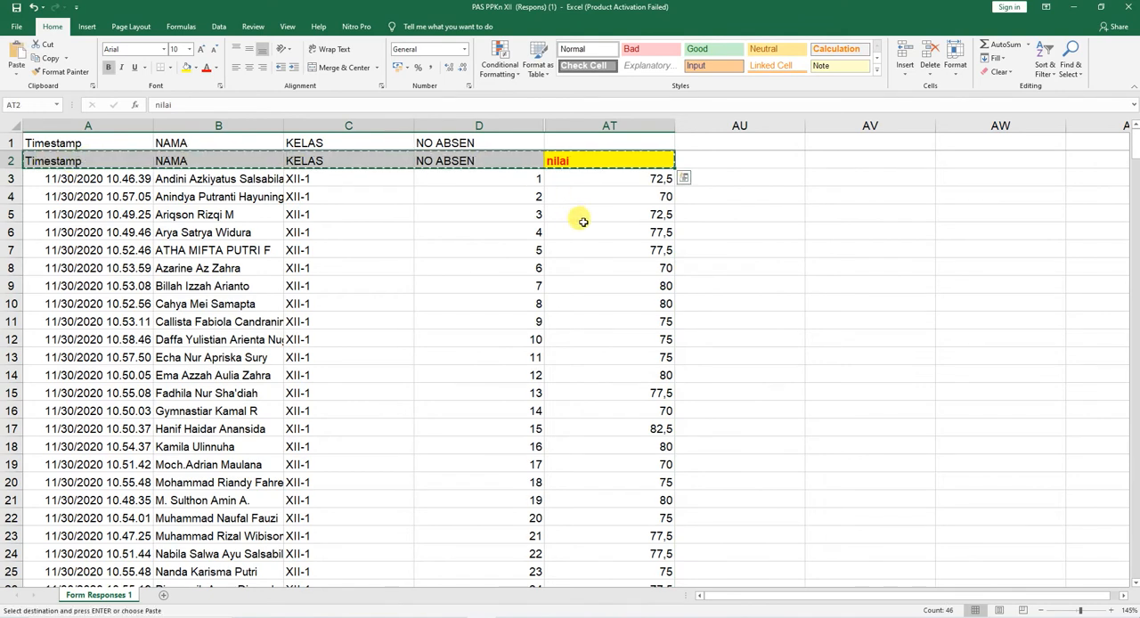
pyautogui.hotkey('ctrl', 'q')
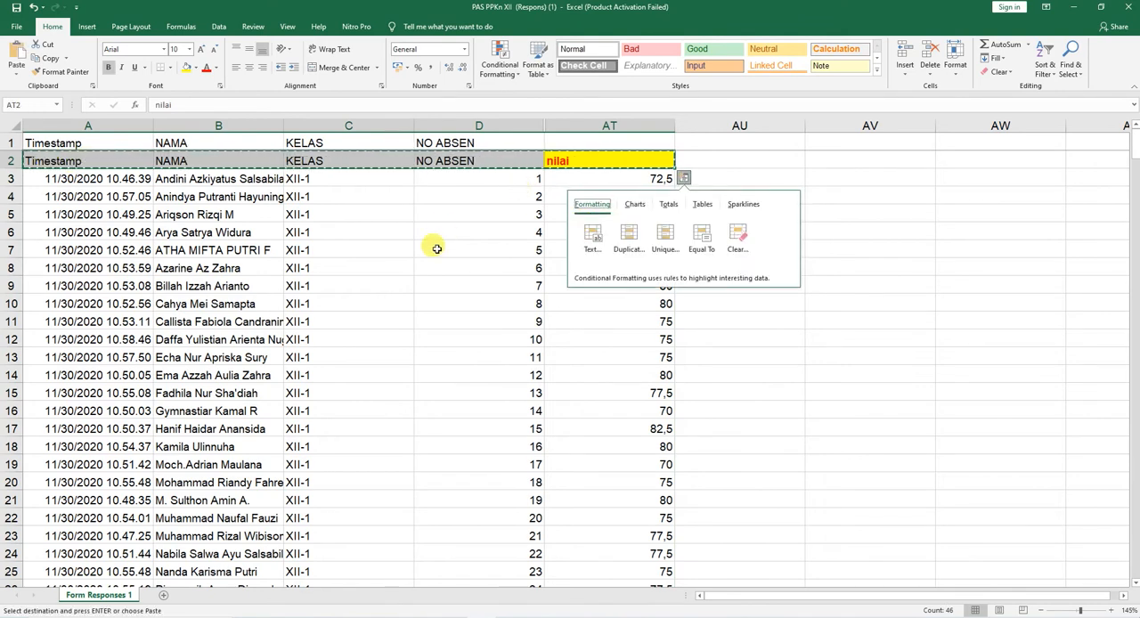
pyautogui.click(410, 365)
pyautogui.scroll(-13, 392, 392)
pyautogui.scroll(5, 285, 377)
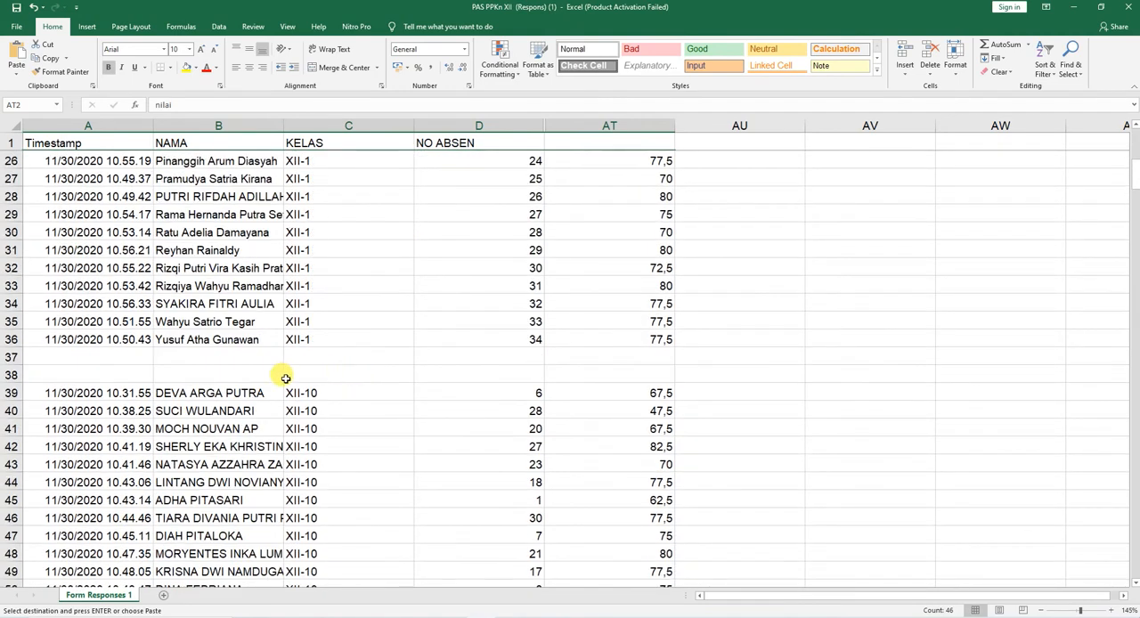
pyautogui.click(52, 374)
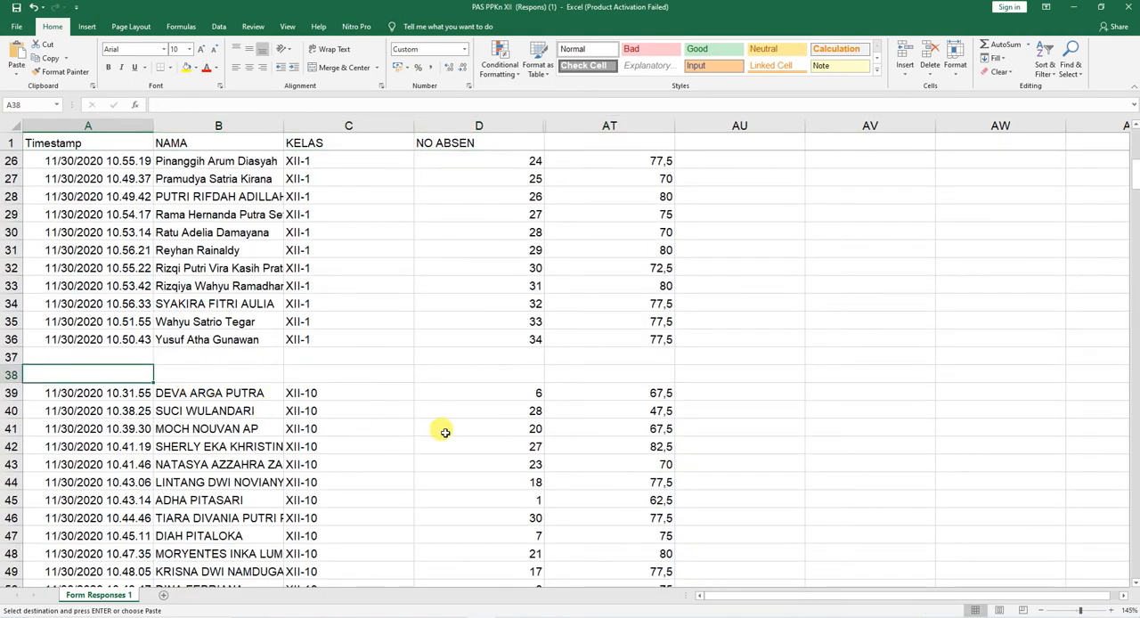
pyautogui.hotkey('ctrl', 'v')
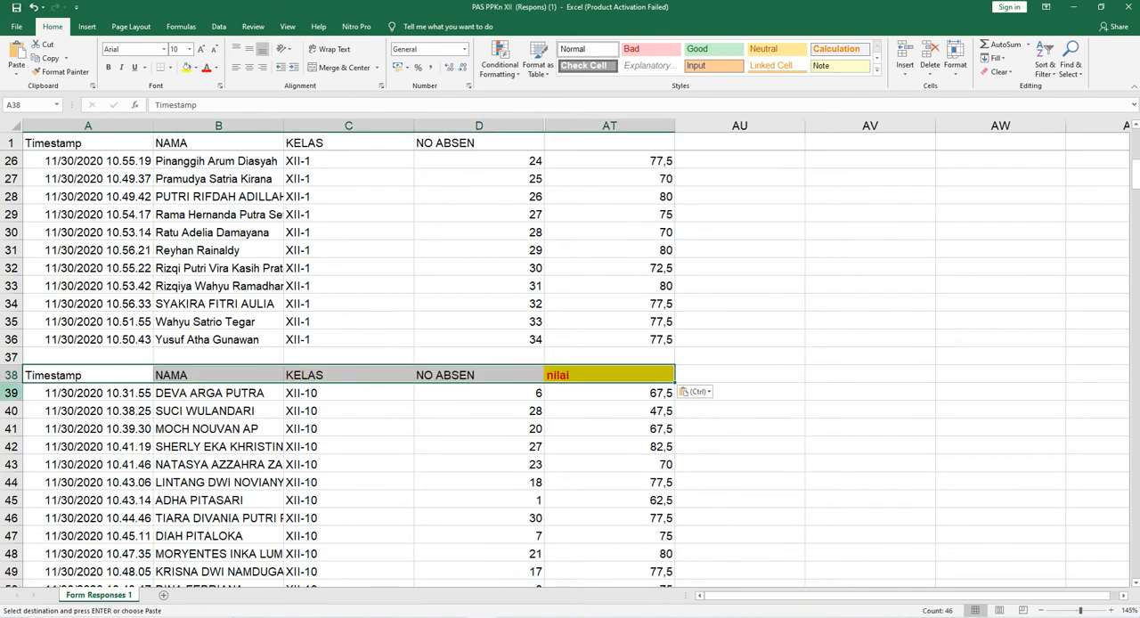
pyautogui.click(53, 393)
pyautogui.hotkey('shift', 'Right')
pyautogui.hotkey('shift', 'Right')
pyautogui.hotkey('shift', 'Right')
pyautogui.hotkey('shift', 'Right')
pyautogui.hotkey('shift', 'Right')
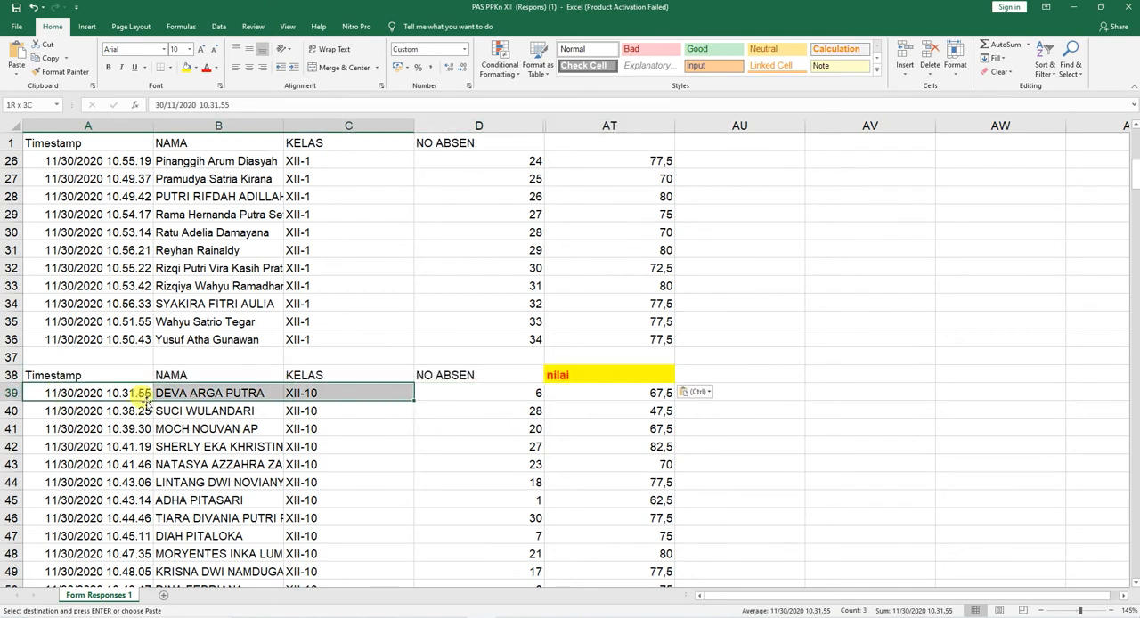
pyautogui.hotkey('shift', 'Left')
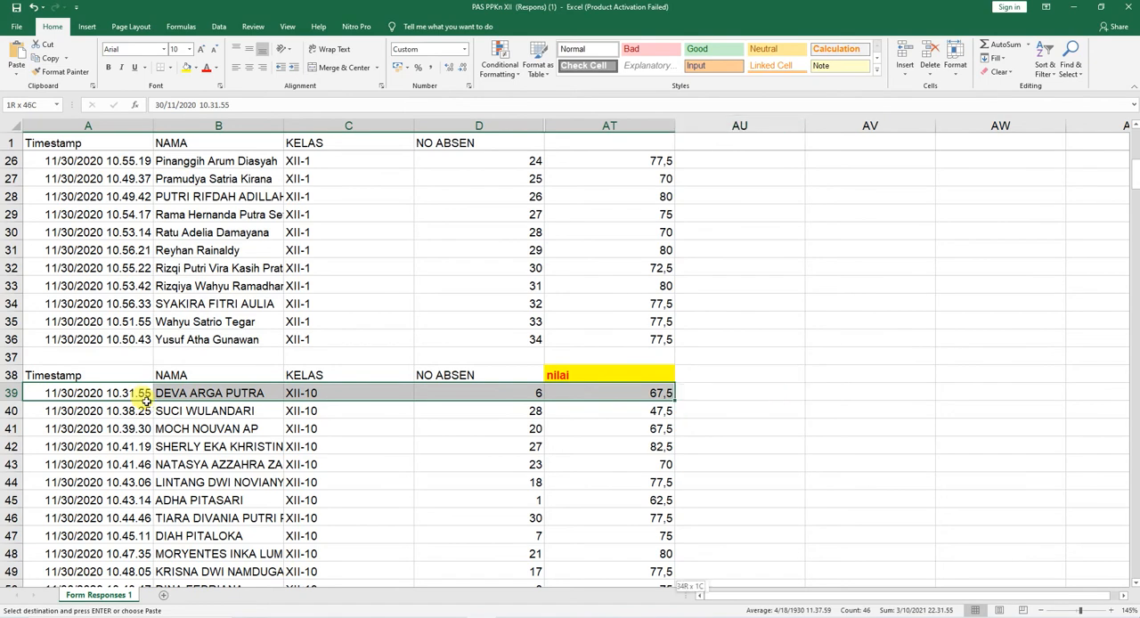
pyautogui.hotkey('ctrl', 'shift', 'Down')
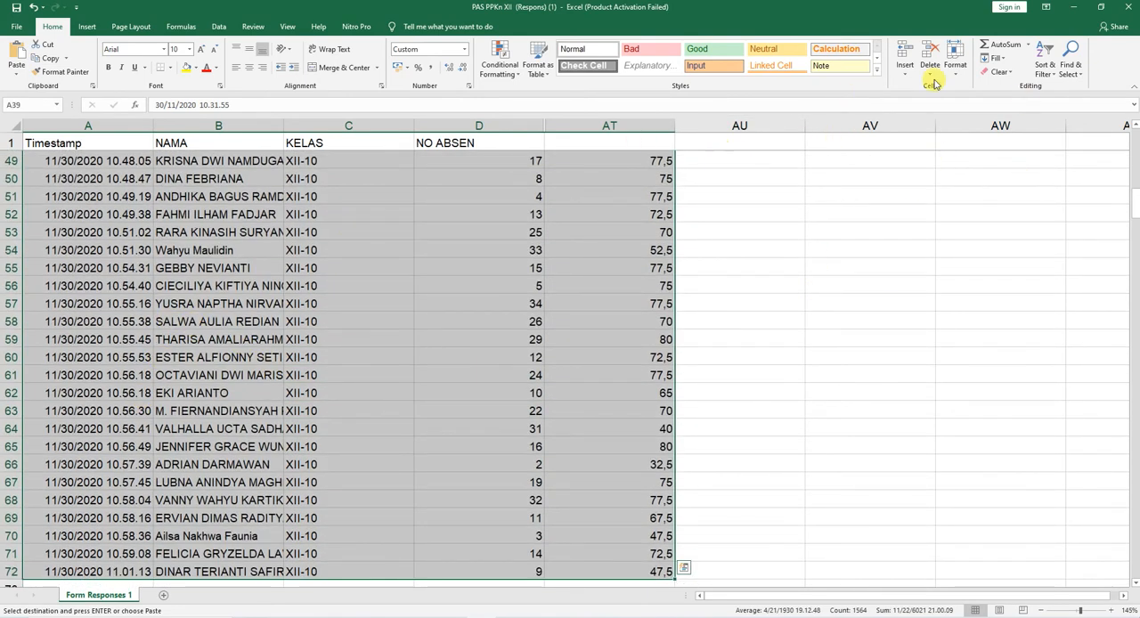
pyautogui.click(1047, 74)
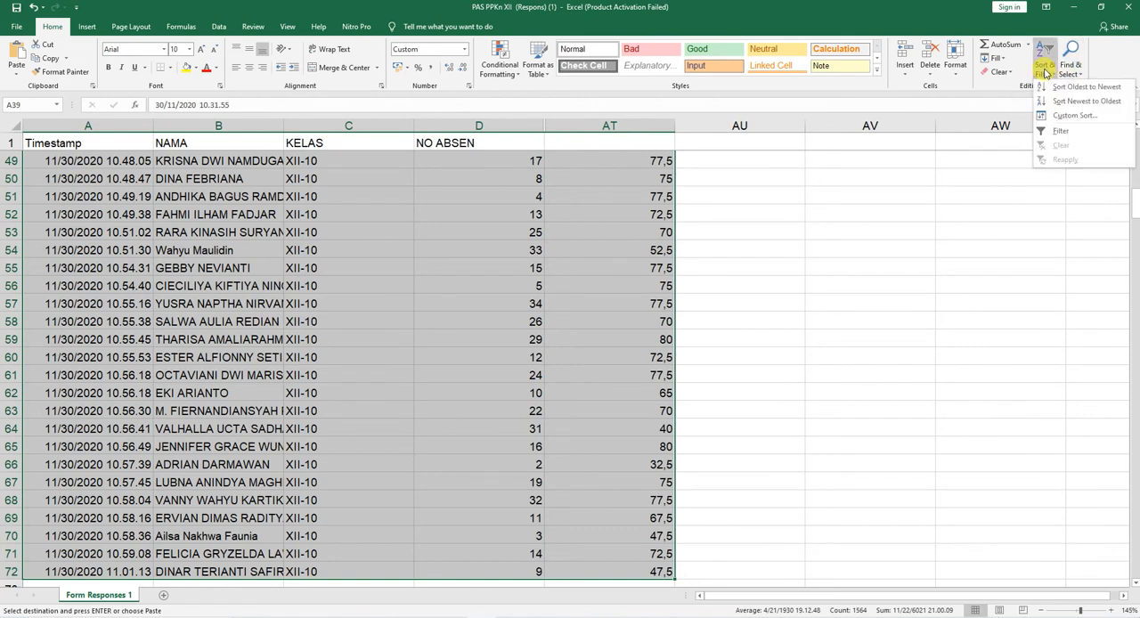
pyautogui.click(1062, 118)
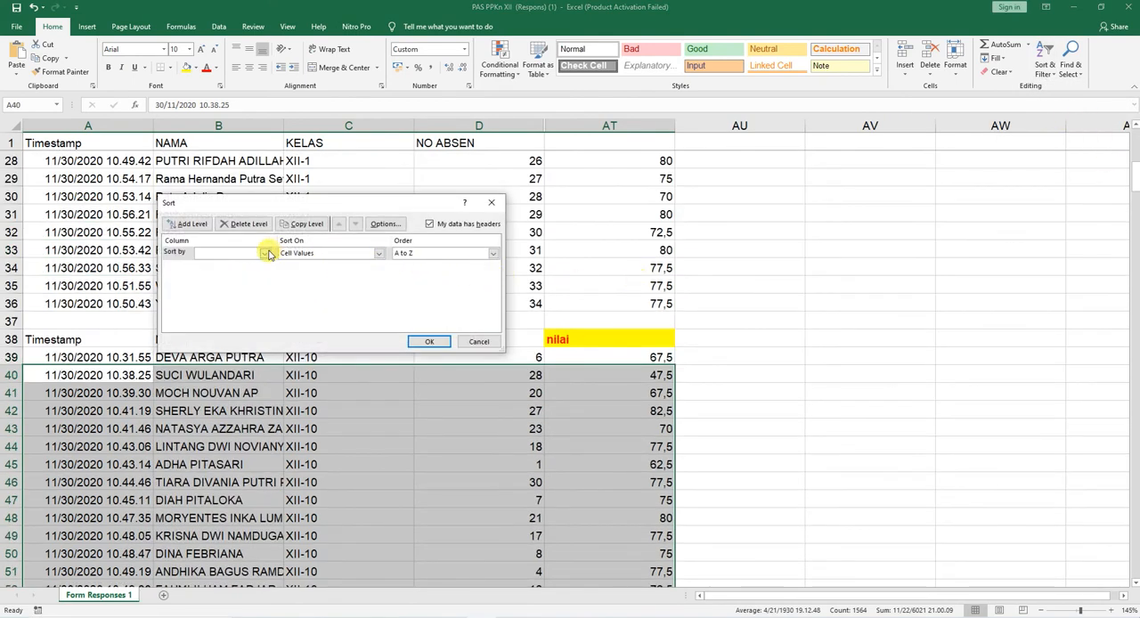
pyautogui.click(266, 253)
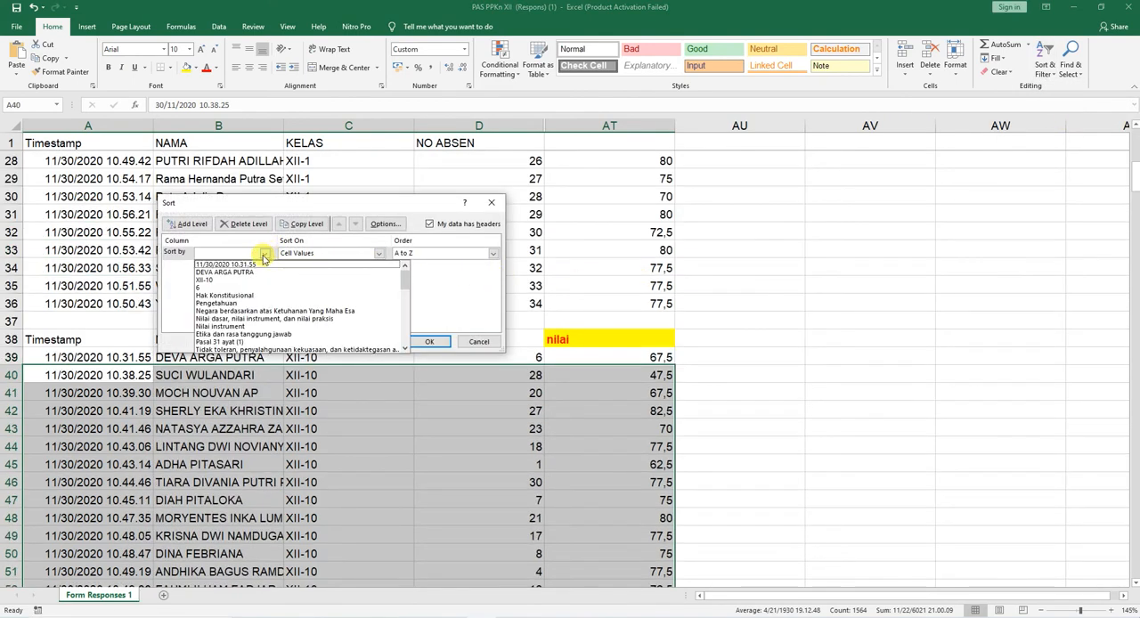
pyautogui.click(482, 346)
pyautogui.click(484, 342)
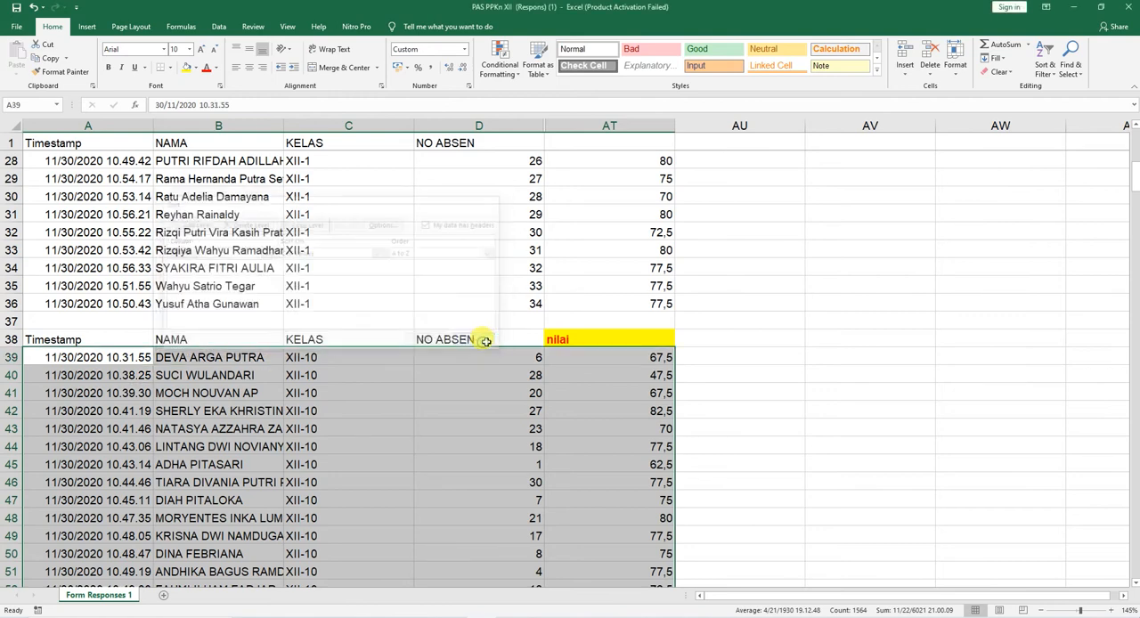
# Step: Sort the XII-10 block A38:AT72, with its header row, by NO ABSEN on cell values from smallest to largest
pyautogui.click(123, 338)
pyautogui.hotkey('ctrl', 'shift', 'Right')
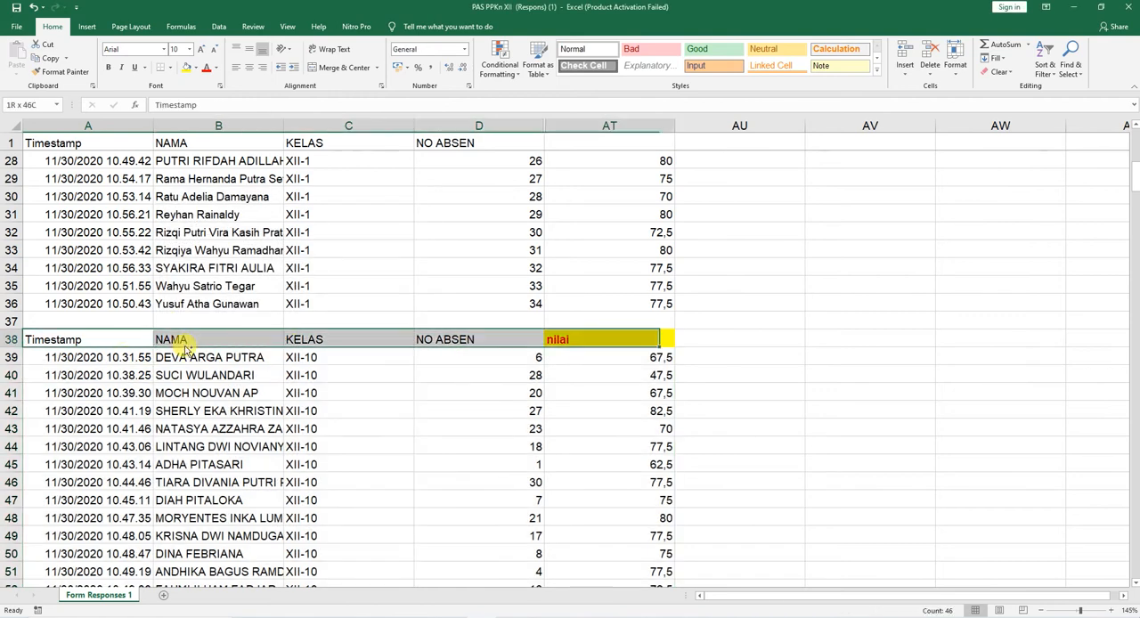
pyautogui.hotkey('ctrl', 'shift', 'Down')
pyautogui.scroll(10, 259, 370)
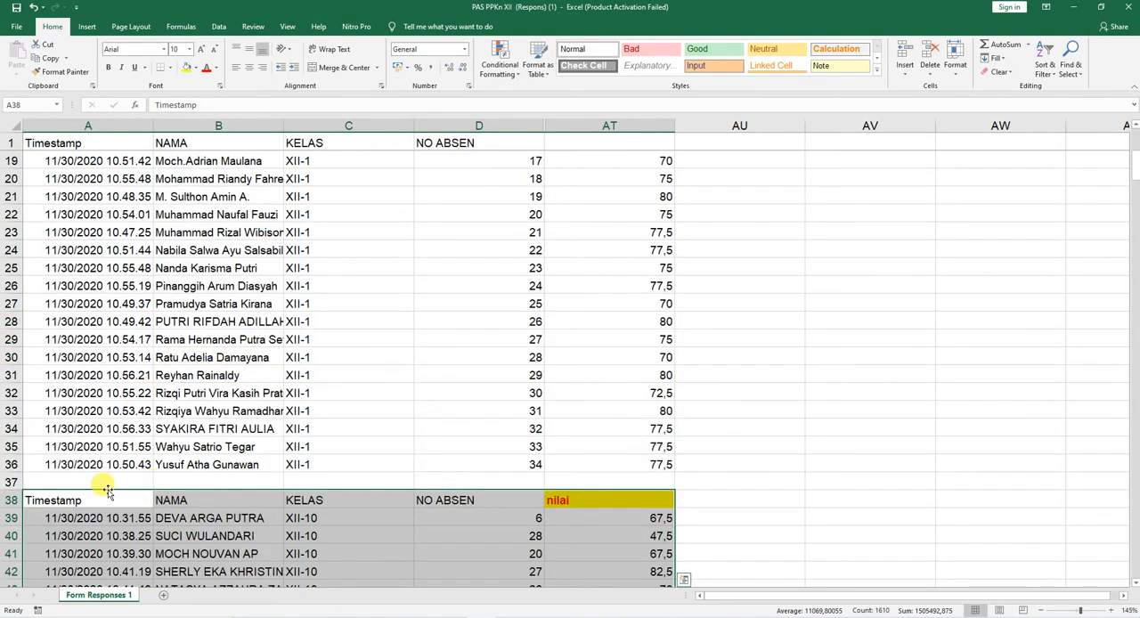
pyautogui.scroll(-11, 619, 503)
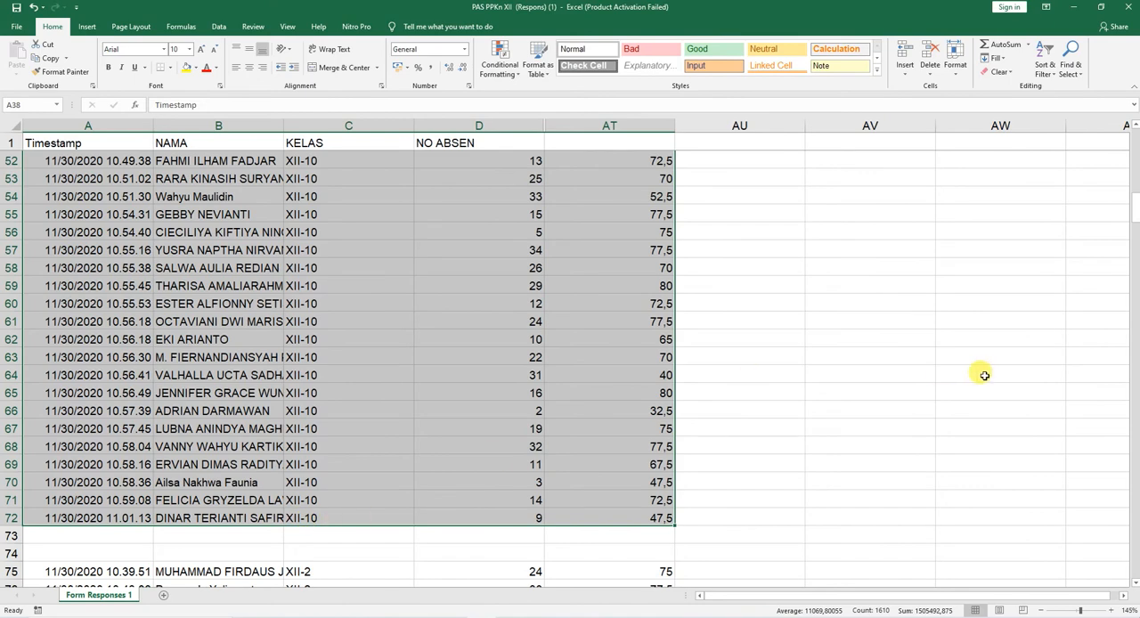
pyautogui.click(1044, 62)
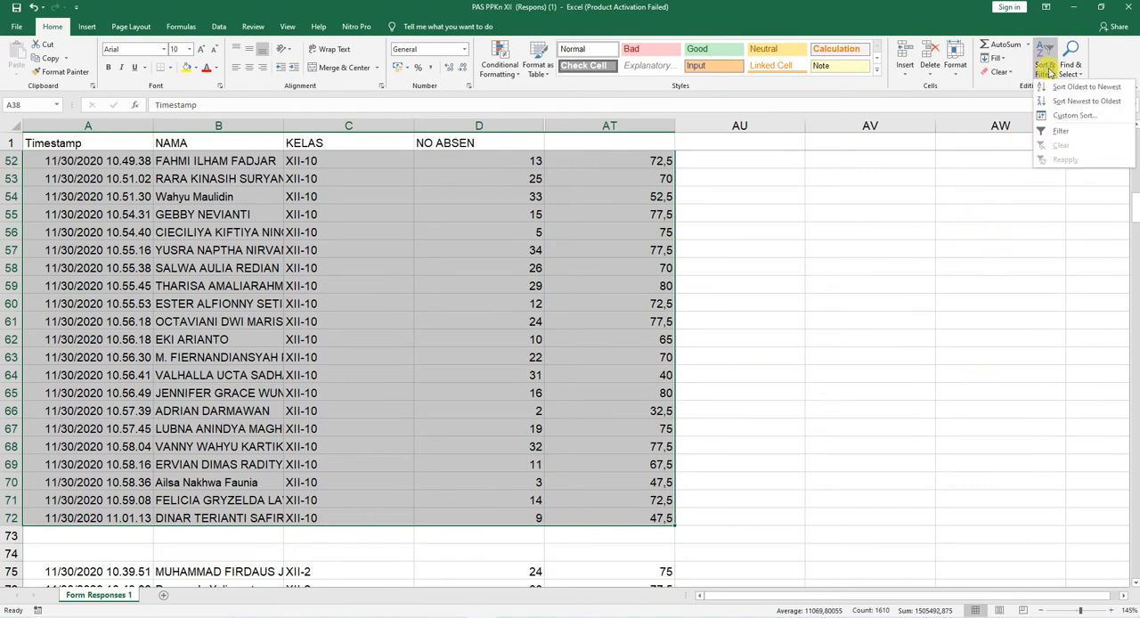
pyautogui.click(1062, 118)
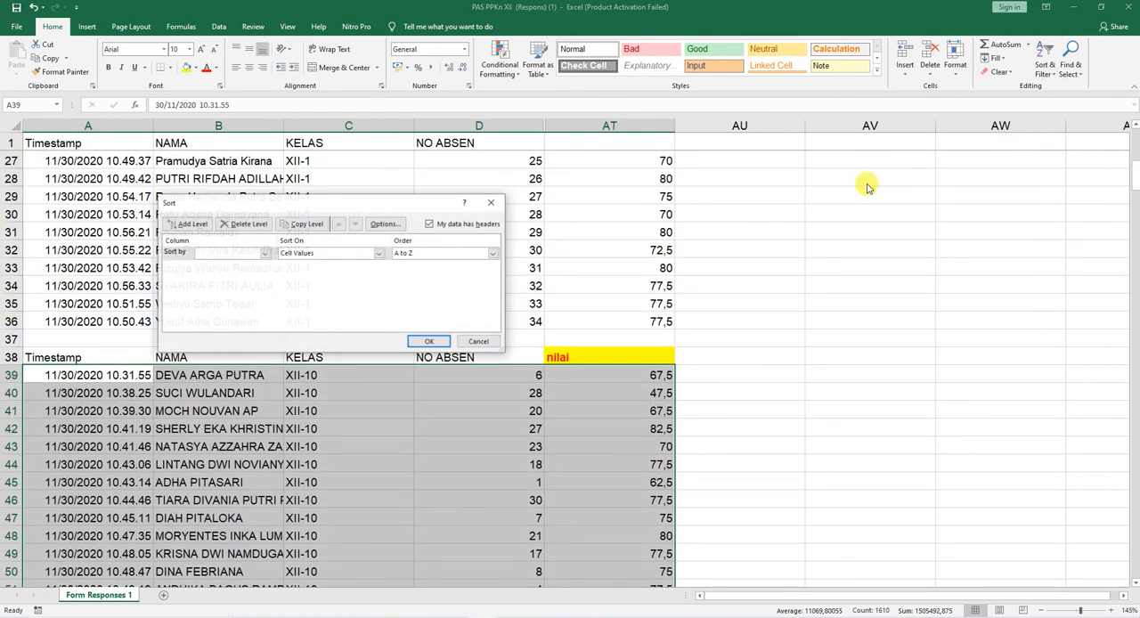
pyautogui.click(267, 255)
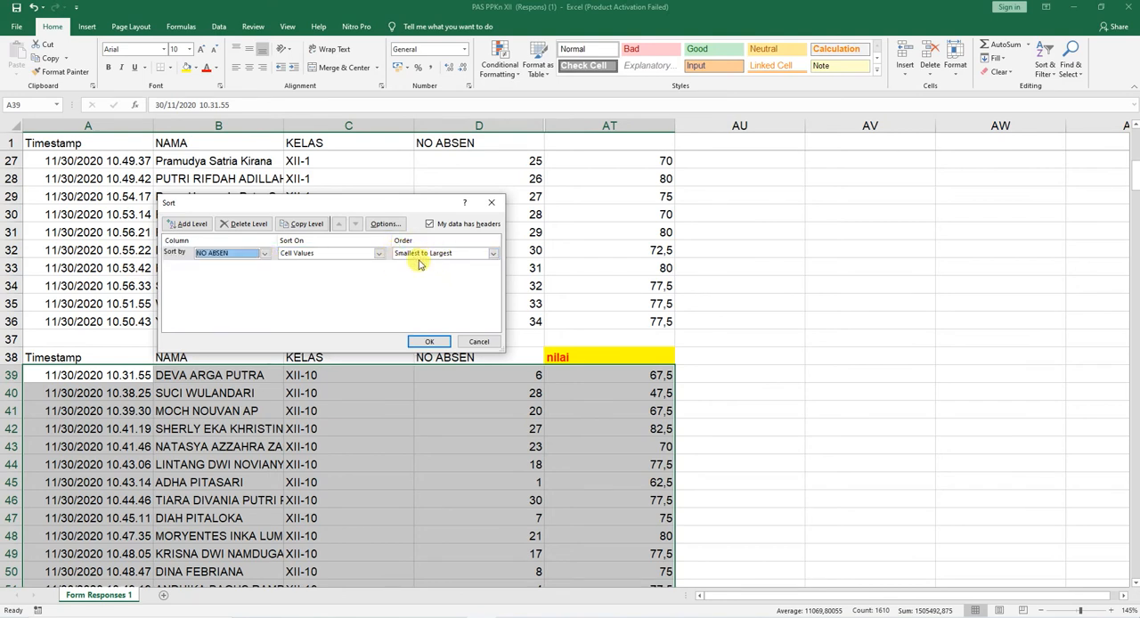
pyautogui.click(429, 343)
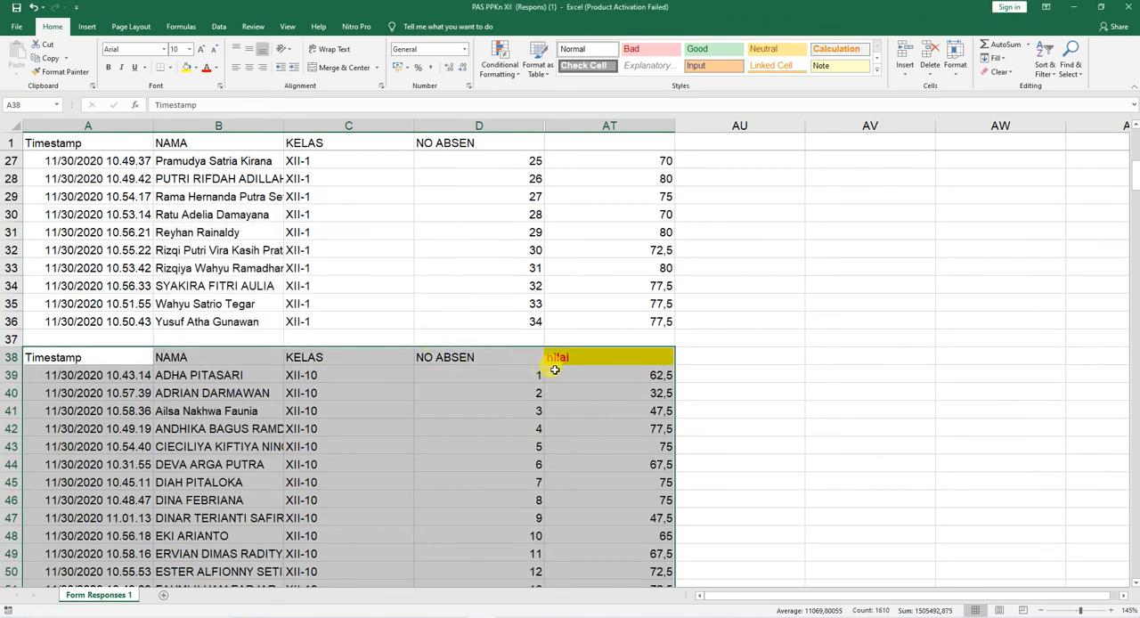
# Step: Enter 1 and 2 in AU39 and AU40 and fill the number series down to AU72 beside the XII-10 nilai
pyautogui.scroll(-2, 623, 377)
pyautogui.click(717, 267)
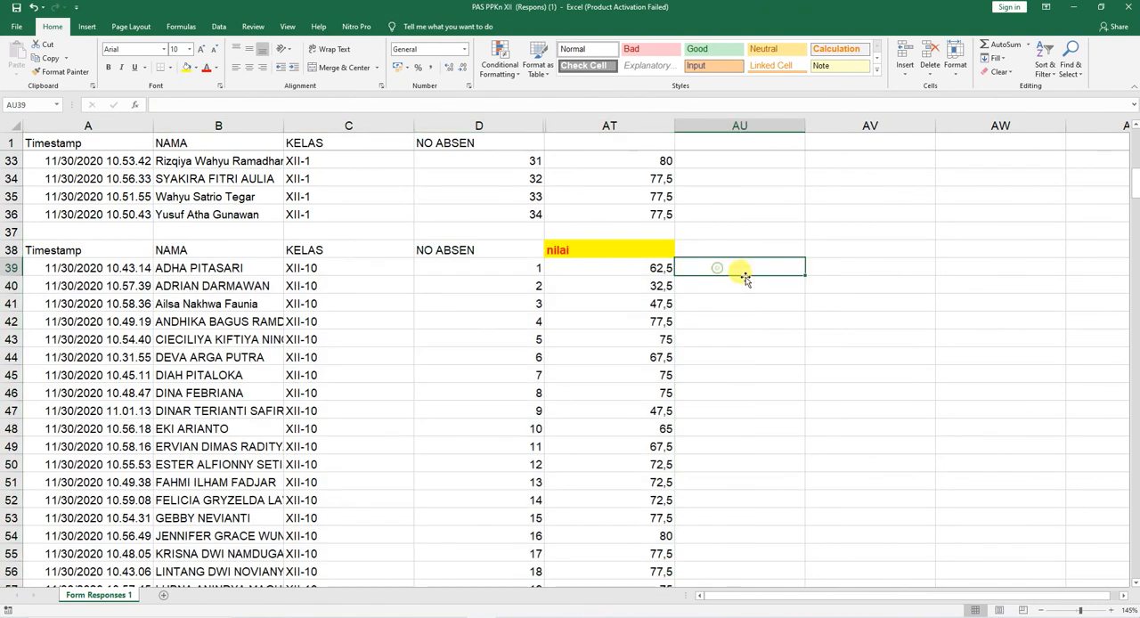
pyautogui.write('1')
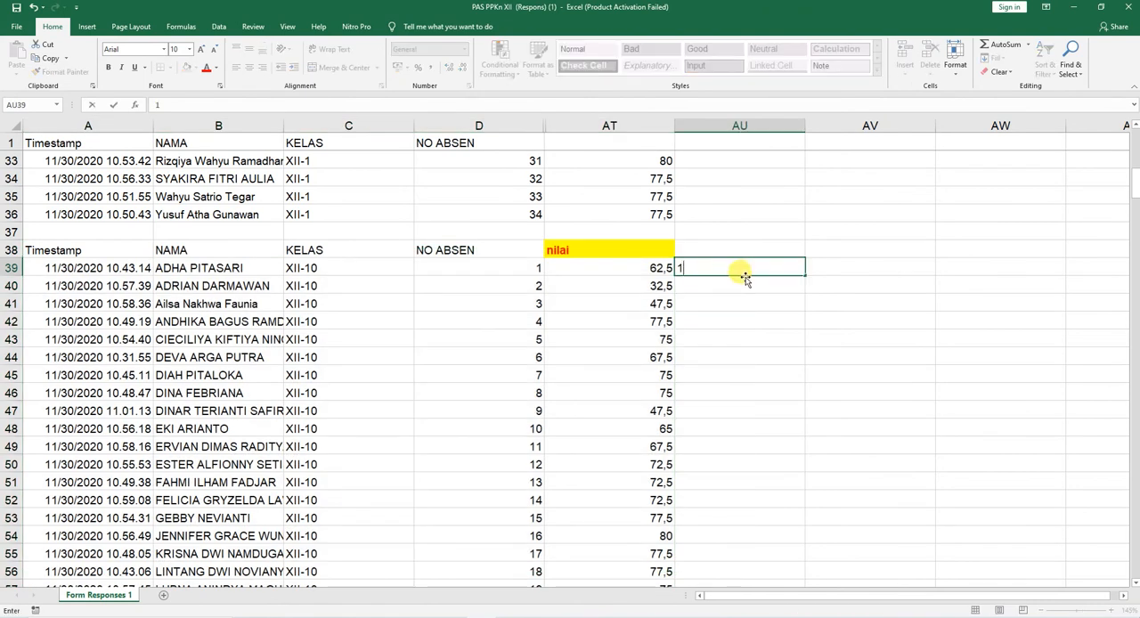
pyautogui.press('Return')
pyautogui.write('2')
pyautogui.press('Return')
pyautogui.moveTo(756, 276); pyautogui.dragTo(766, 396)
pyautogui.scroll(-4, 759, 320)
# Step: Check the XII-10 NO ABSEN values against the number series and clear the series from AU39:AU72
pyautogui.scroll(2, 759, 320)
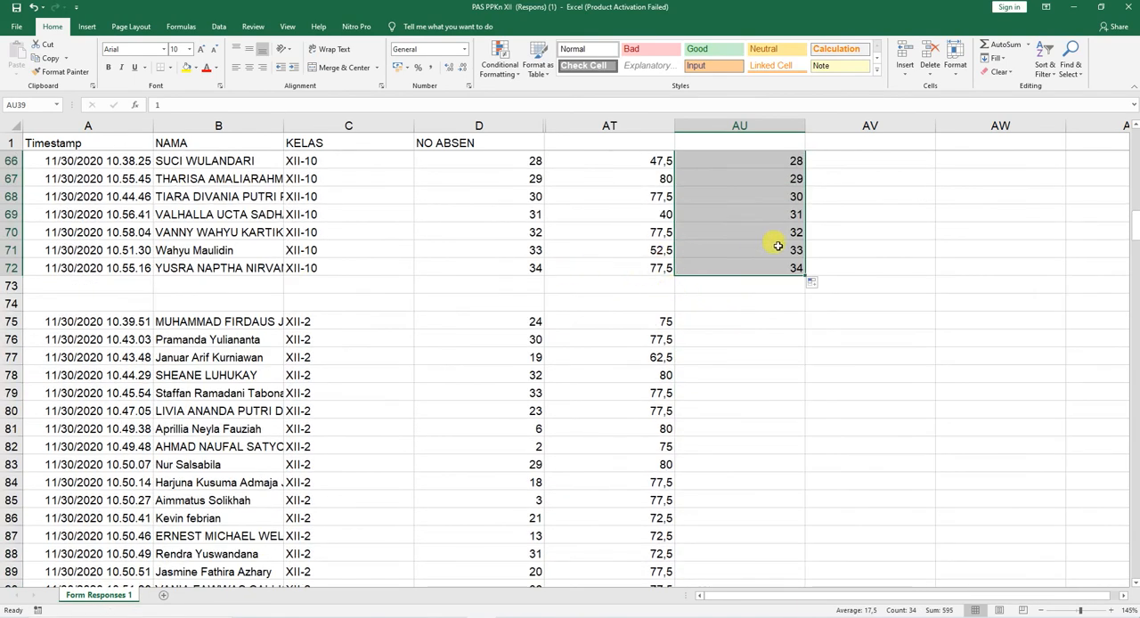
pyautogui.scroll(8, 775, 232)
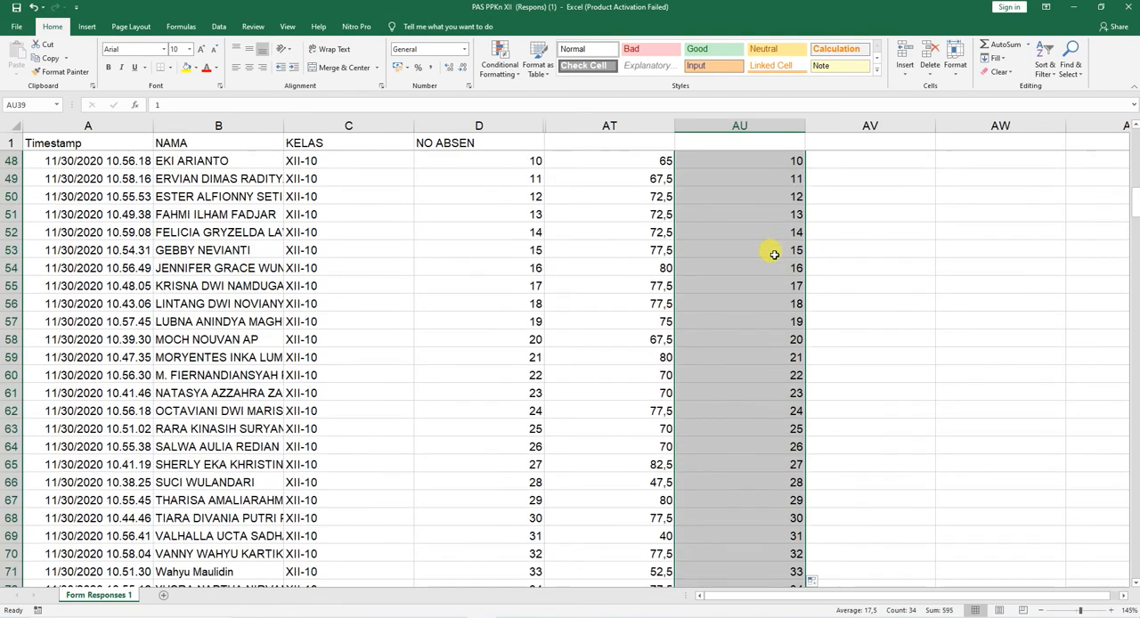
pyautogui.scroll(3, 773, 255)
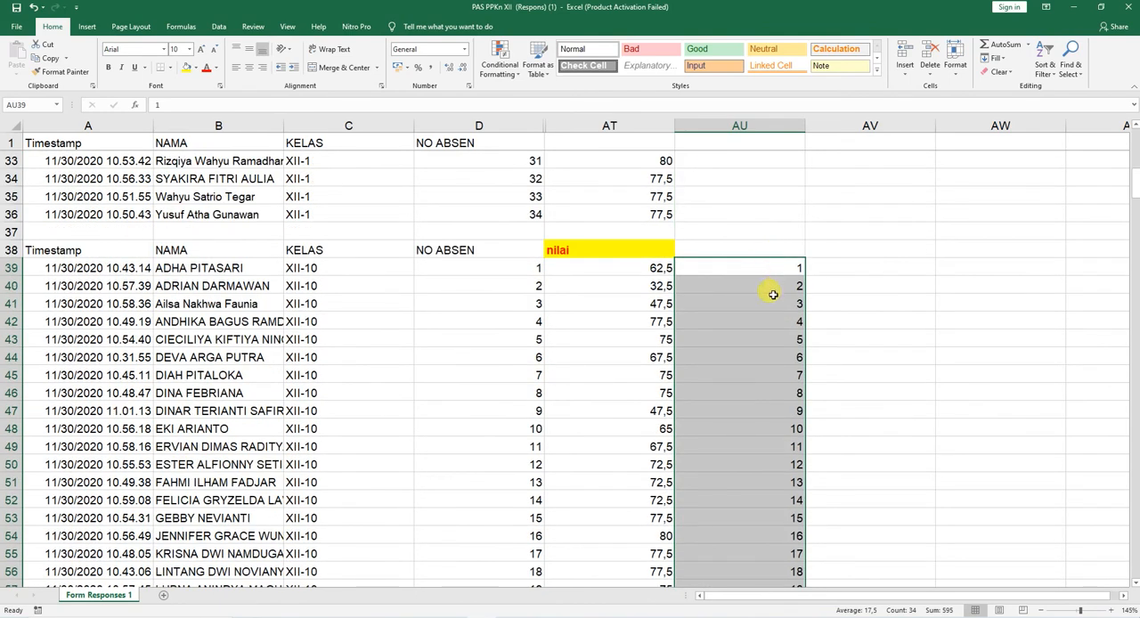
pyautogui.press('Delete')
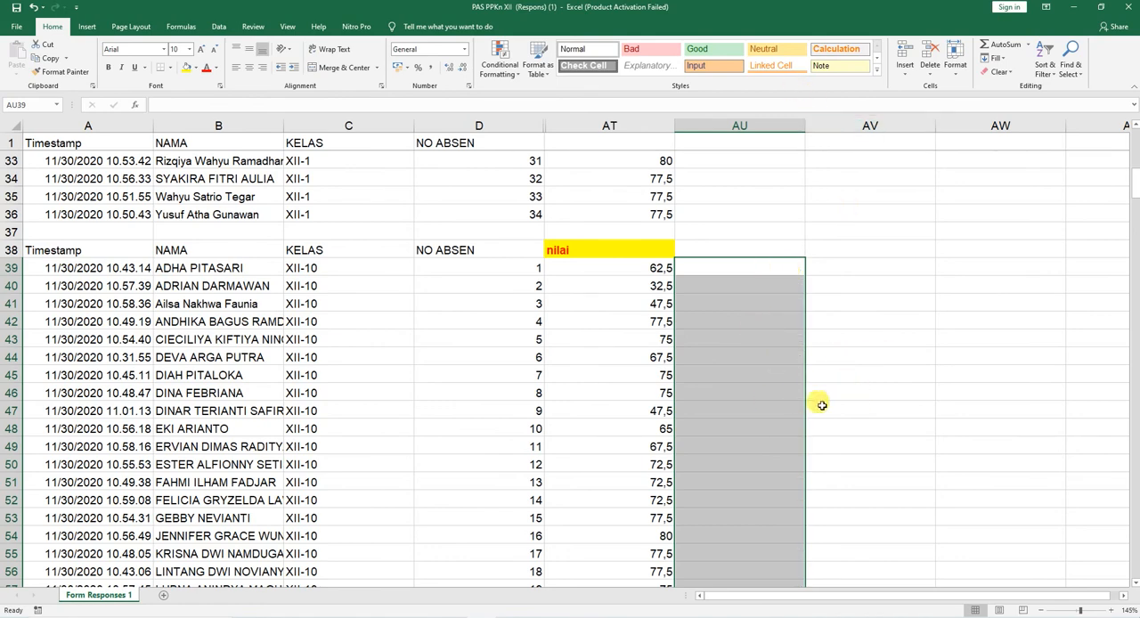
pyautogui.scroll(-8, 706, 412)
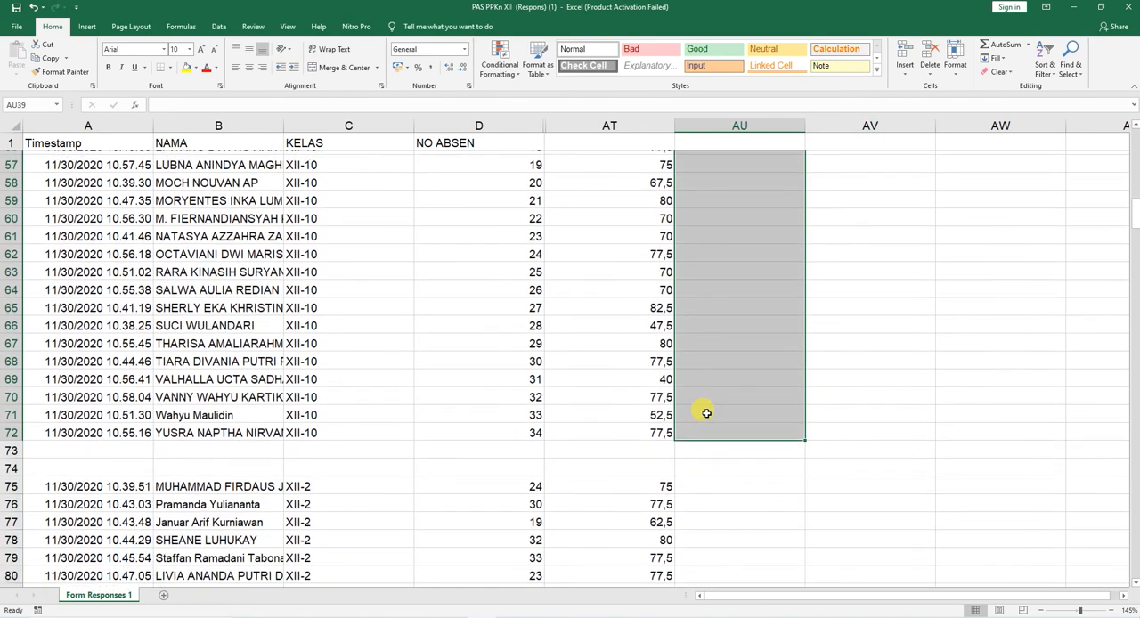
pyautogui.scroll(6, 707, 412)
pyautogui.scroll(12, 707, 412)
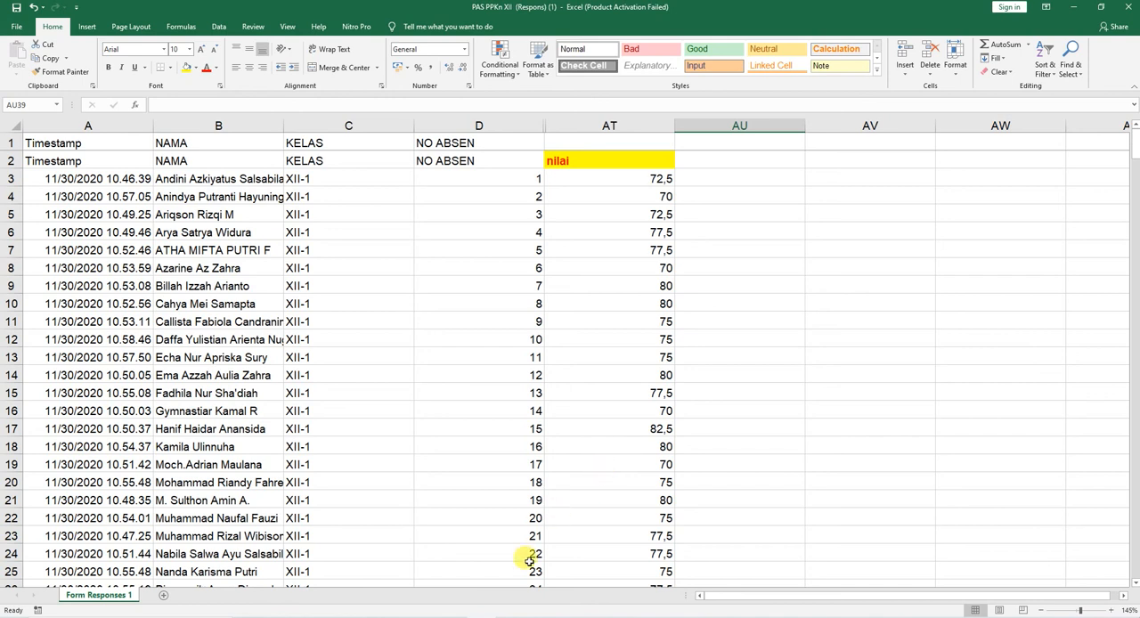
pyautogui.click(486, 616)
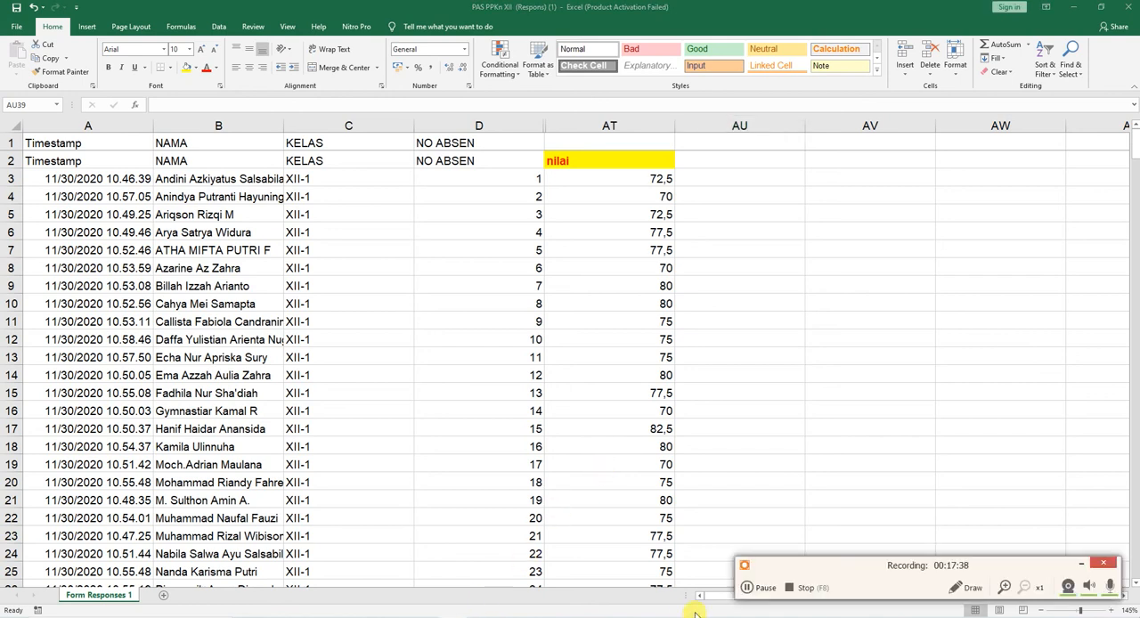